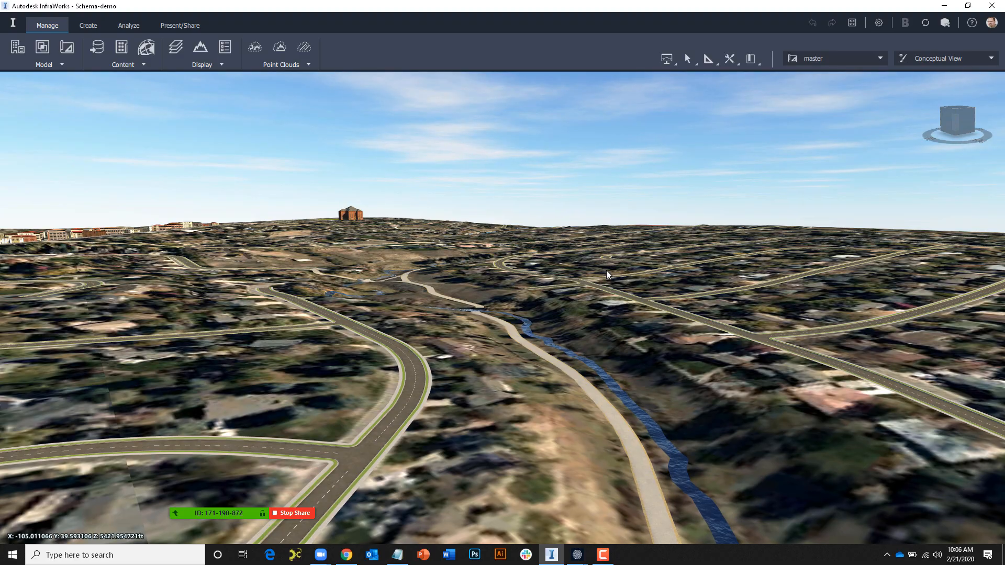
pyautogui.moveTo(605, 272); pyautogui.dragTo(425, 219, button='middle')
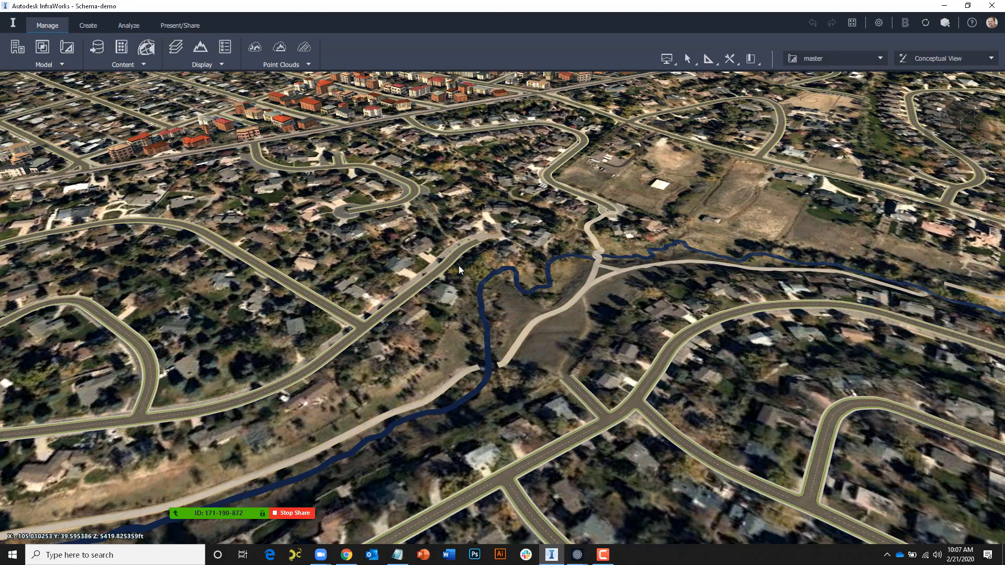
pyautogui.scroll(-3, 452, 314)
pyautogui.scroll(-10, 452, 313)
pyautogui.scroll(4, 494, 314)
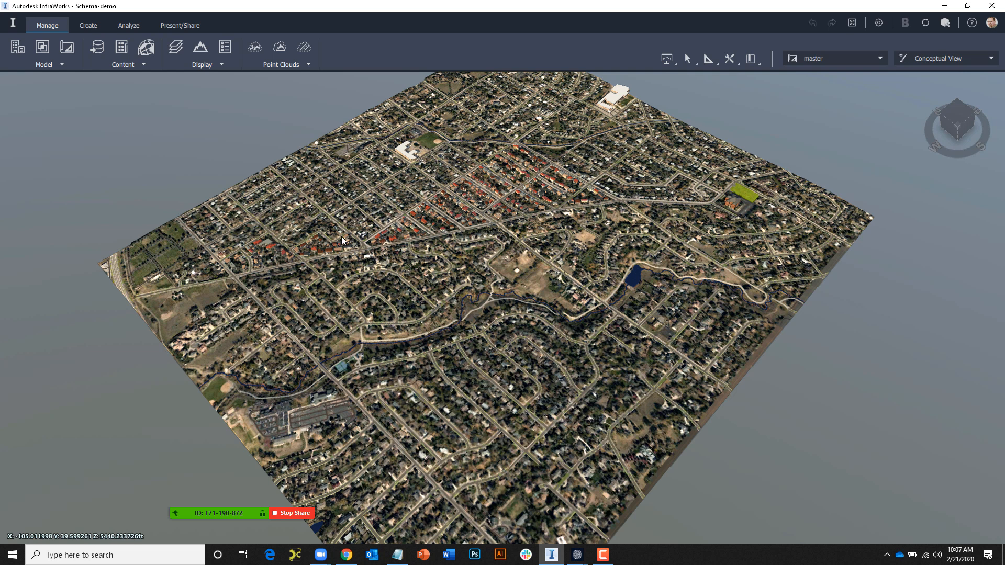
# Add the parcels.shp shapefile from the dataset's SHP folder as a new SHP data source.
pyautogui.click(97, 50)
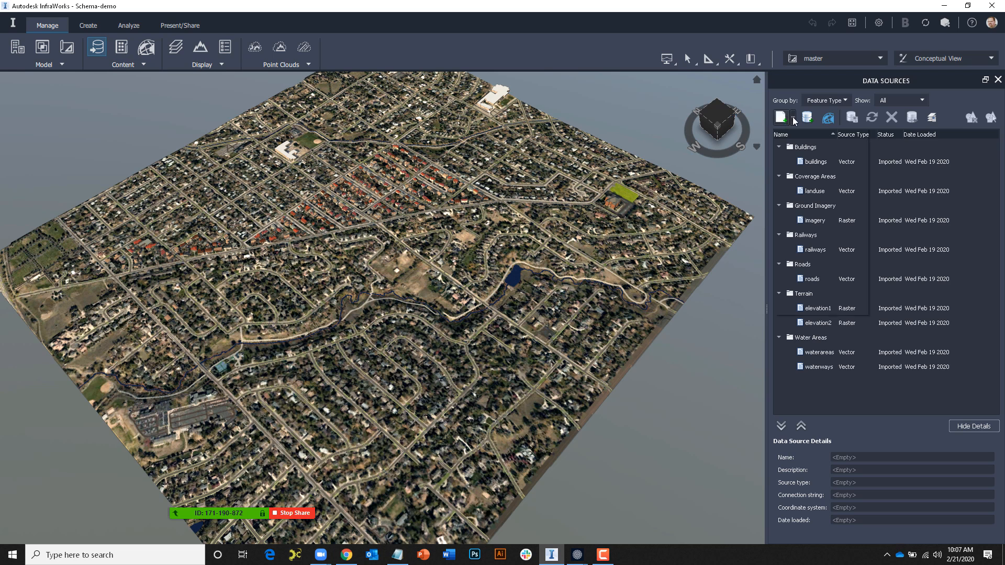
pyautogui.click(793, 119)
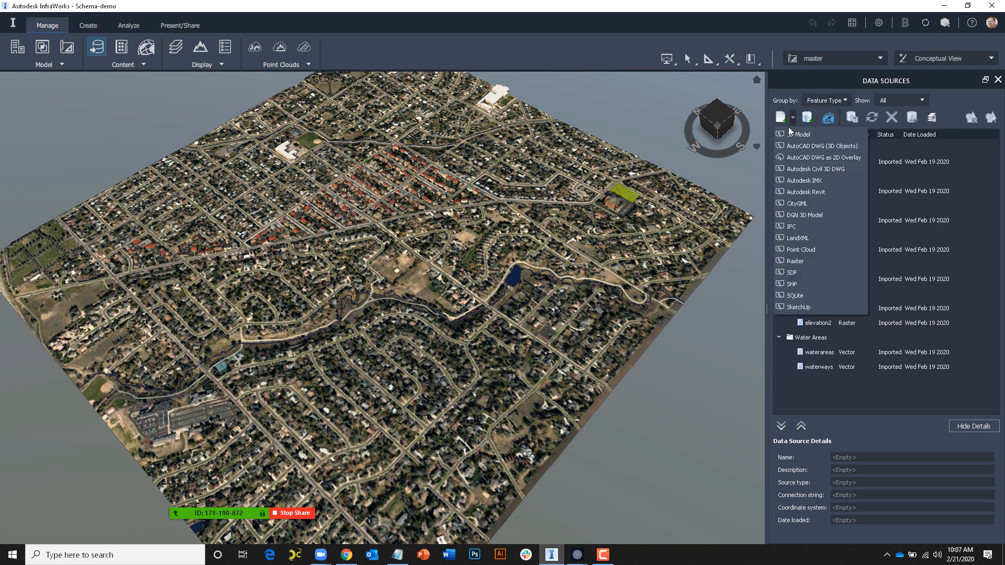
pyautogui.click(782, 286)
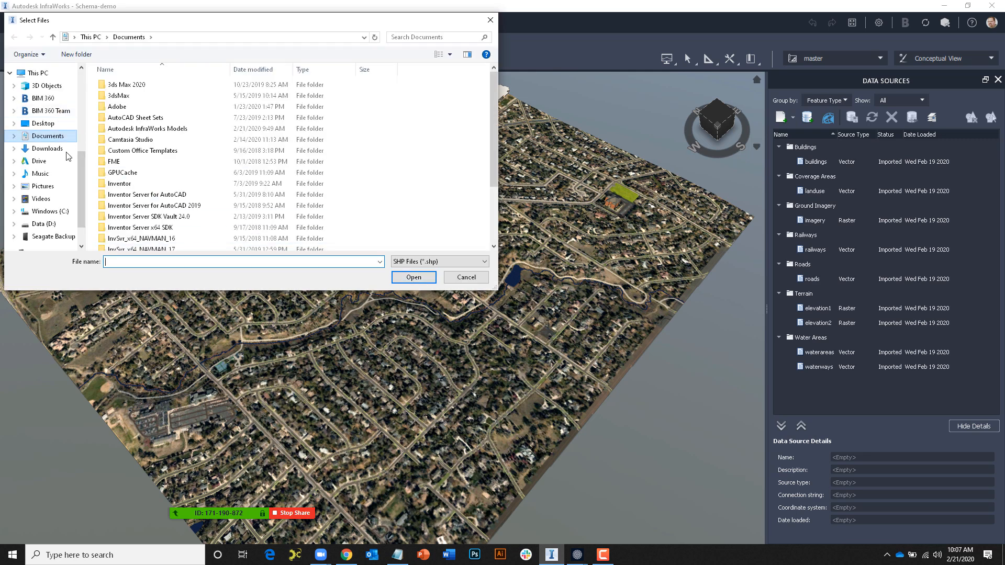
pyautogui.scroll(4, 82, 161)
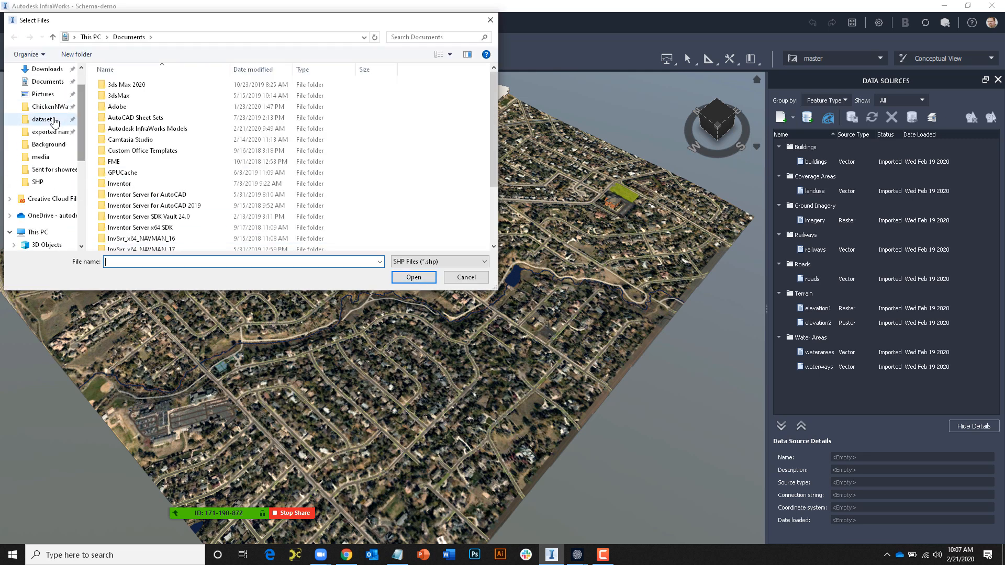
pyautogui.click(42, 118)
pyautogui.doubleClick(113, 85)
pyautogui.click(119, 96)
pyautogui.click(403, 281)
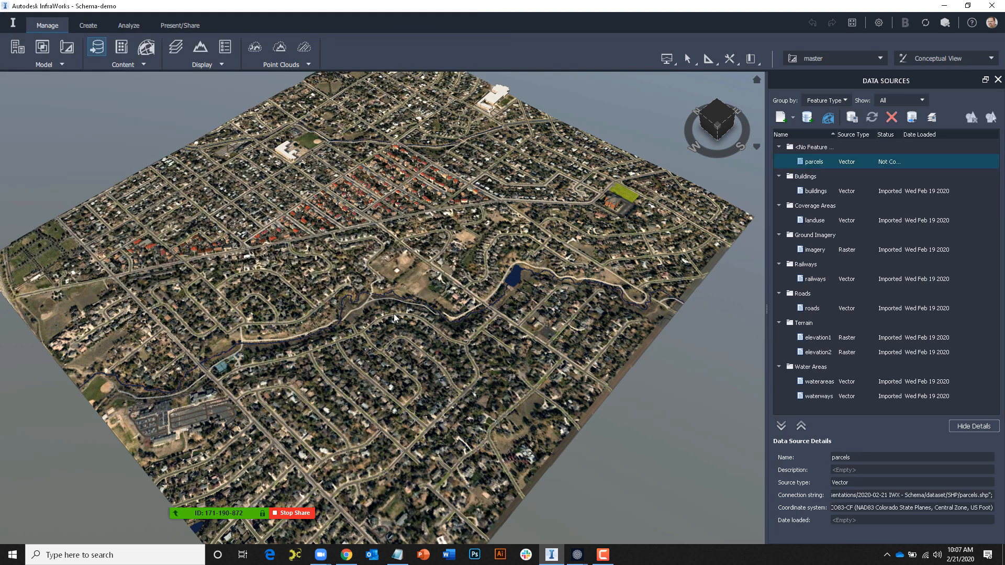
# Configure the parcels data source as Coverage Areas with the Parcel Boundaries rule style, and refresh it into the model.
pyautogui.doubleClick(813, 163)
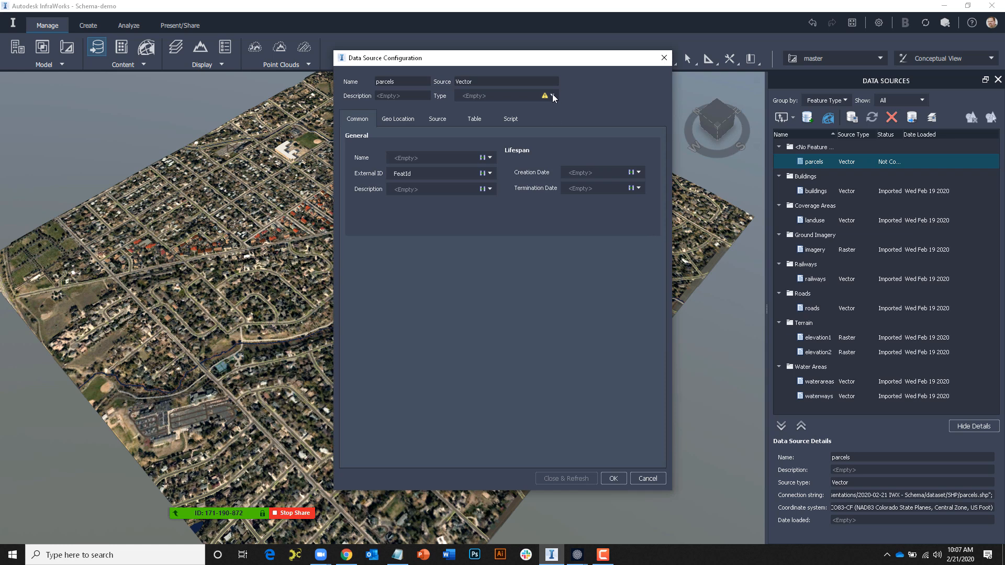
pyautogui.click(553, 96)
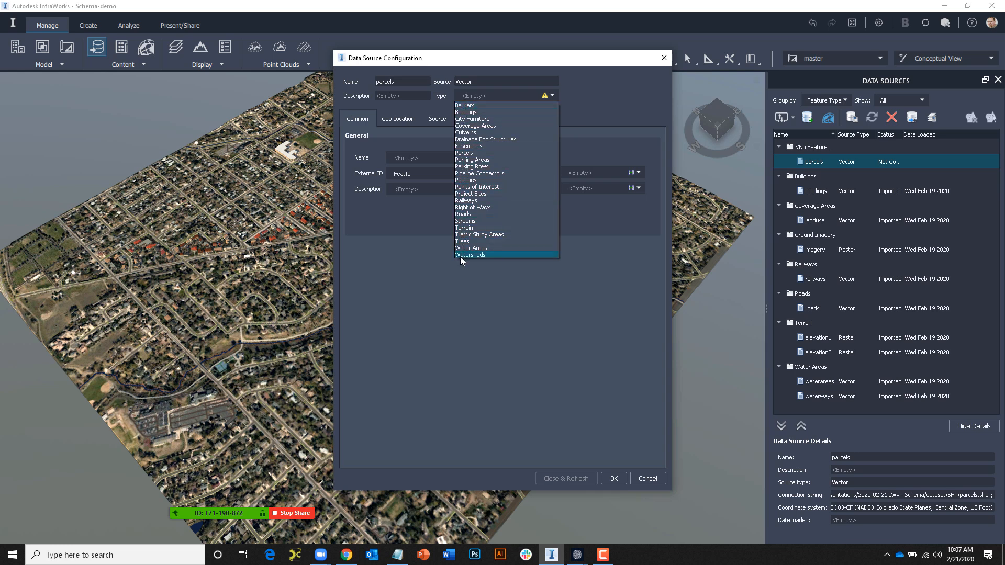
pyautogui.click(473, 131)
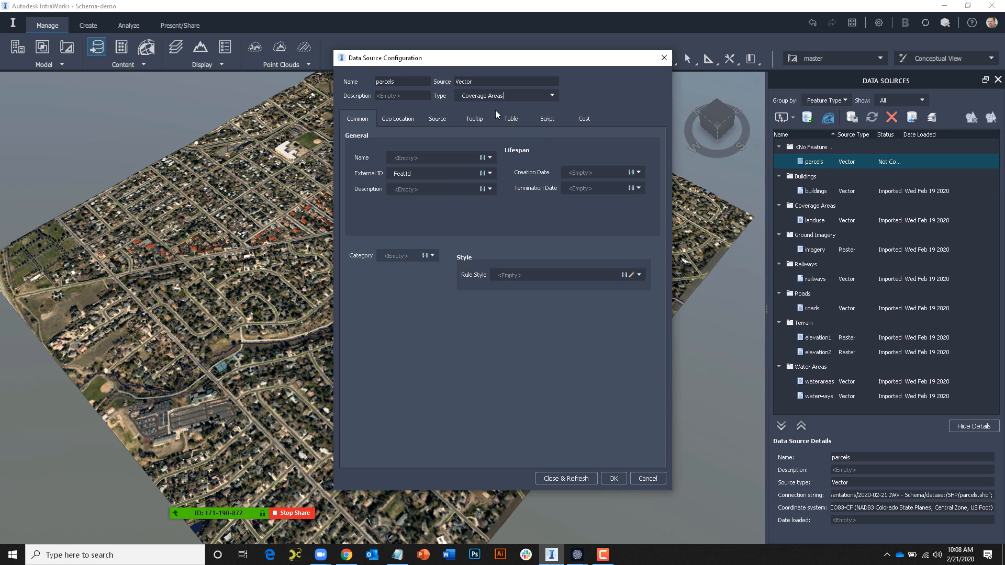
pyautogui.click(632, 275)
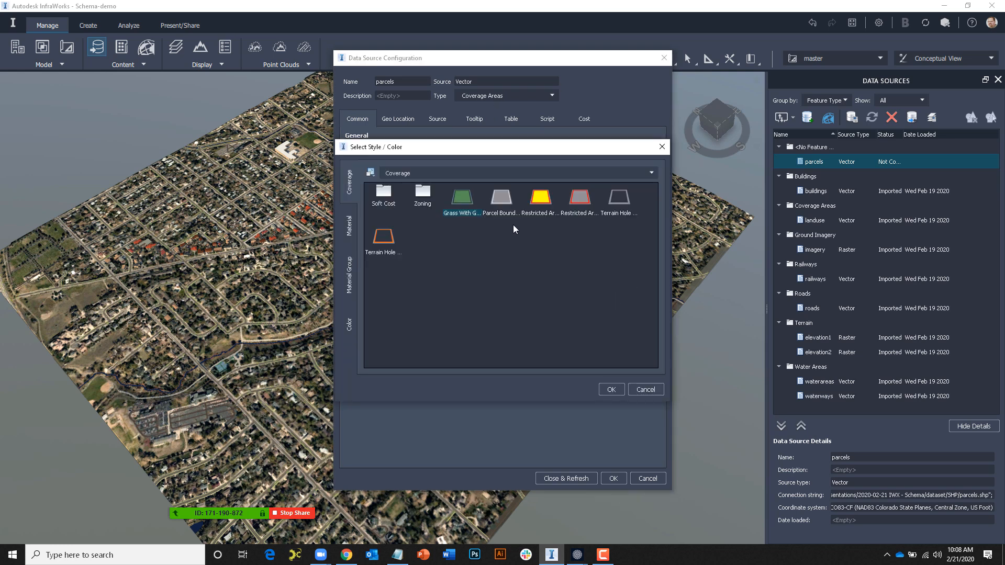
pyautogui.click(501, 209)
pyautogui.click(611, 390)
pyautogui.click(556, 479)
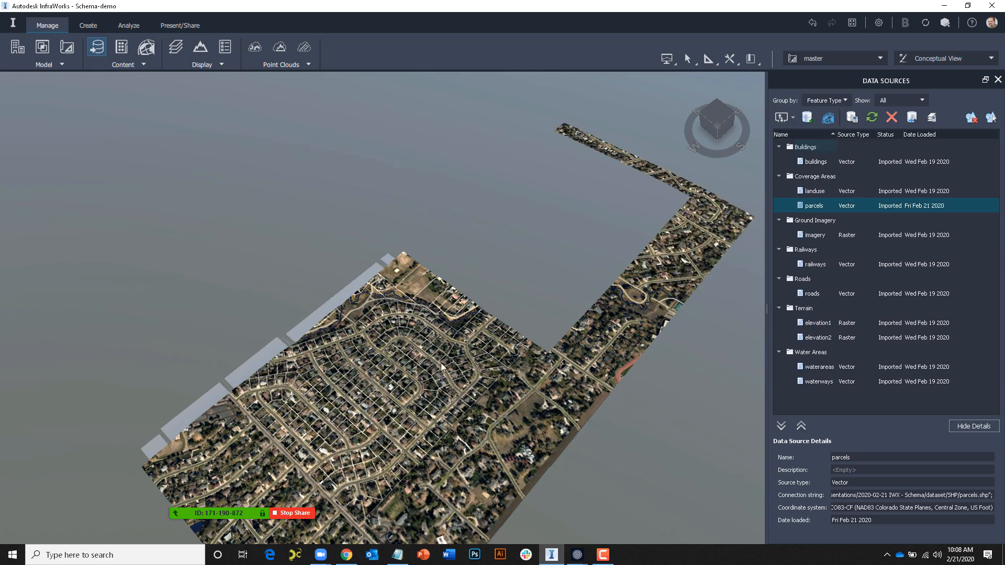
# Examine the imported parcel boundaries around the residential streets and the creek.
pyautogui.scroll(5, 395, 385)
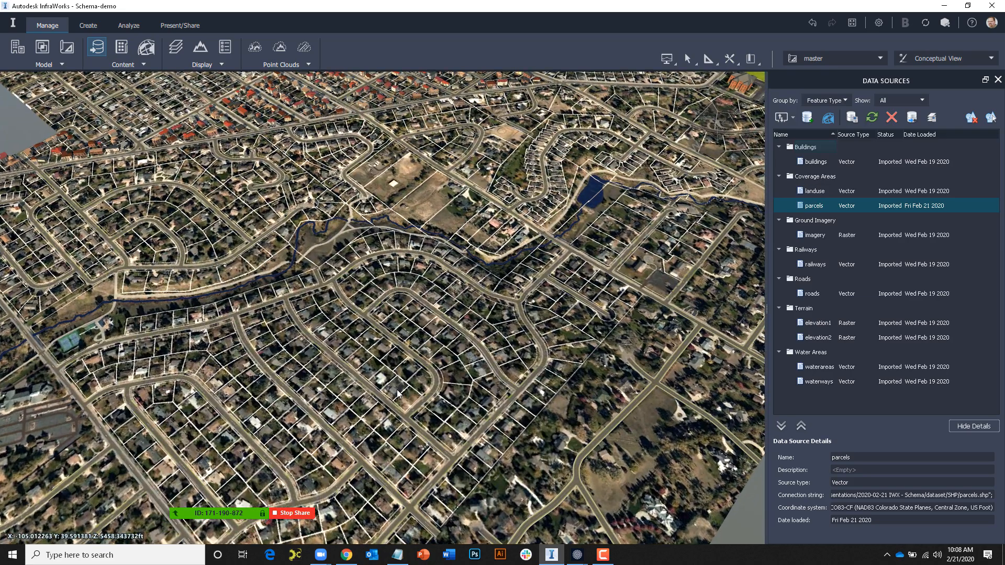
pyautogui.scroll(5, 395, 387)
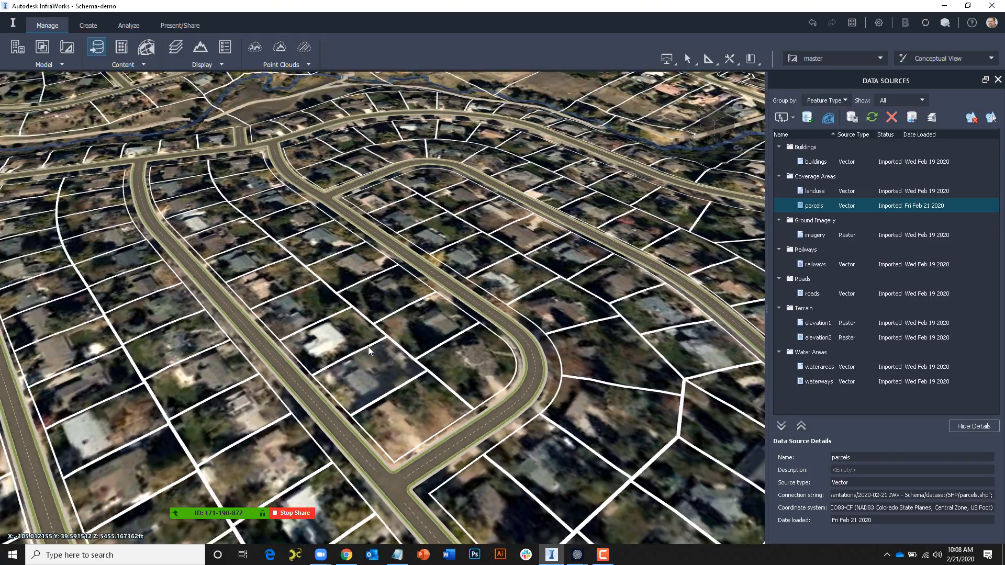
pyautogui.scroll(5, 355, 328)
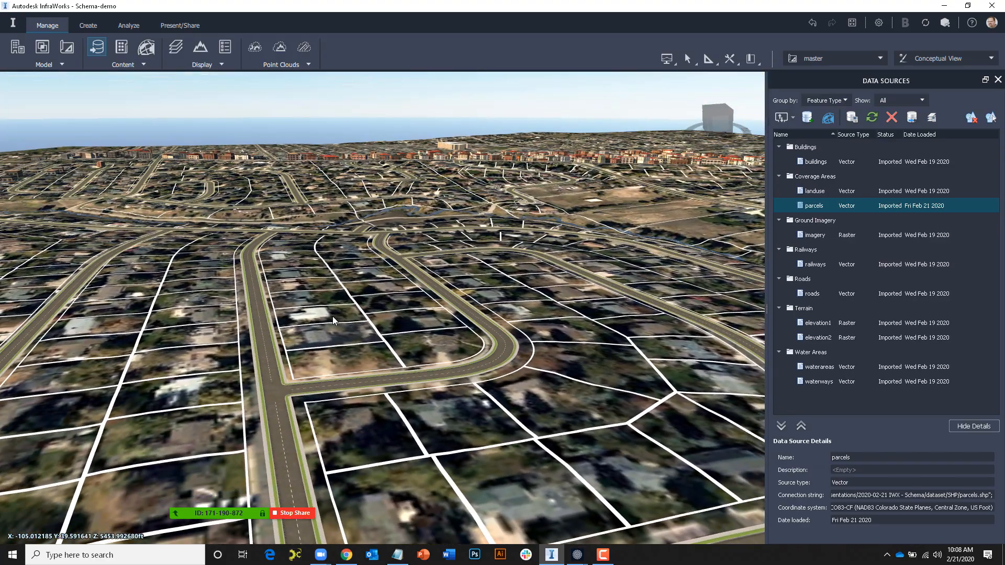
pyautogui.moveTo(340, 328); pyautogui.dragTo(448, 414, button='middle')
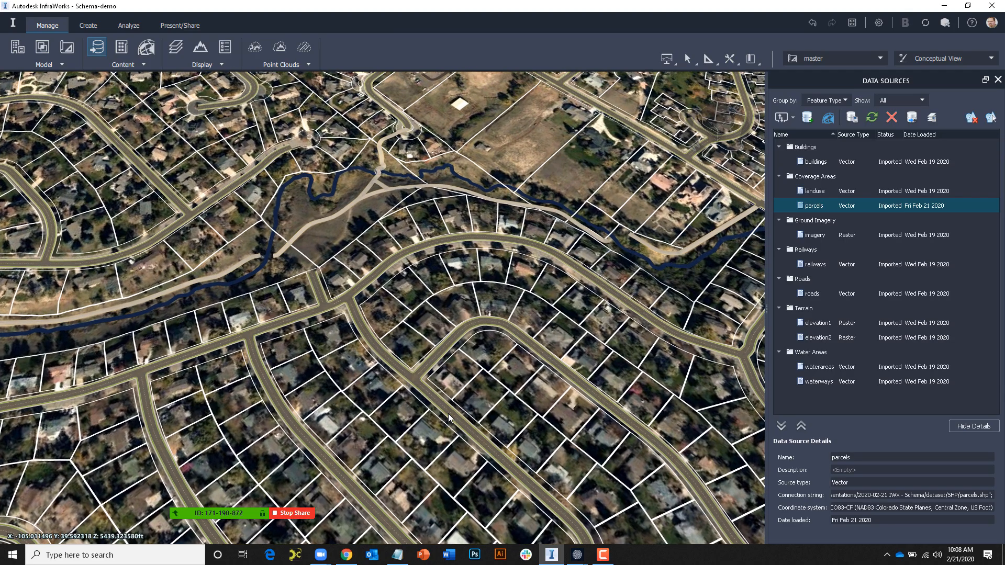
pyautogui.scroll(3, 430, 406)
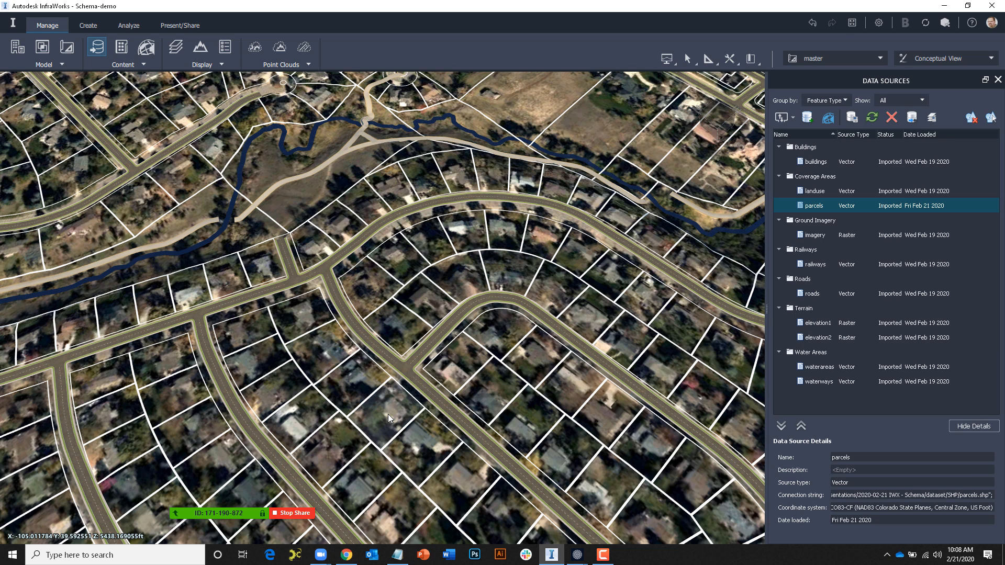
# In the parcels data source configuration, map Name to PUC and Description to Situs_Addr.
pyautogui.doubleClick(814, 206)
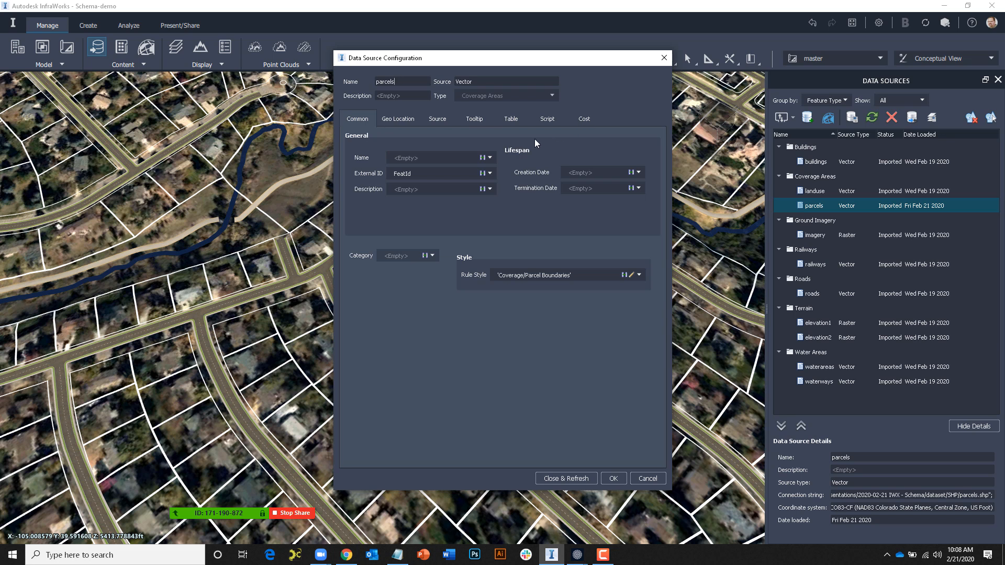
pyautogui.click(490, 158)
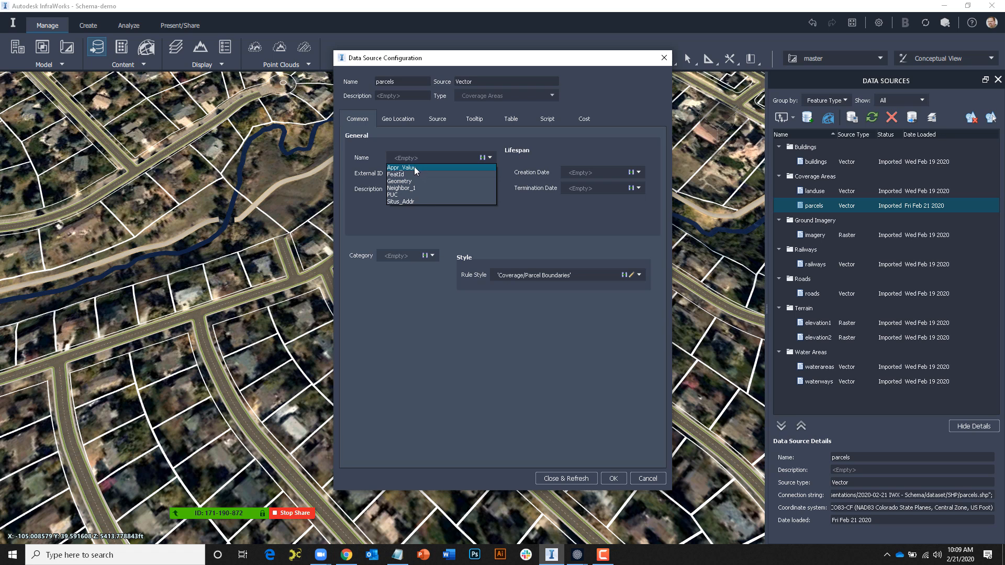
pyautogui.click(407, 195)
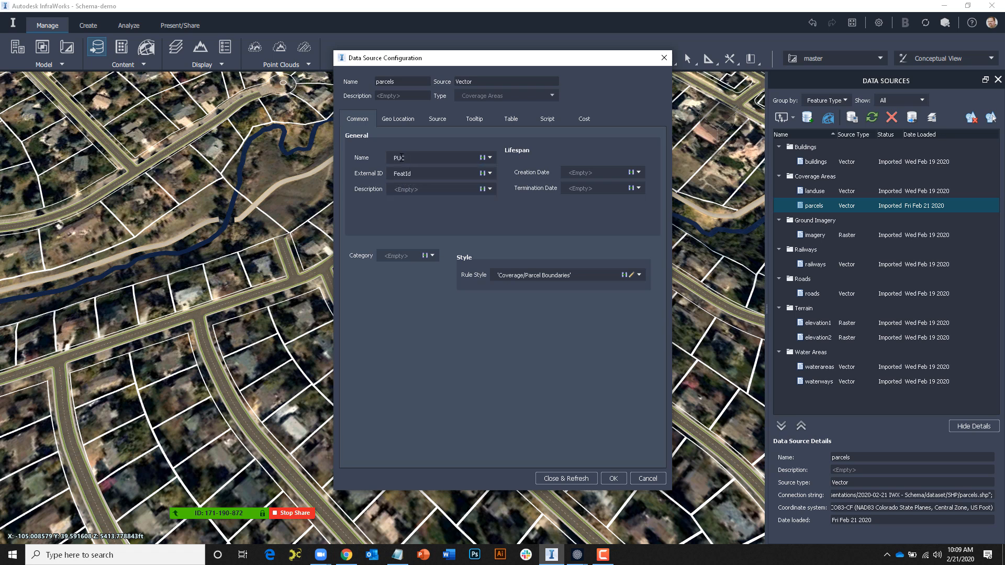
pyautogui.click(490, 189)
pyautogui.click(426, 233)
# Map the User Data property to Appr_Value in the property table, and close the configuration without applying it.
pyautogui.click(513, 121)
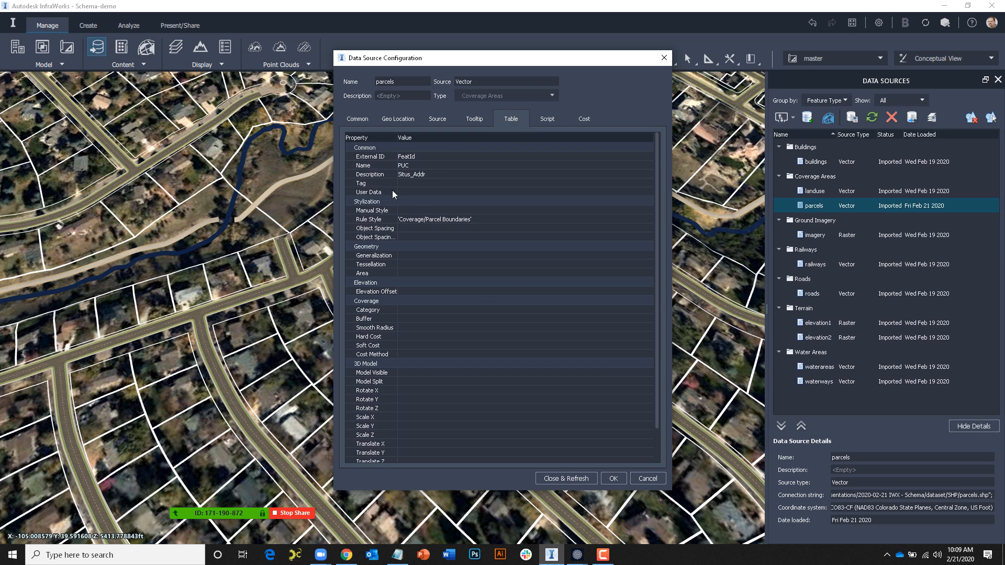
pyautogui.click(421, 194)
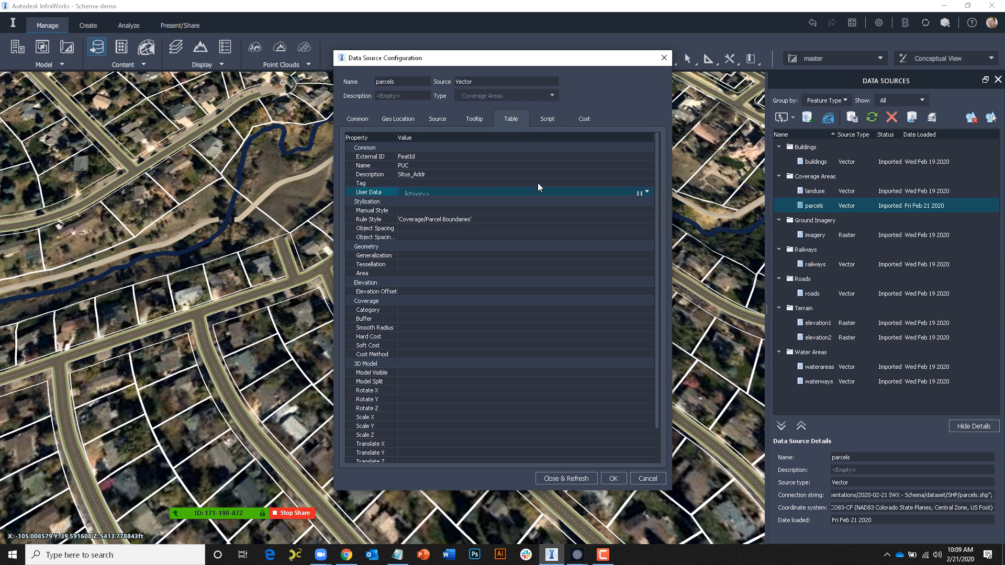
pyautogui.click(647, 192)
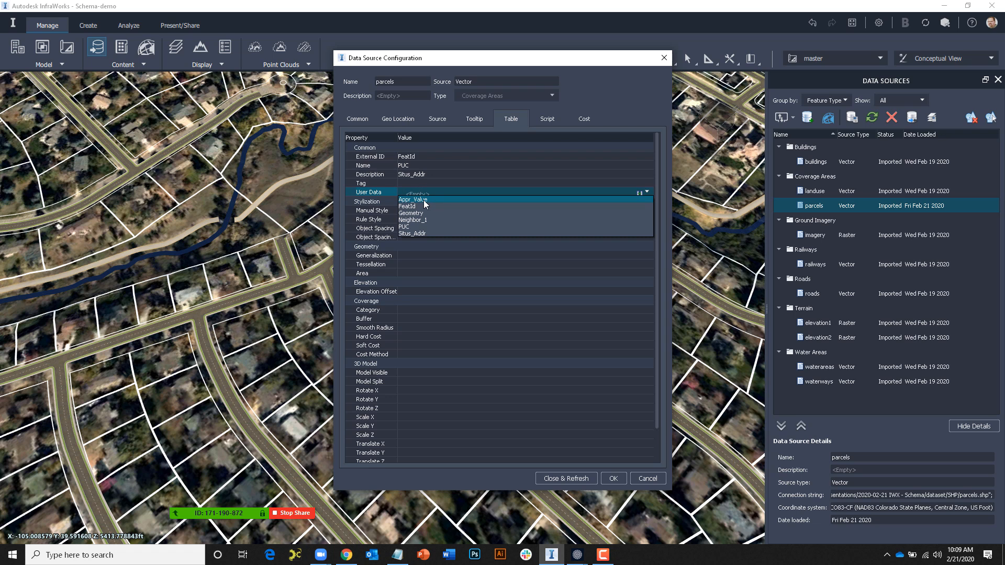
pyautogui.click(425, 200)
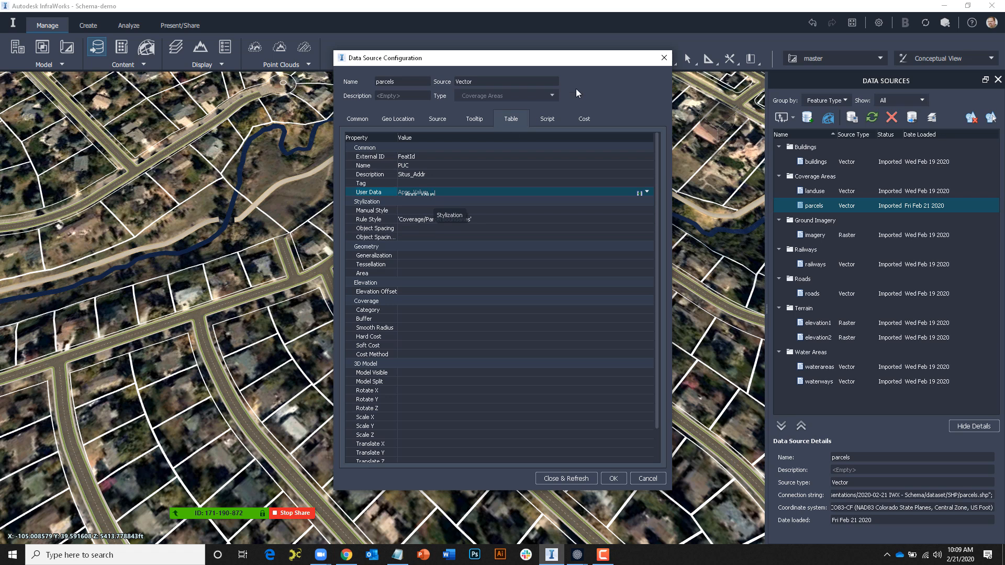
pyautogui.click(664, 59)
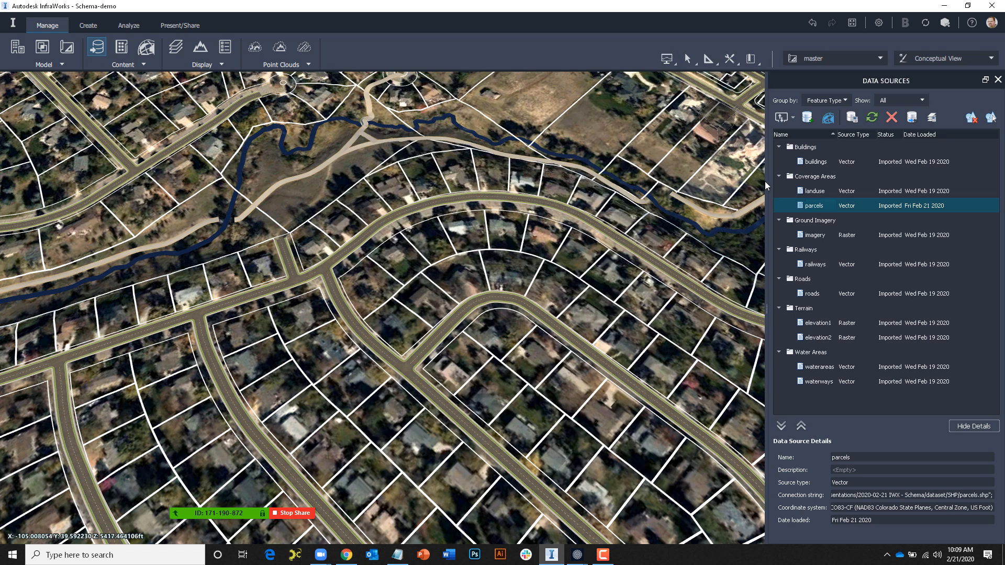
# Remove the parcels data source together with its associated features.
pyautogui.rightClick(818, 209)
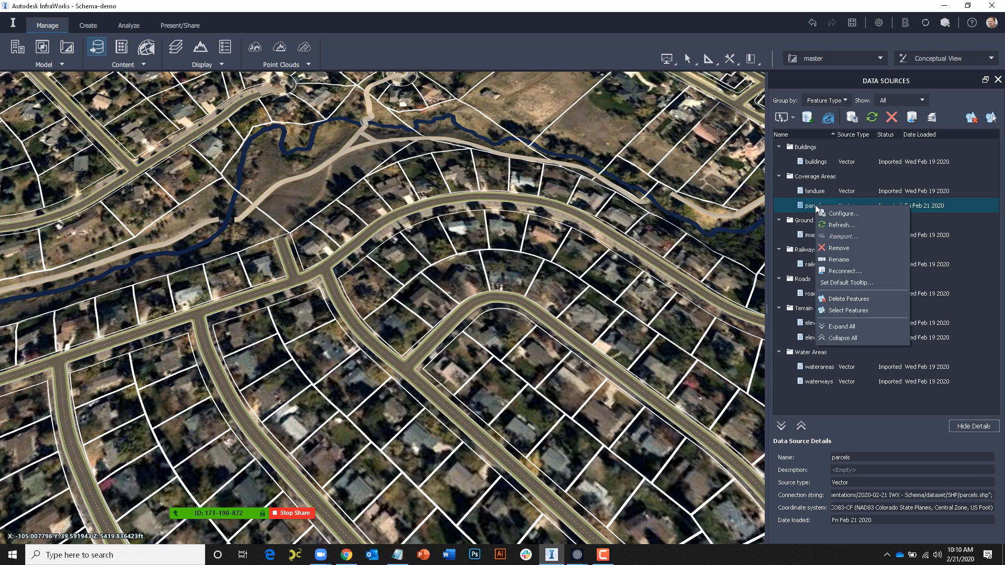
pyautogui.click(837, 249)
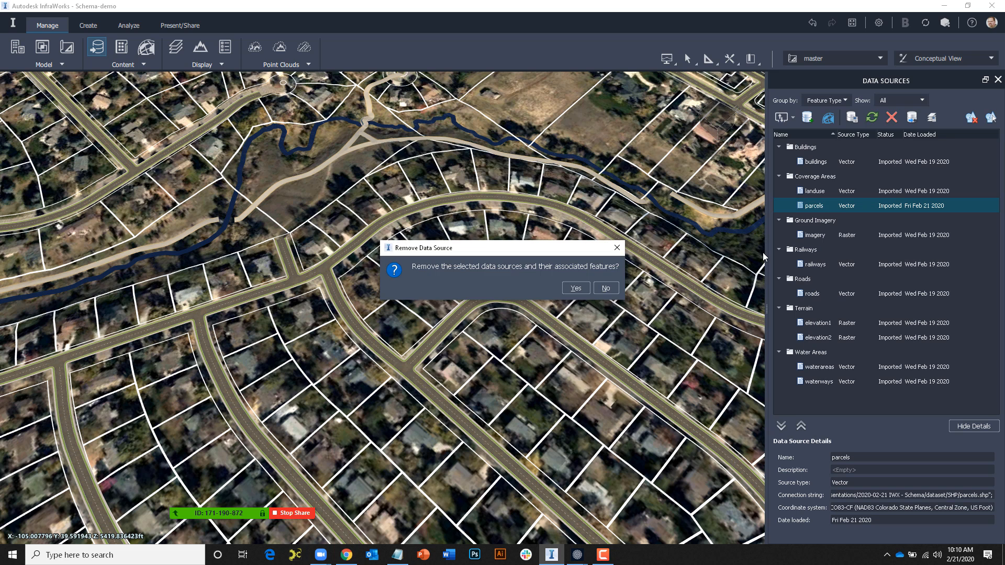
pyautogui.click(576, 288)
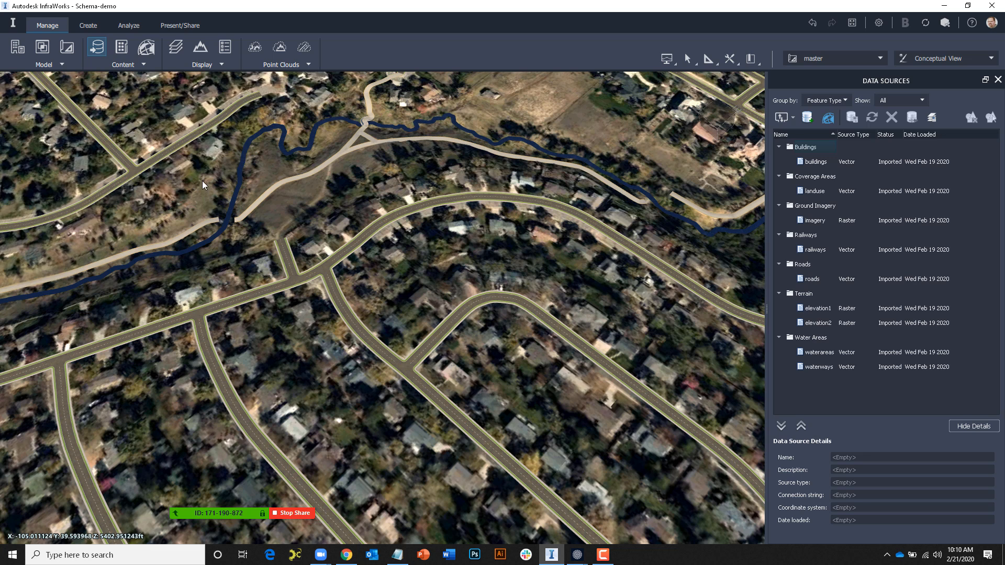
# Open the Extend Schema Tool for the Coverage Areas surface layer and move its window clear of the model explorer.
pyautogui.click(43, 48)
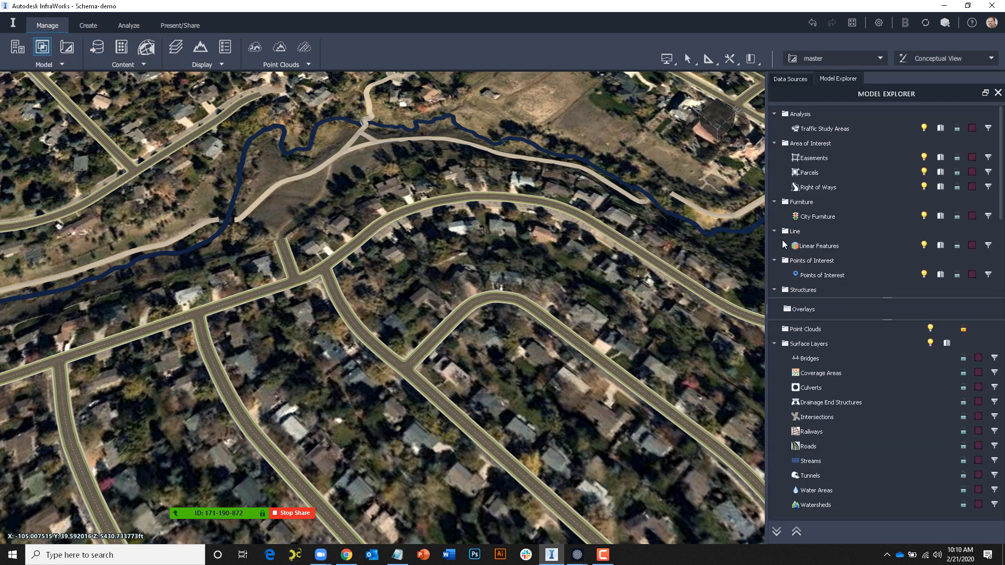
pyautogui.rightClick(810, 373)
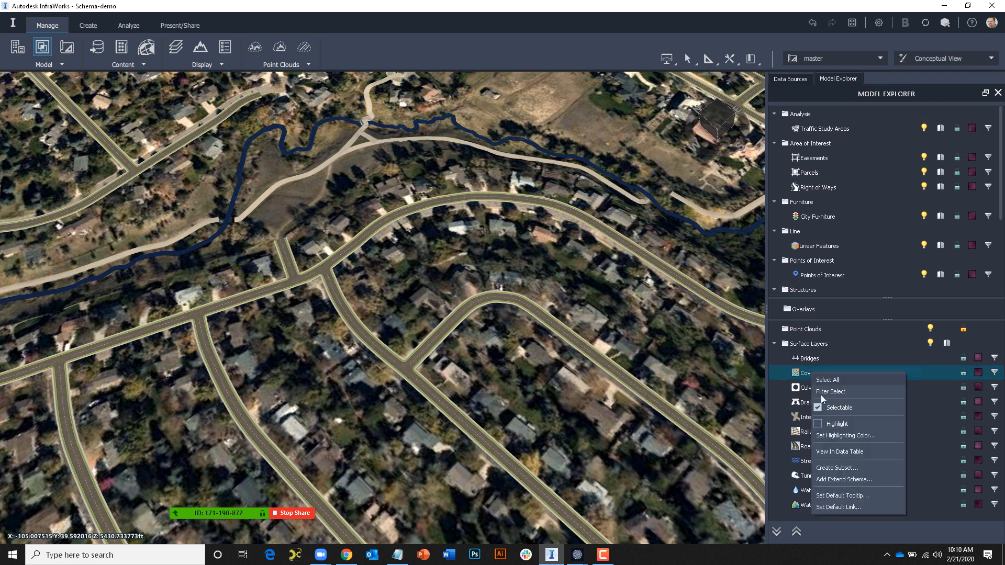
pyautogui.click(830, 479)
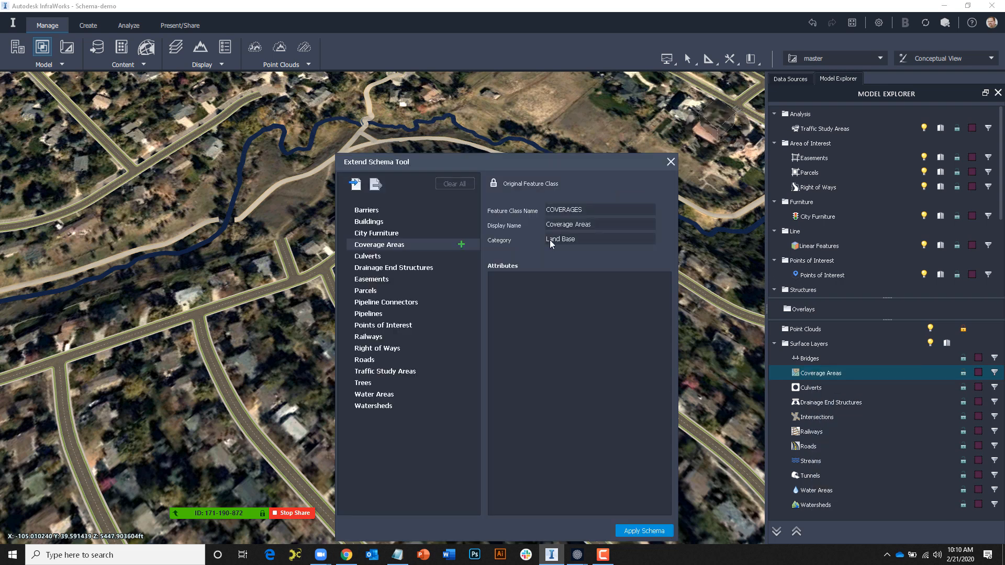
pyautogui.moveTo(525, 170); pyautogui.dragTo(432, 112)
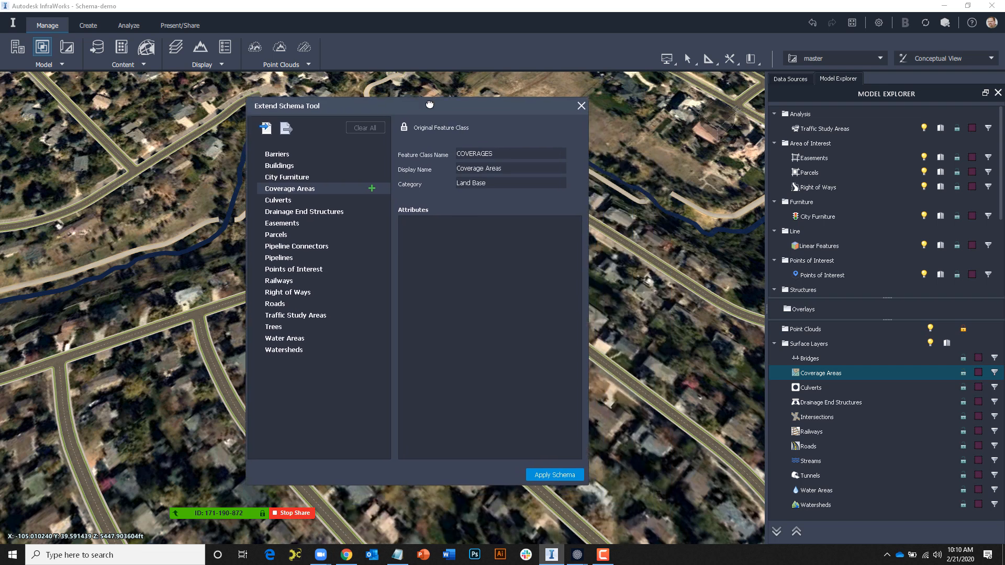
# Review the feature class definitions of Drainage End Structures, Easements and City Furniture.
pyautogui.click(269, 211)
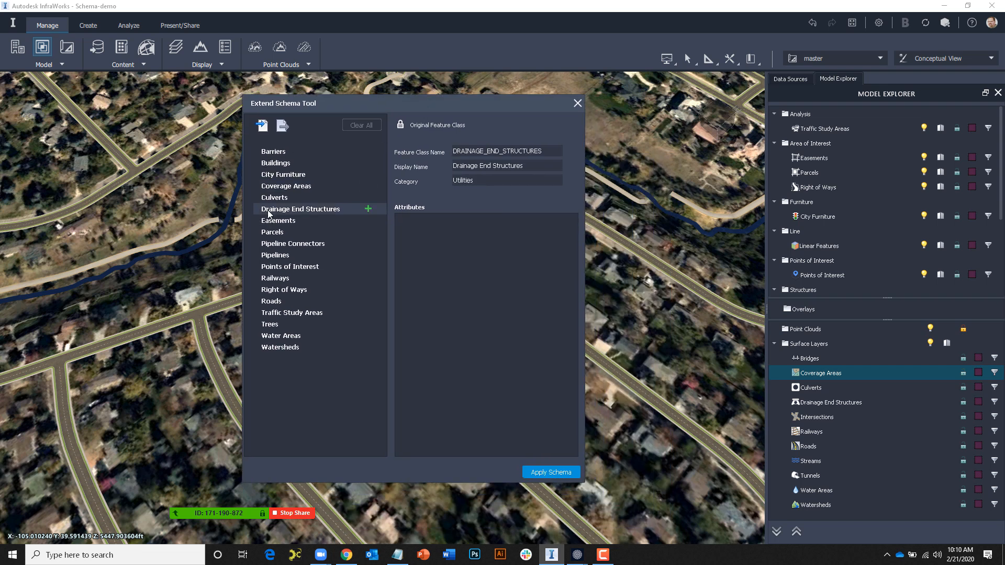
pyautogui.click(270, 222)
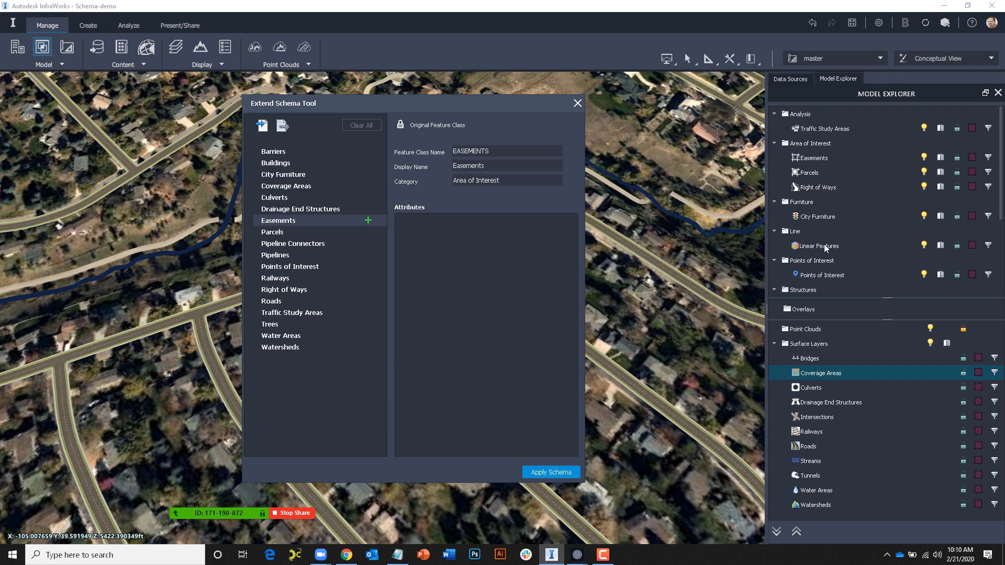
pyautogui.click(286, 175)
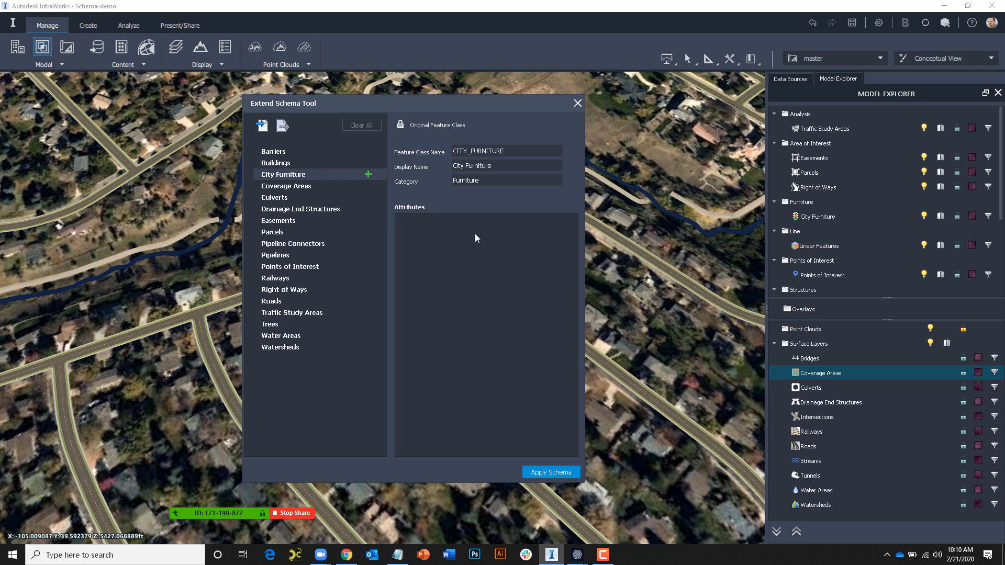
# Add a new feature class under Coverage Areas with the class name Parcel_Lines and the display name Parcel Lines.
pyautogui.click(295, 187)
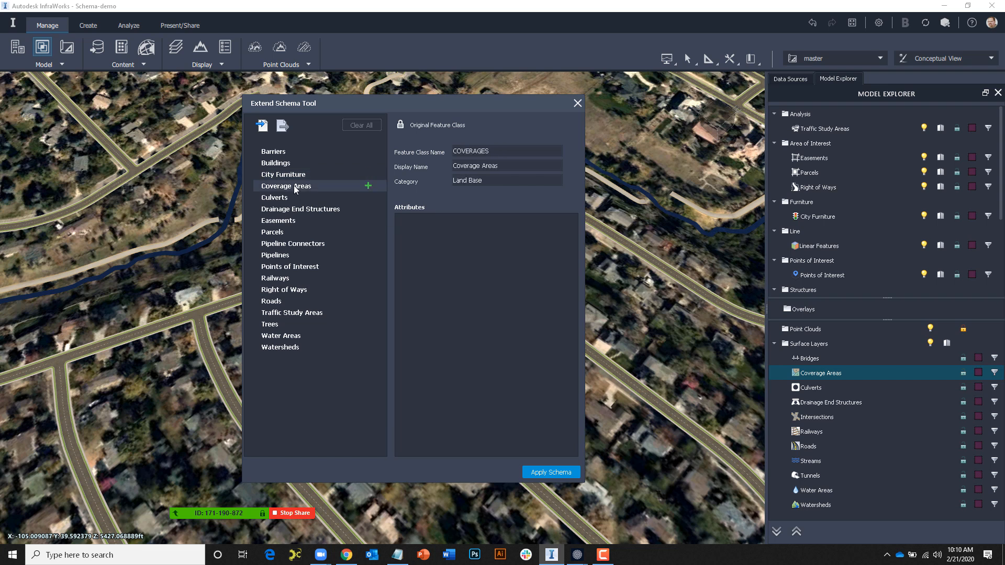
pyautogui.click(369, 185)
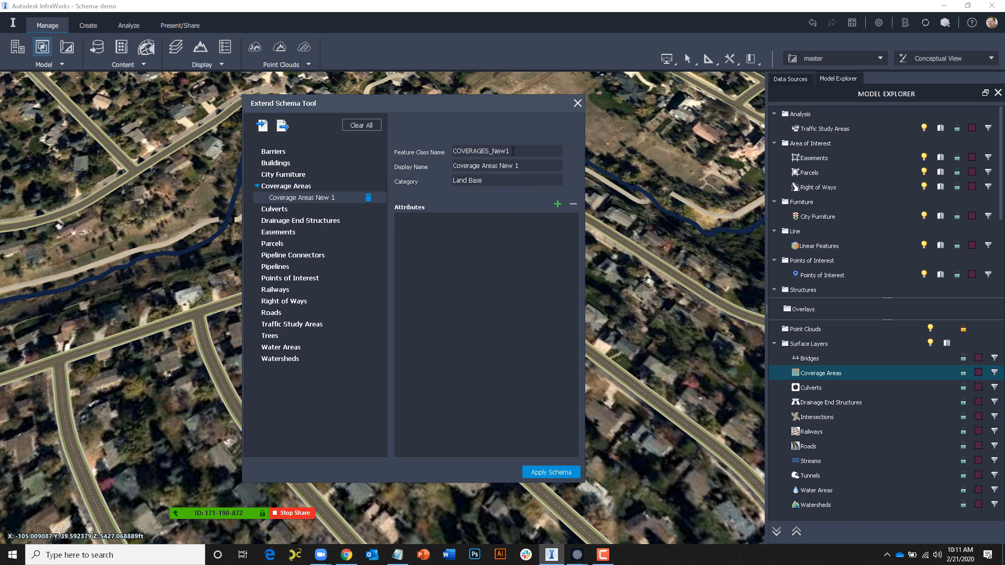
pyautogui.moveTo(514, 151); pyautogui.dragTo(453, 151)
pyautogui.write('Parcel L')
pyautogui.moveTo(573, 156)
pyautogui.press('Left')
pyautogui.press('Left')
pyautogui.press('Left')
pyautogui.press('Left')
pyautogui.press('BackSpace')
pyautogui.write('_')
pyautogui.moveTo(520, 166); pyautogui.dragTo(431, 168)
pyautogui.write('Parcel Line')
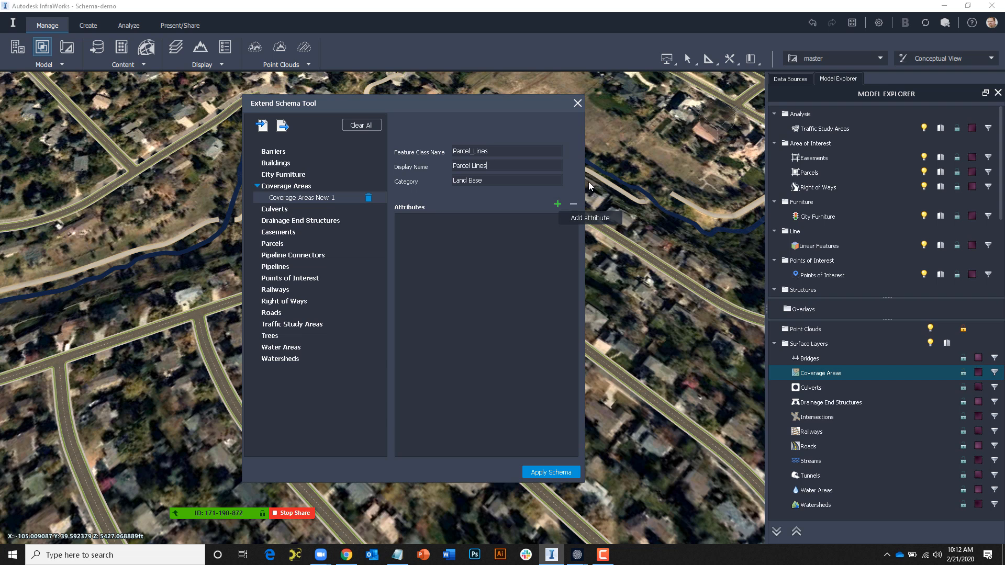
# Bring the attribute notes into view and add a String attribute to Parcel Lines with name and display PUC.
pyautogui.click(968, 6)
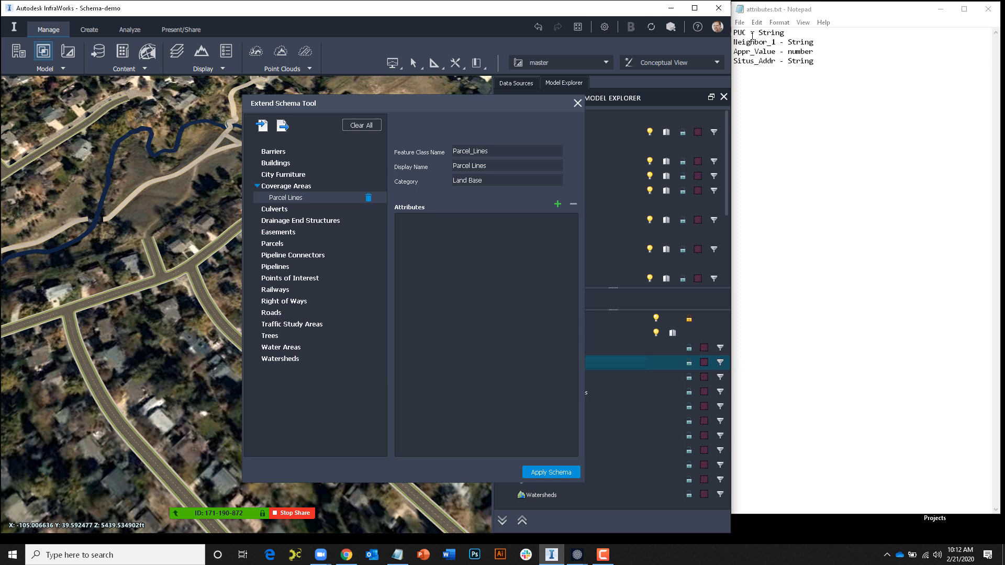
pyautogui.click(558, 205)
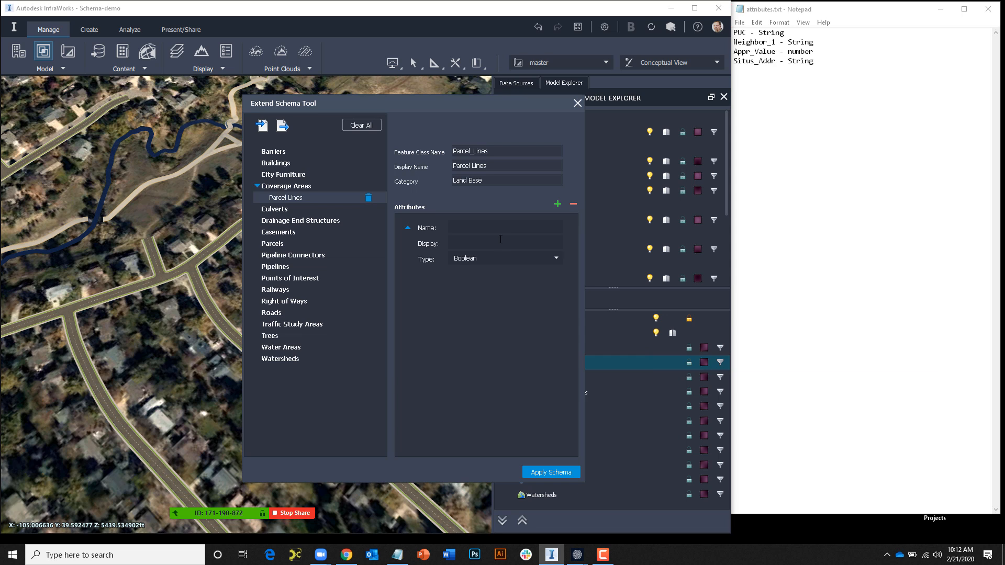
pyautogui.click(469, 227)
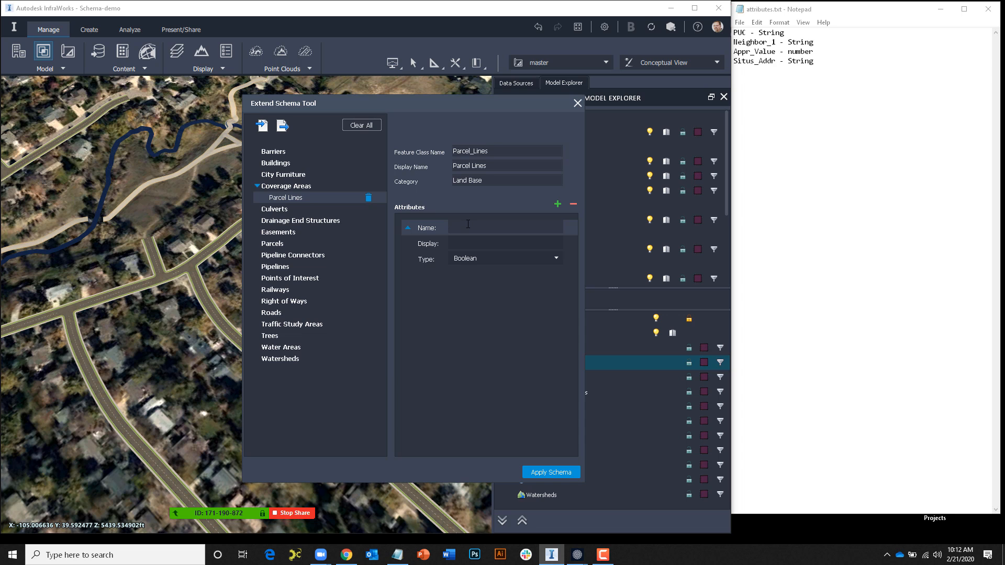
pyautogui.write('PUC')
pyautogui.click(455, 243)
pyautogui.write('PUC')
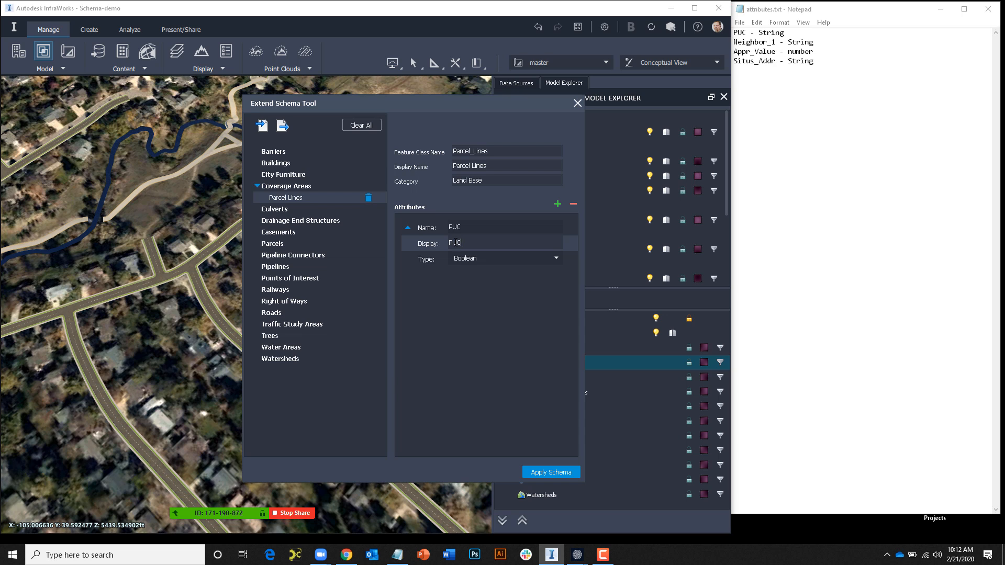
pyautogui.click(555, 258)
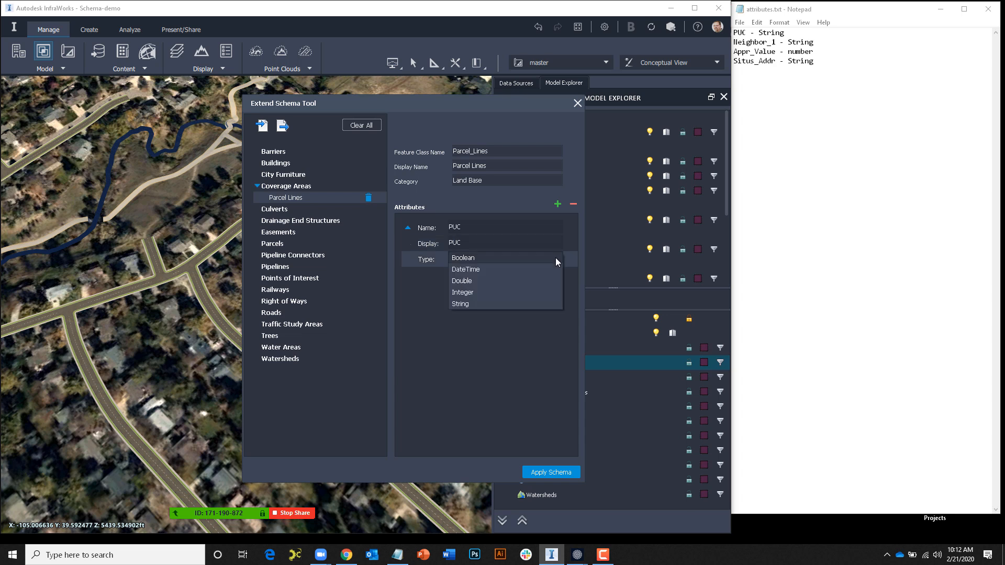
pyautogui.click(466, 304)
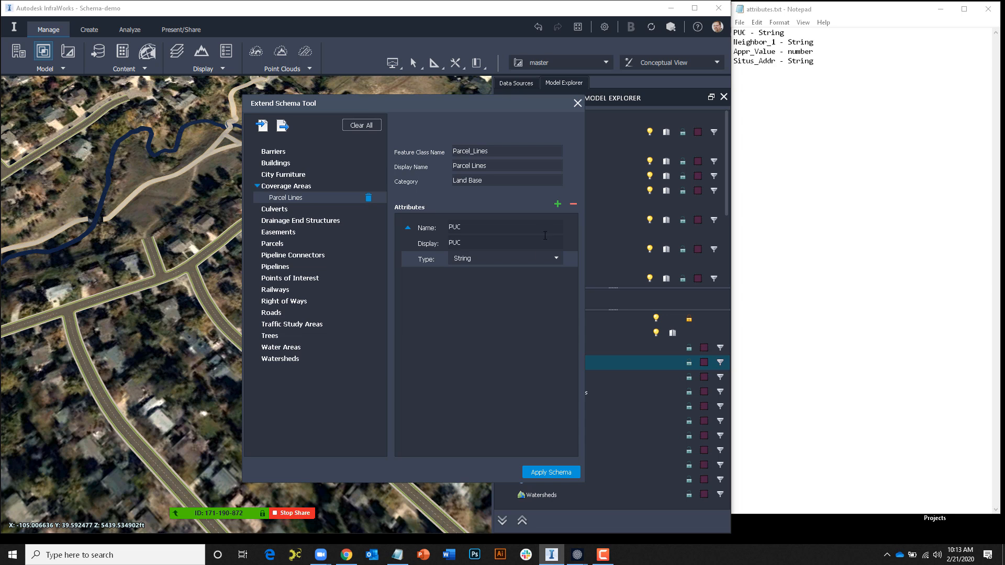
# Add a String attribute named Neighbor_1, copied from the attribute notes, with the display name Neighborhood.
pyautogui.click(557, 204)
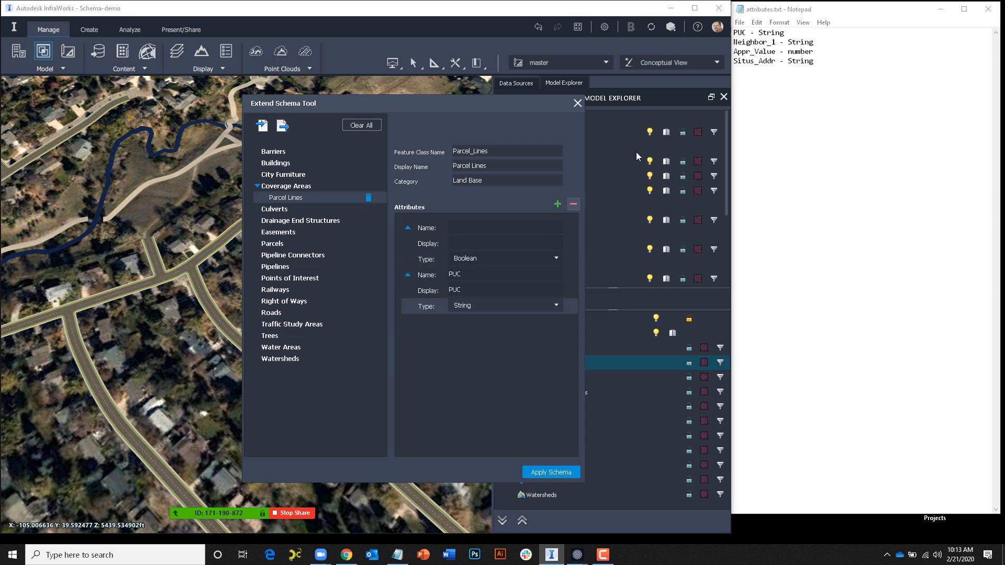
pyautogui.click(766, 42)
pyautogui.moveTo(776, 42); pyautogui.dragTo(734, 42)
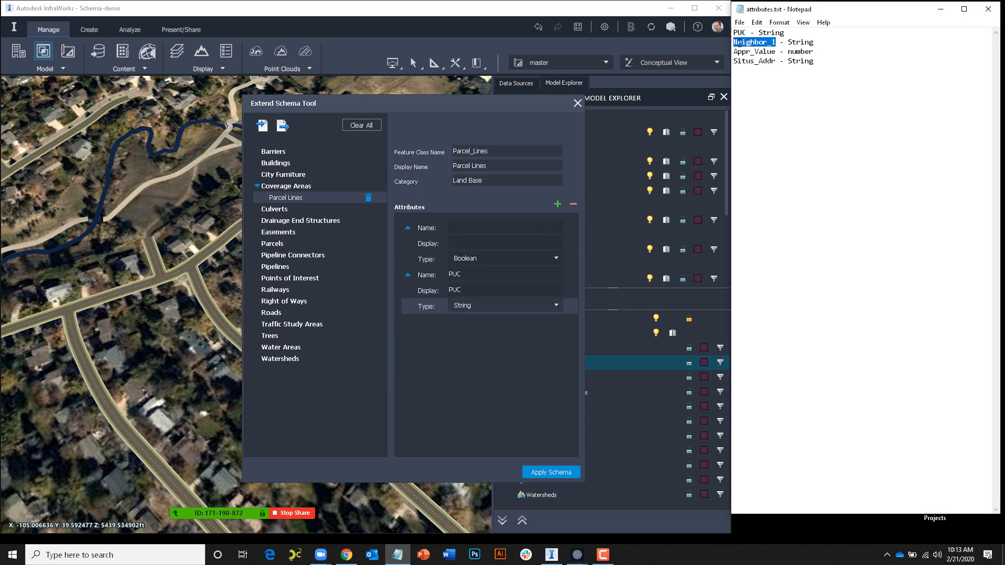
pyautogui.rightClick(739, 44)
pyautogui.click(763, 77)
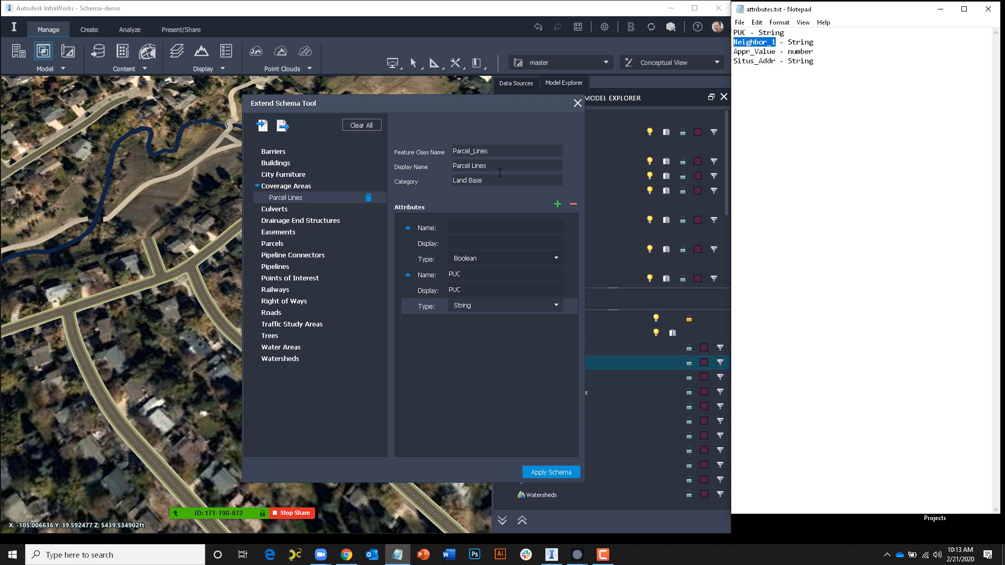
pyautogui.click(459, 227)
pyautogui.rightClick(459, 227)
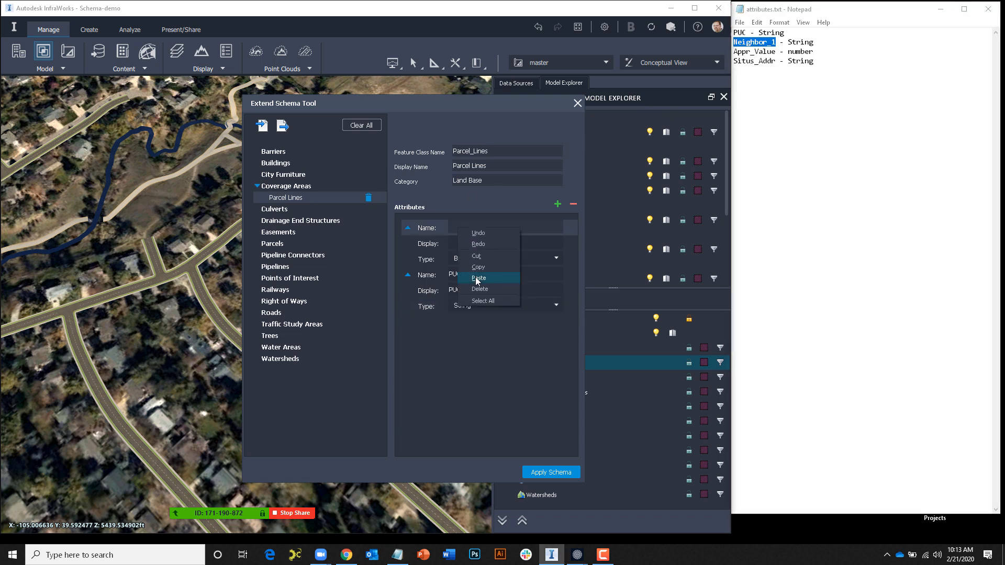
pyautogui.click(479, 279)
pyautogui.click(466, 242)
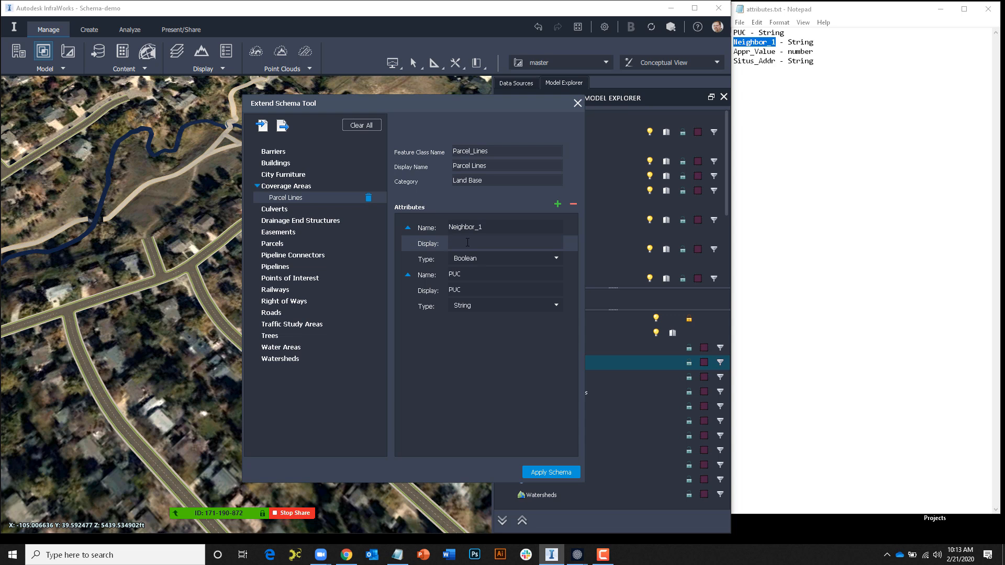
pyautogui.write('Neighborhood')
pyautogui.click(469, 259)
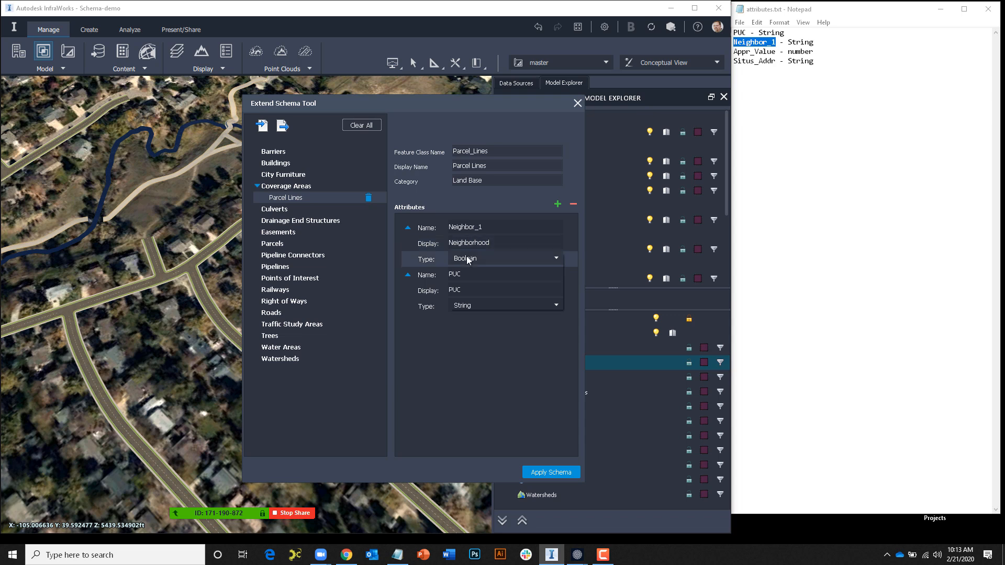
pyautogui.click(461, 304)
# Add an Integer attribute with both name and display set to Appr_Value, copied from the attribute notes.
pyautogui.moveTo(776, 51); pyautogui.dragTo(734, 51)
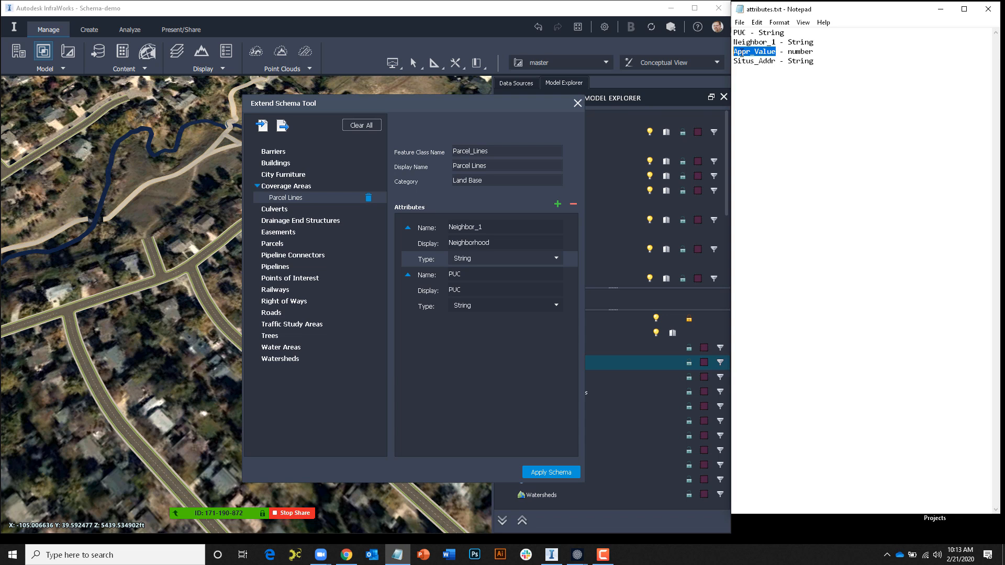
pyautogui.rightClick(741, 53)
pyautogui.click(766, 87)
pyautogui.click(557, 203)
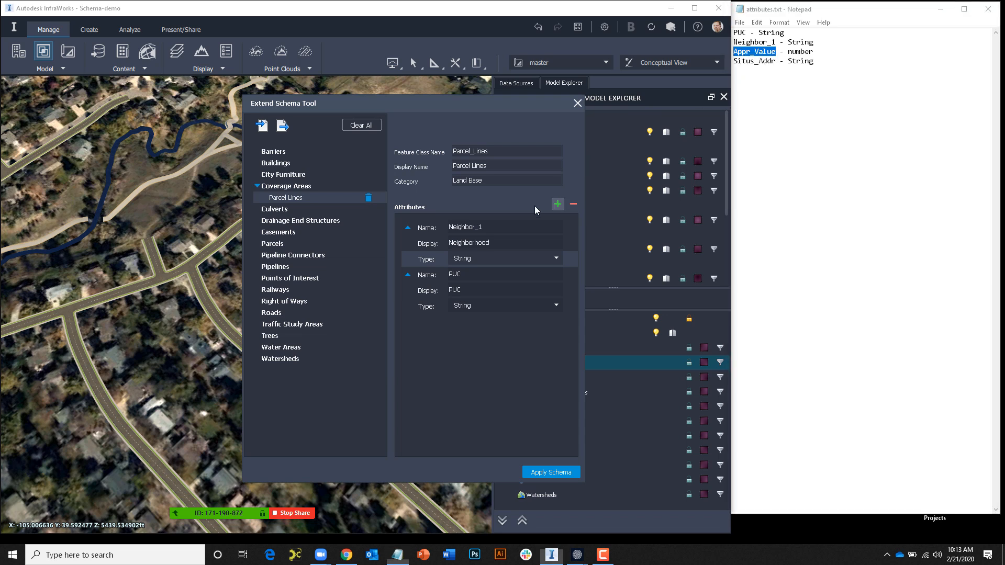
pyautogui.rightClick(467, 226)
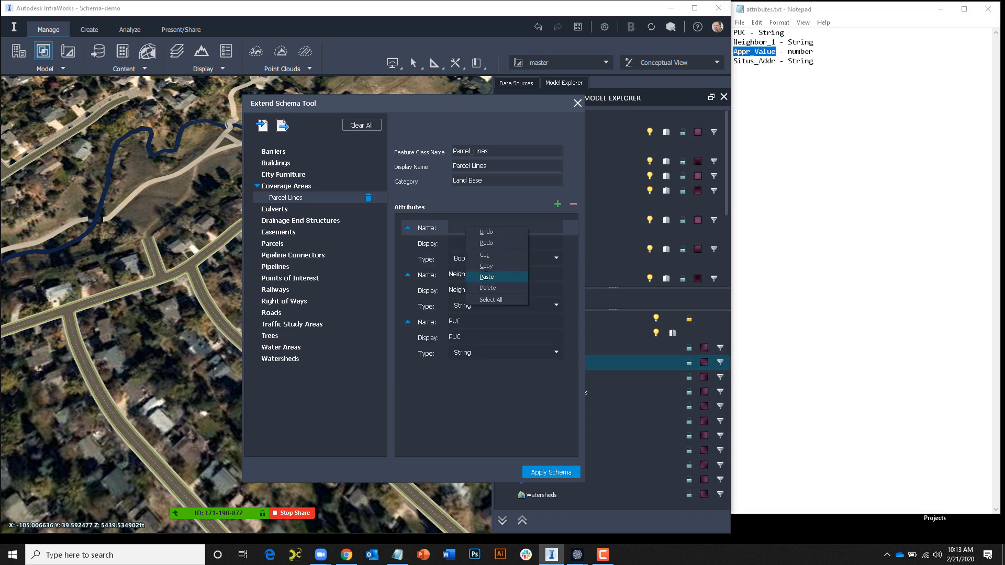
pyautogui.click(487, 276)
pyautogui.click(462, 244)
pyautogui.rightClick(462, 244)
pyautogui.click(487, 293)
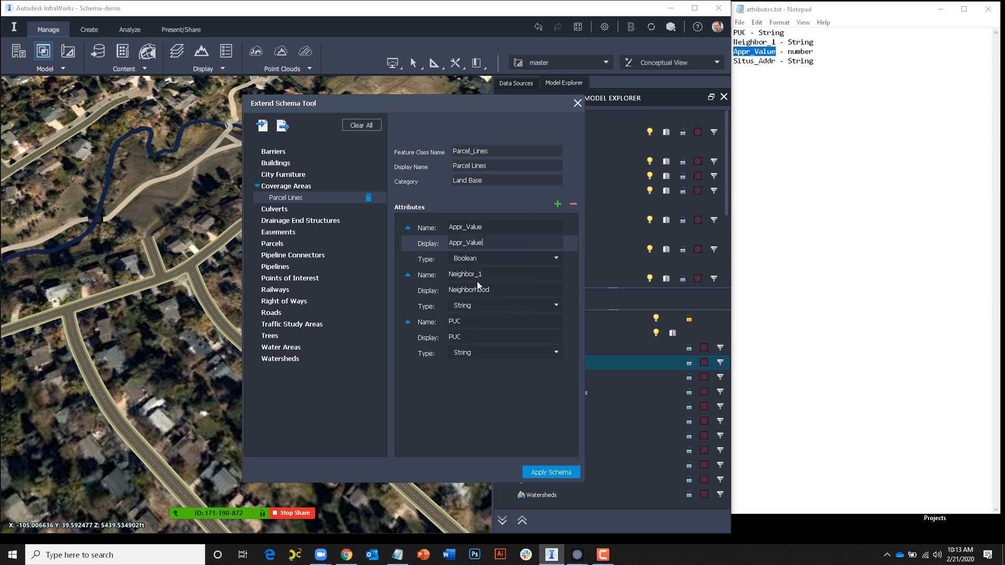
pyautogui.click(555, 257)
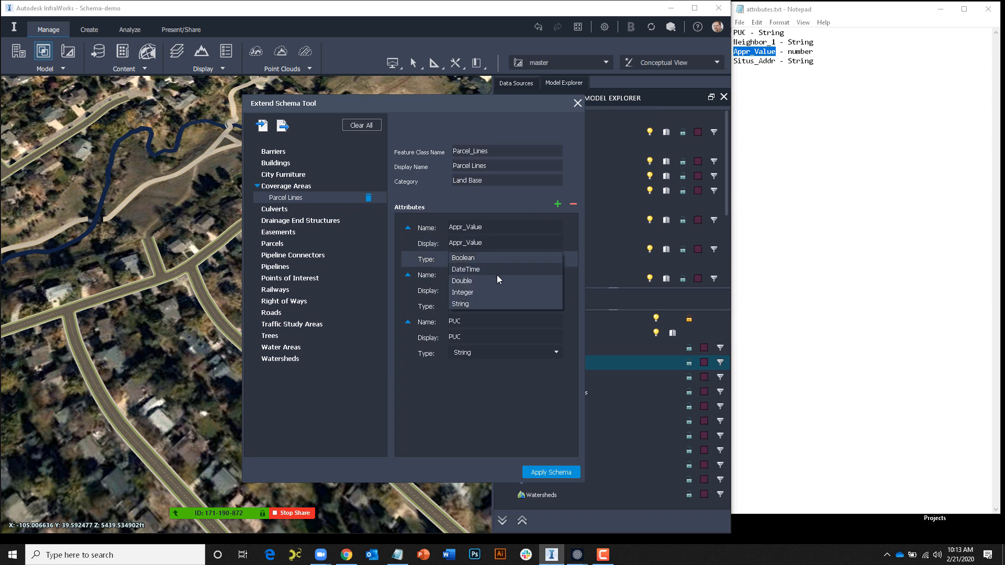
pyautogui.click(479, 292)
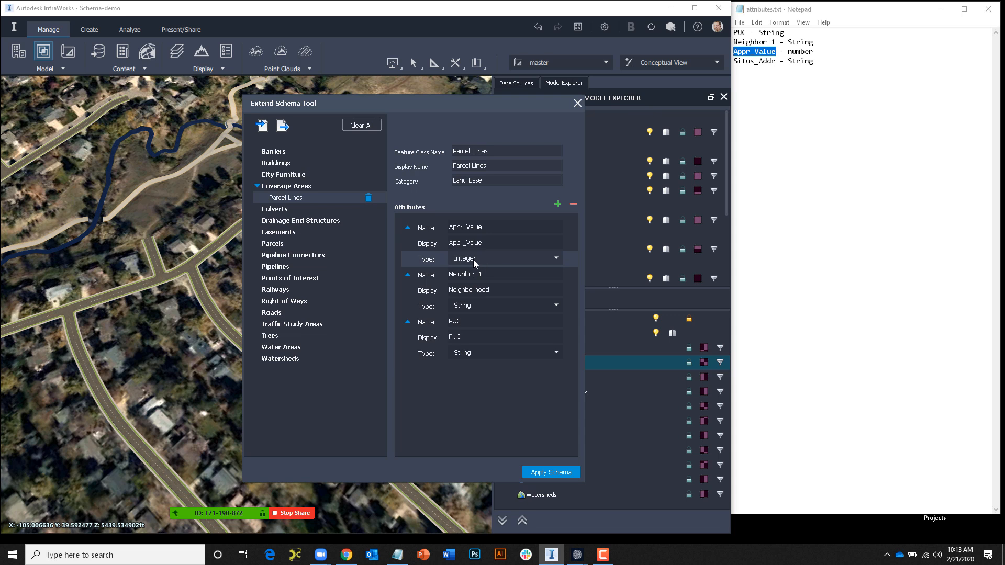
# Add a String attribute named Situs_Addr, copied from the attribute notes, with the display name Address.
pyautogui.moveTo(773, 61); pyautogui.dragTo(737, 63)
pyautogui.rightClick(737, 63)
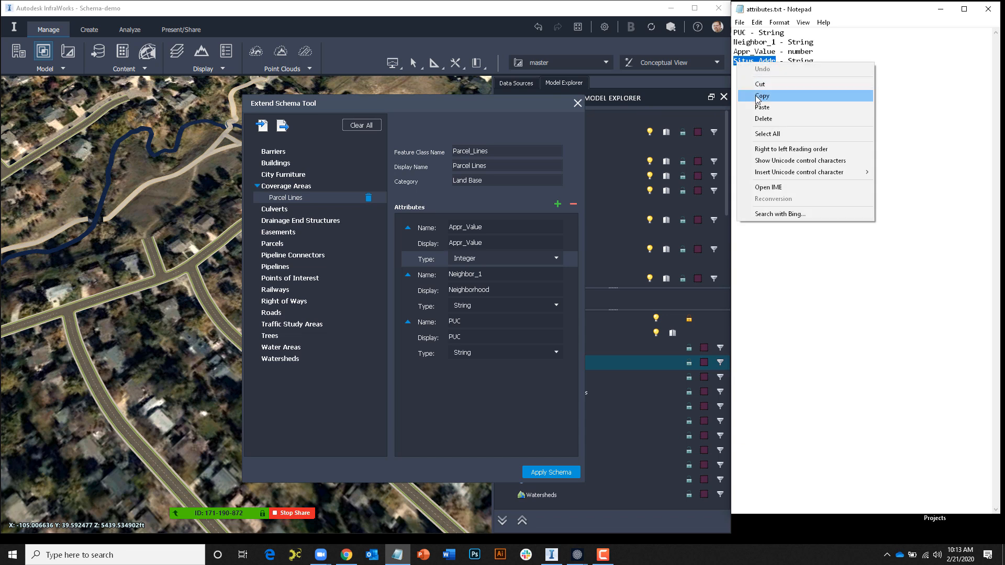
pyautogui.click(760, 93)
pyautogui.click(550, 206)
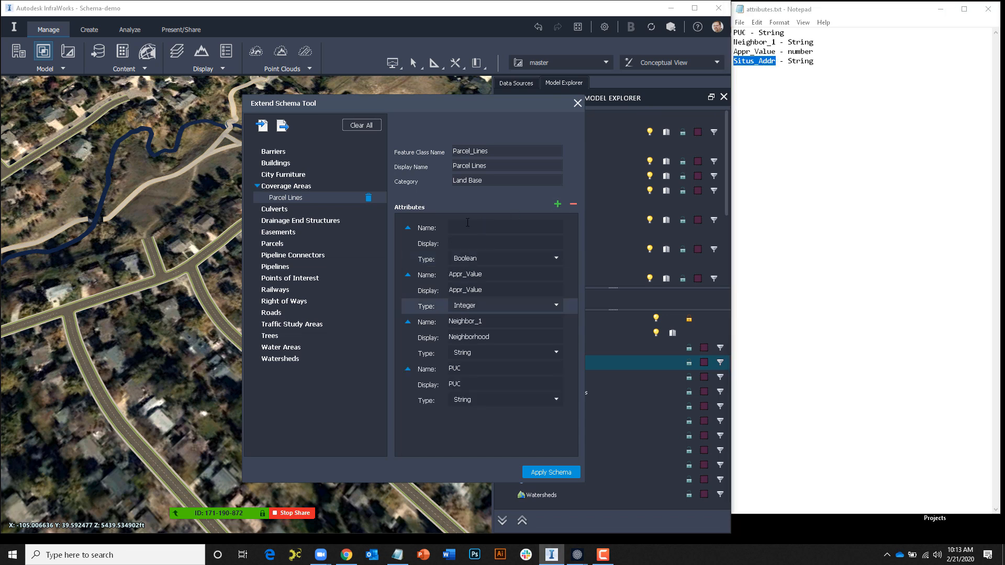
pyautogui.click(463, 227)
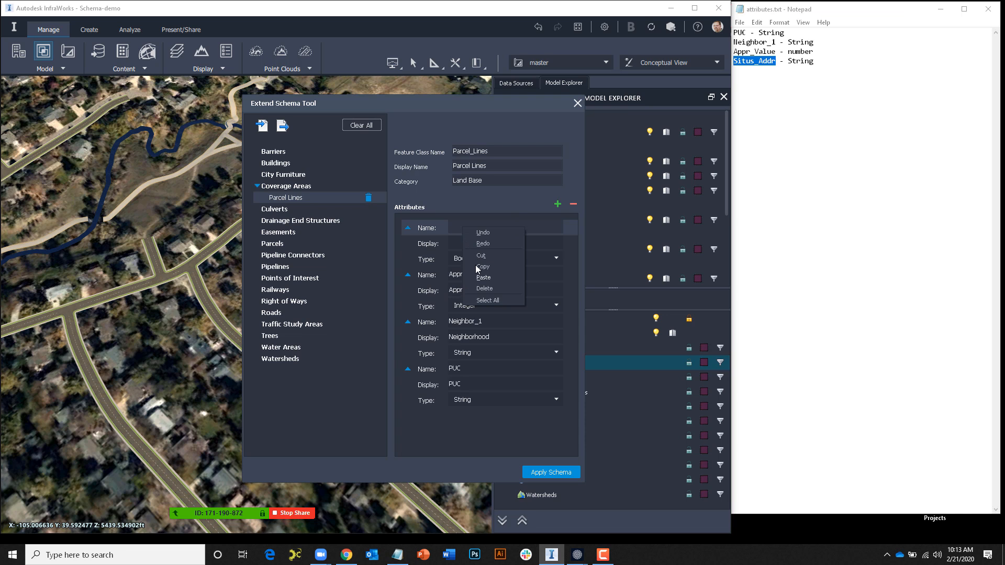
pyautogui.click(481, 278)
pyautogui.click(463, 243)
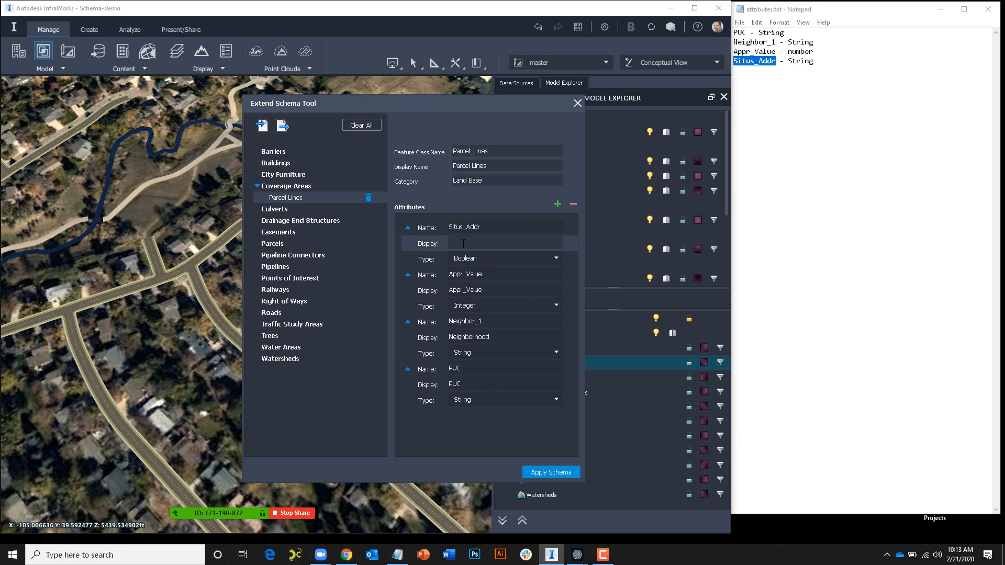
pyautogui.write('Address')
pyautogui.click(474, 259)
pyautogui.click(497, 299)
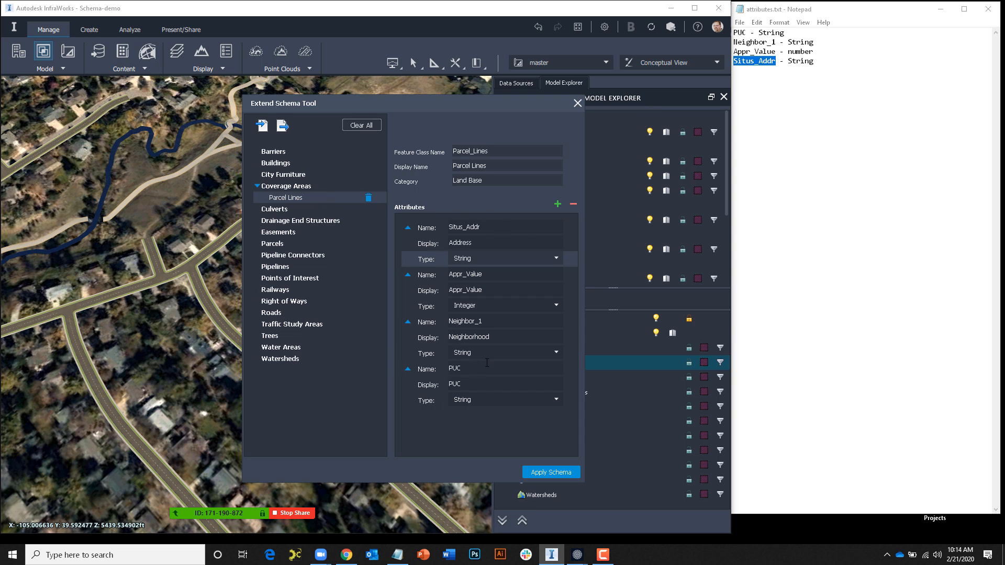
# Apply the extended schema, agree to save it permanently, and enlarge the reloaded model's window to full screen.
pyautogui.click(545, 472)
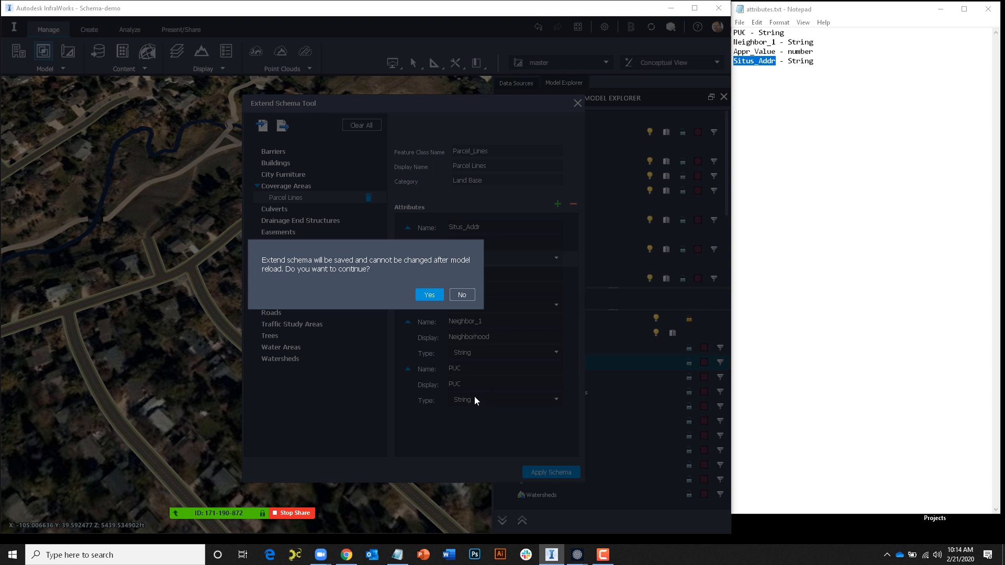
pyautogui.click(429, 296)
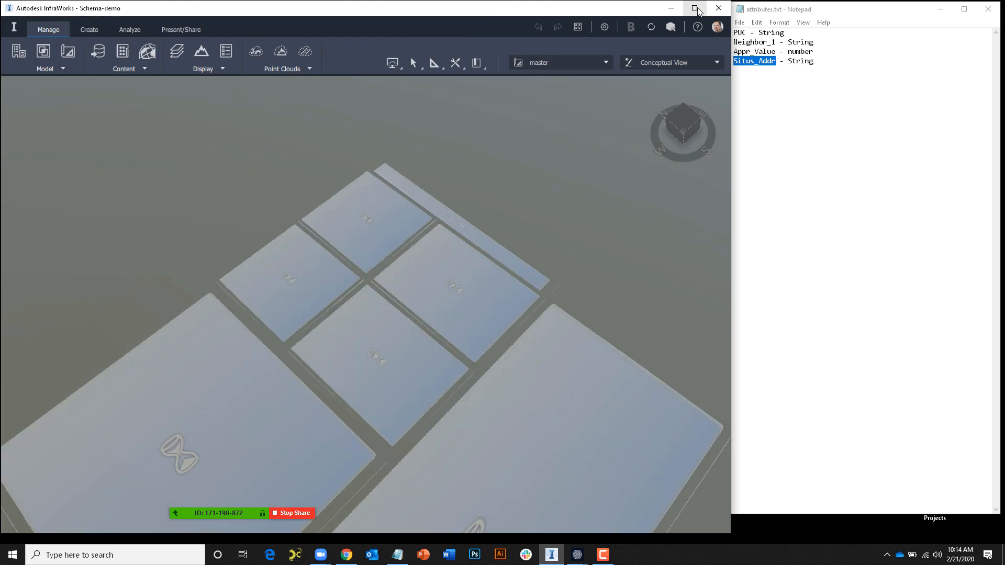
pyautogui.click(695, 8)
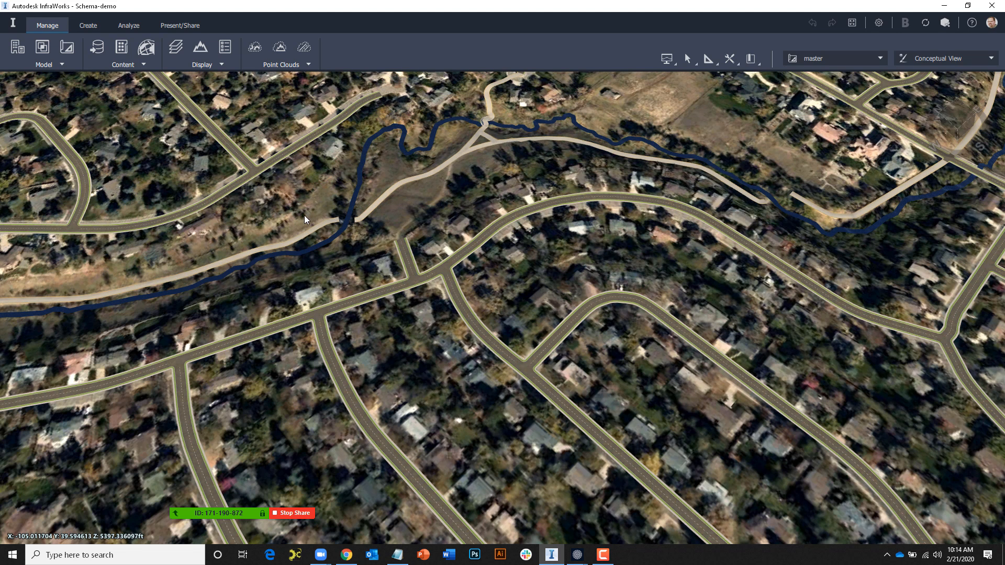
# Add parcels.shp from the SHP dataset folder to the model as an SHP data source.
pyautogui.click(97, 47)
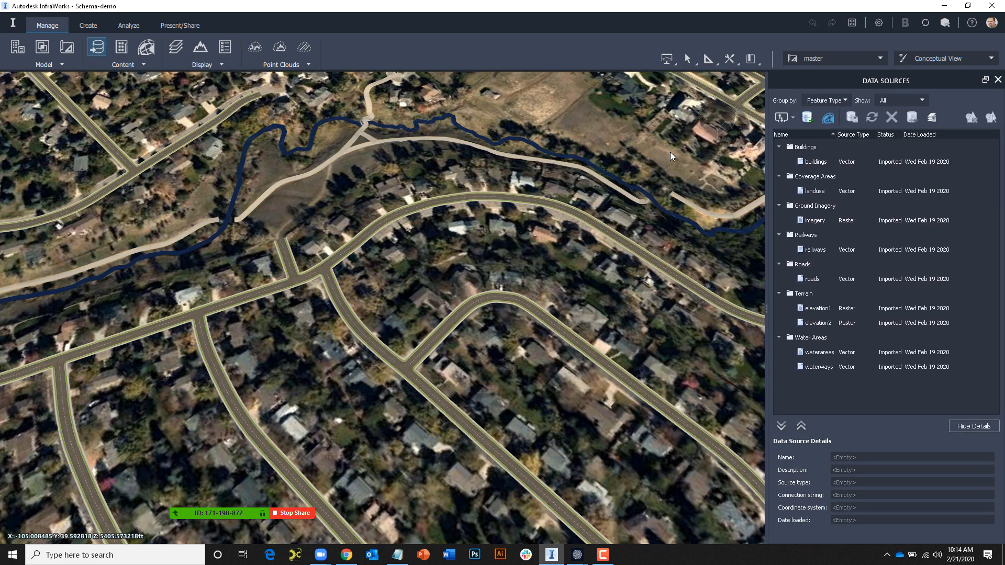
pyautogui.click(794, 116)
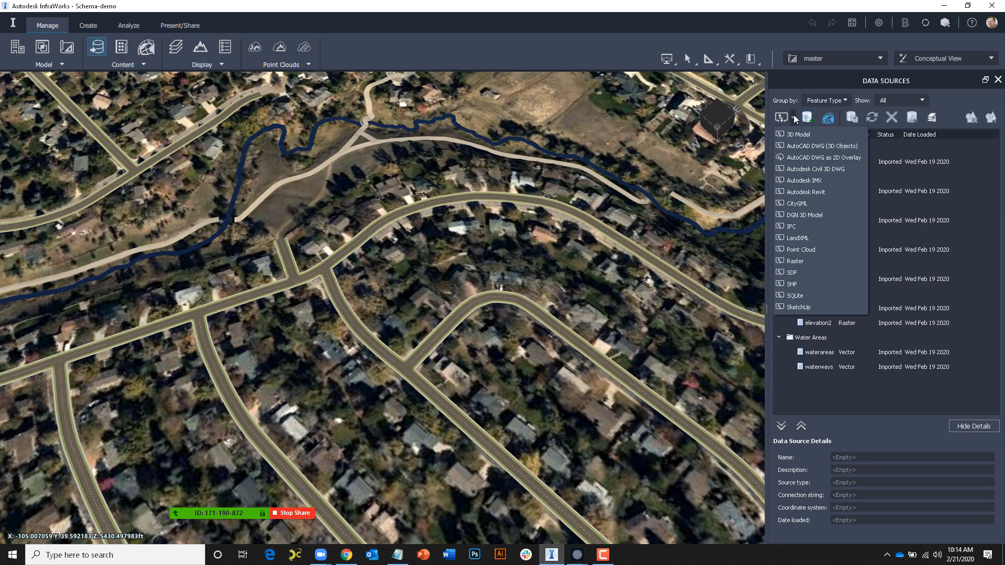
pyautogui.click(791, 284)
pyautogui.click(116, 97)
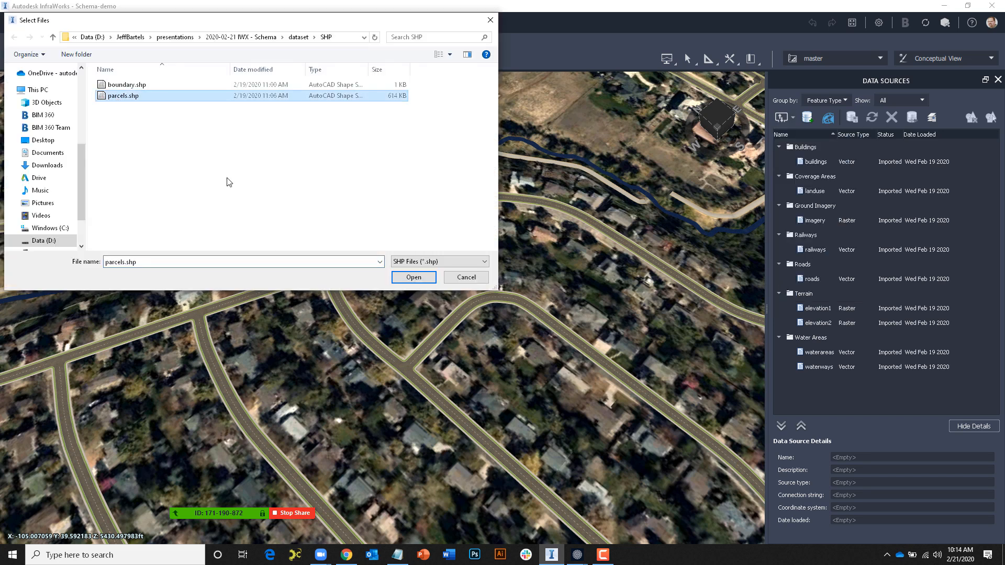
pyautogui.click(413, 278)
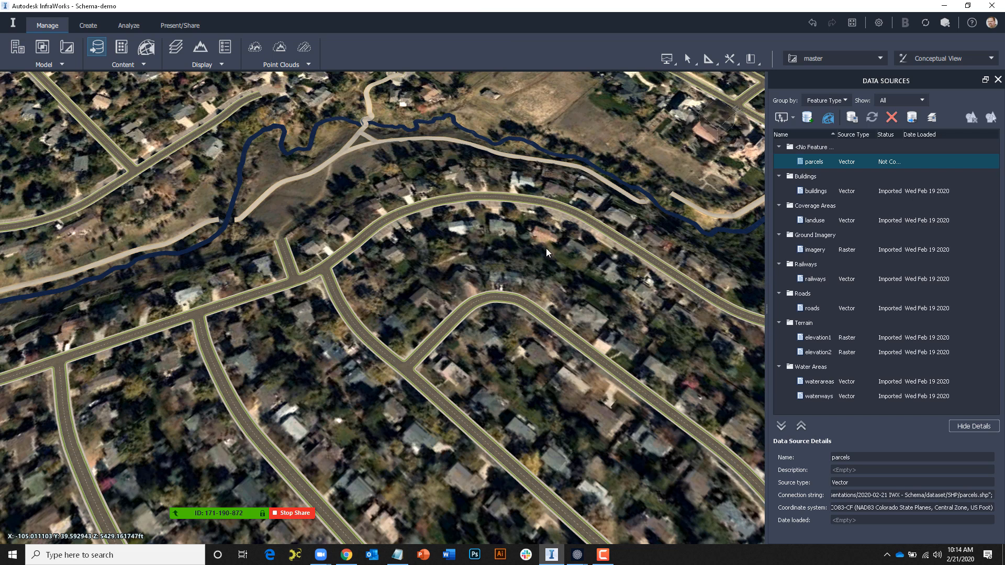
# Configure the parcels data source as type Parcel Lines with the rule style Coverage/Parcel Boundaries.
pyautogui.doubleClick(814, 162)
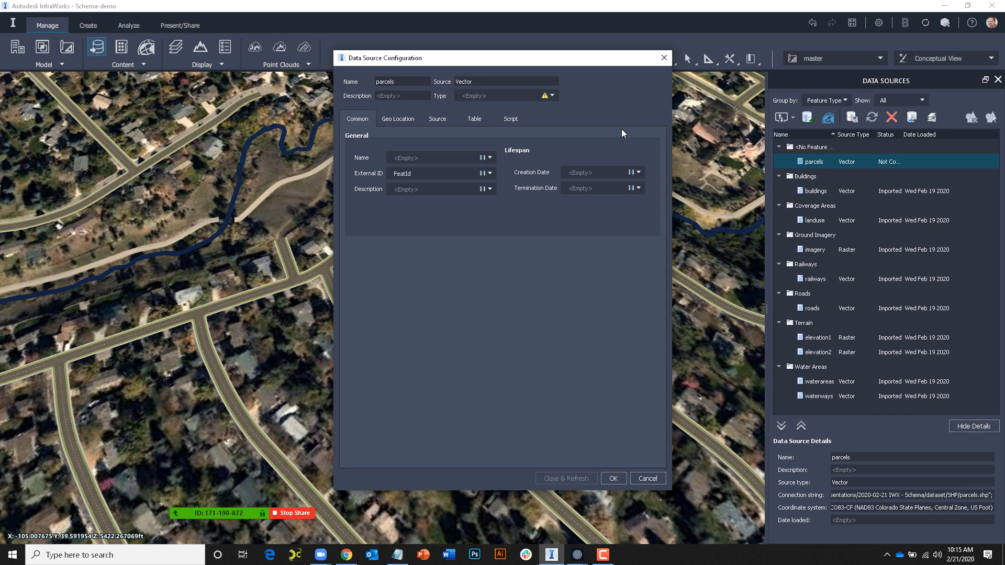
pyautogui.click(553, 97)
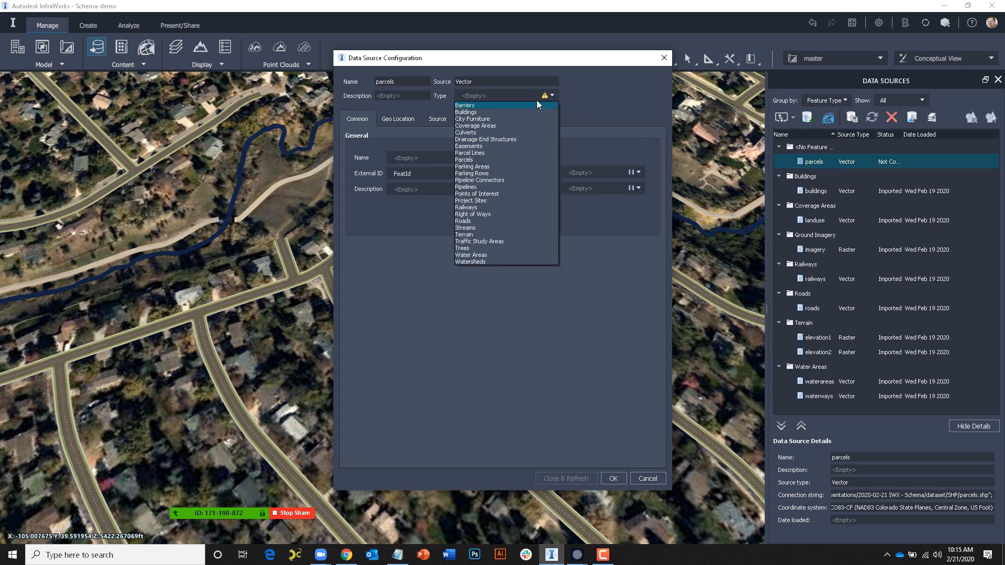
pyautogui.click(477, 153)
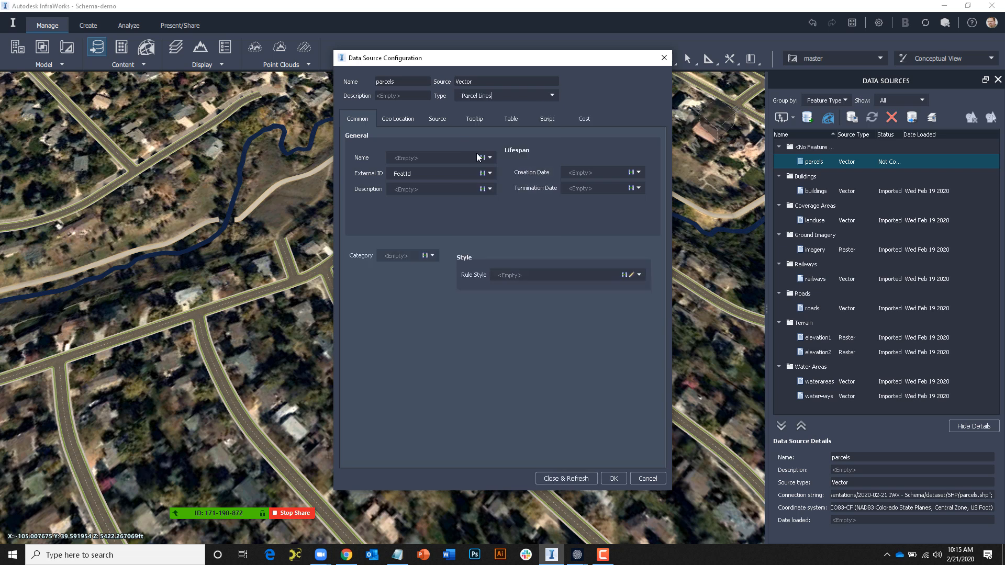
pyautogui.click(632, 275)
pyautogui.click(500, 199)
pyautogui.click(610, 390)
# Map the extended attributes Address to the source field Situs_Addr and PUC to the source field PUC.
pyautogui.click(512, 121)
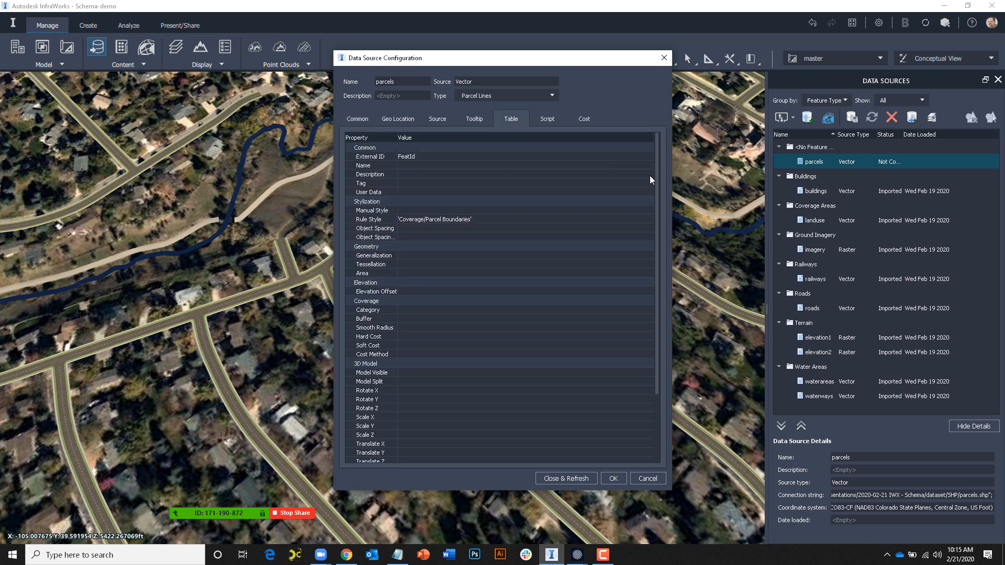
pyautogui.moveTo(658, 177); pyautogui.dragTo(560, 314)
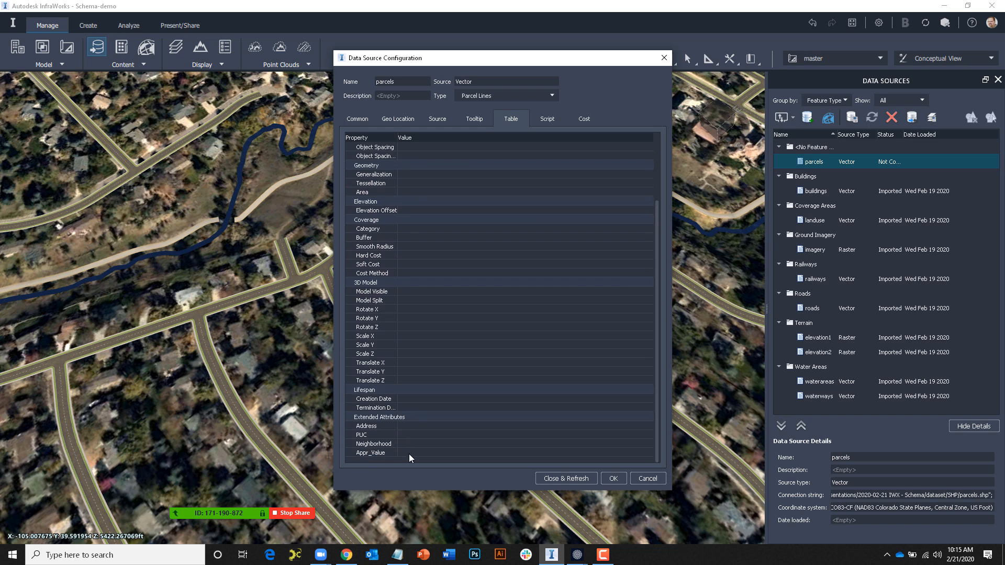
pyautogui.click(407, 425)
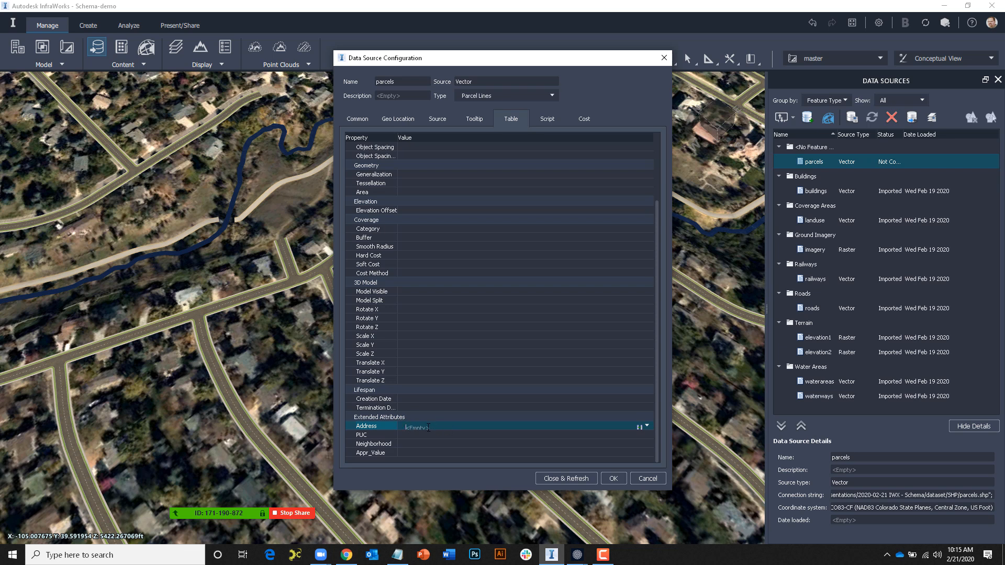
pyautogui.click(647, 426)
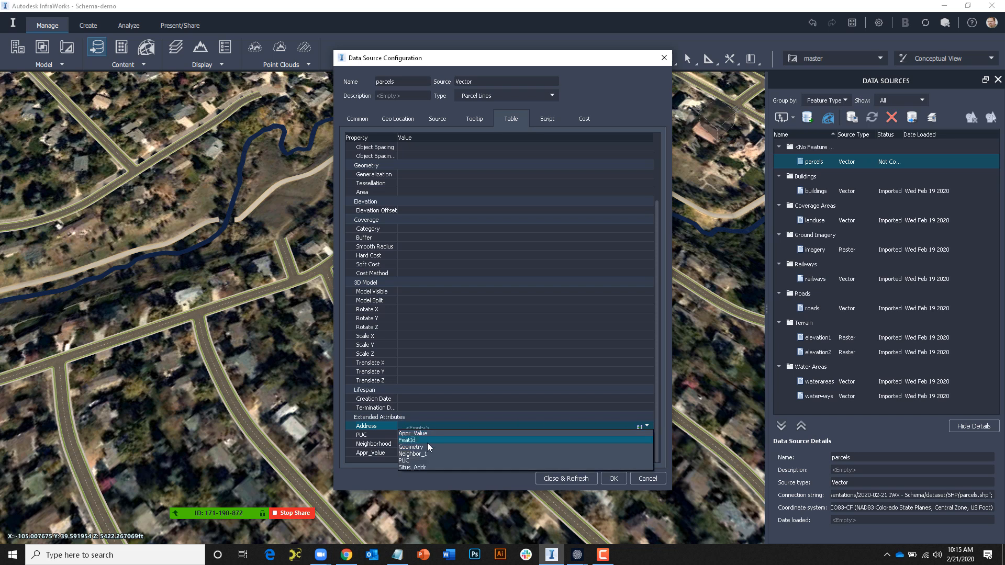
pyautogui.click(426, 467)
pyautogui.click(452, 437)
pyautogui.click(648, 435)
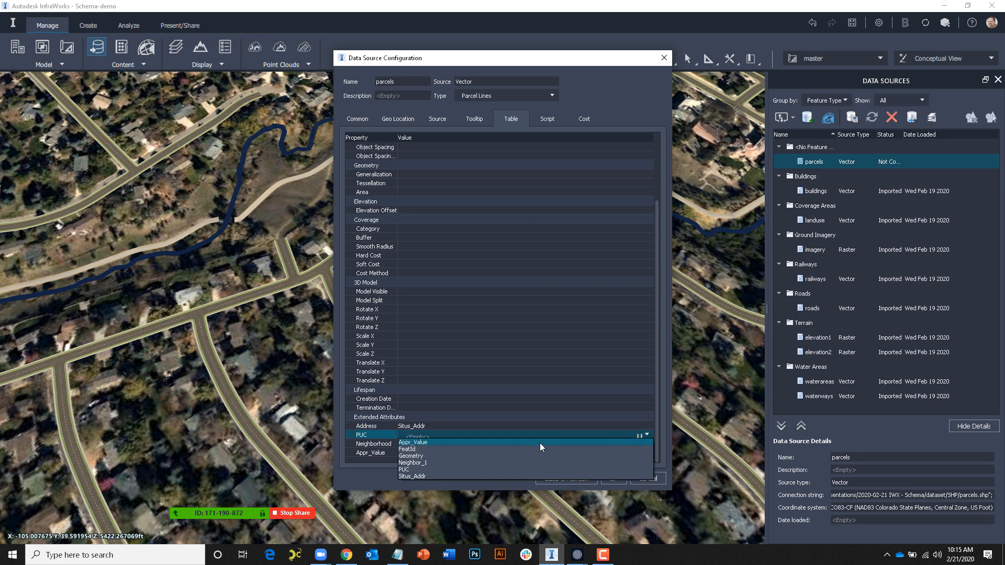
pyautogui.click(448, 469)
# Map Neighborhood to Neighbor_1 and Appr_Value to Appr_Value, and close the configuration with a refresh to import the parcels.
pyautogui.click(407, 443)
pyautogui.click(648, 444)
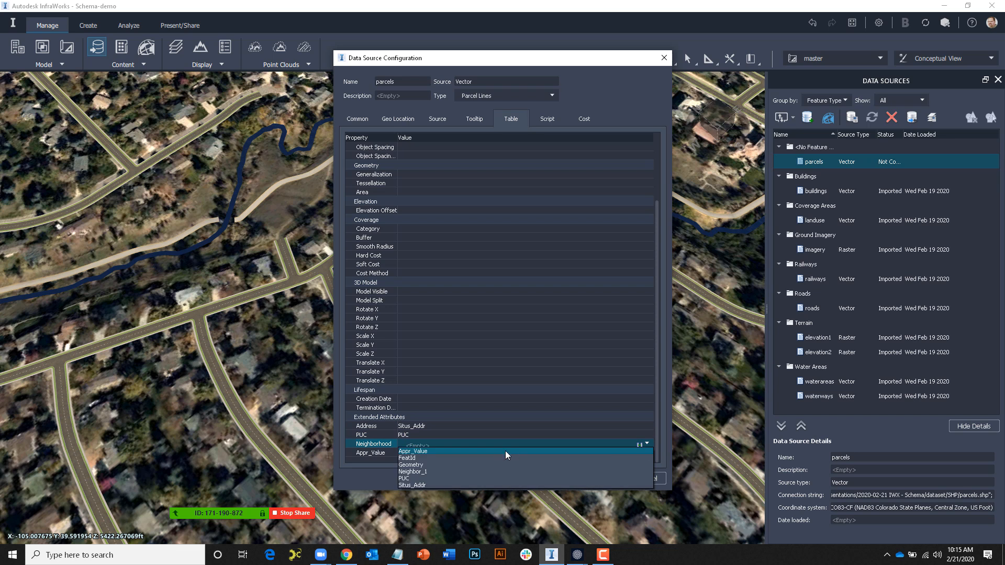
pyautogui.click(441, 470)
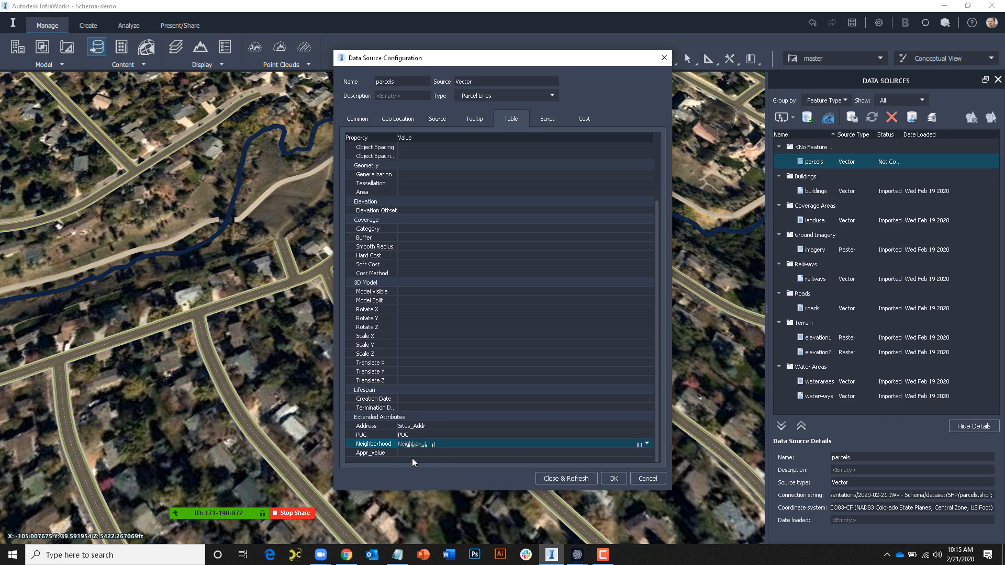
pyautogui.click(410, 454)
pyautogui.click(647, 453)
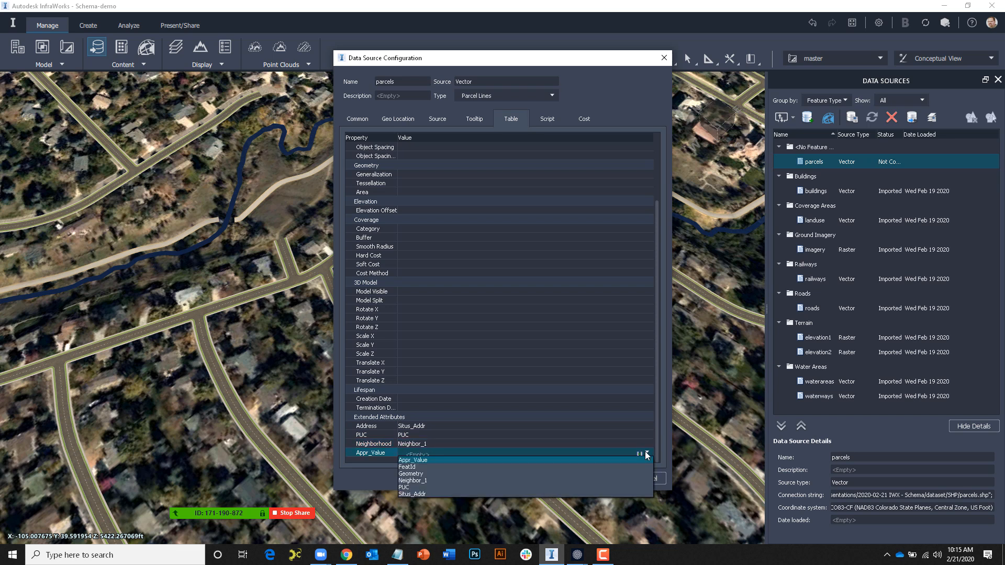
pyautogui.click(434, 460)
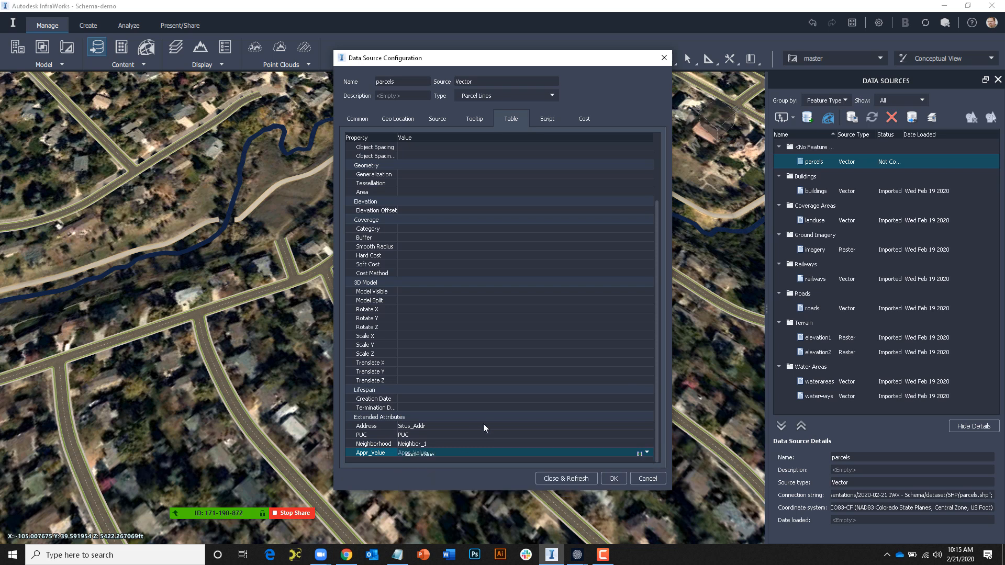
pyautogui.click(550, 478)
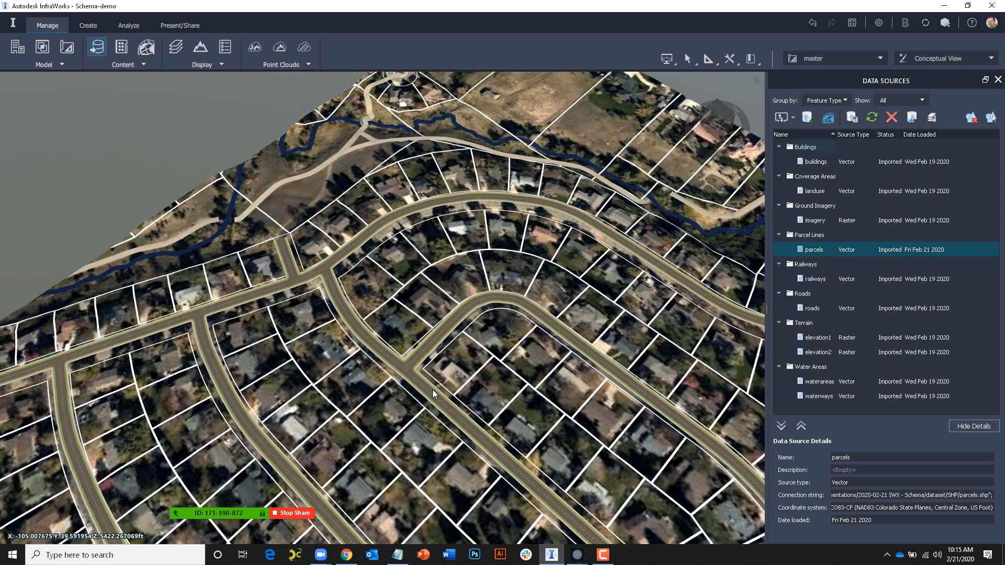
# Inspect the extended attributes of one imported parcel beside the road junction, and clear the selection.
pyautogui.scroll(3, 376, 429)
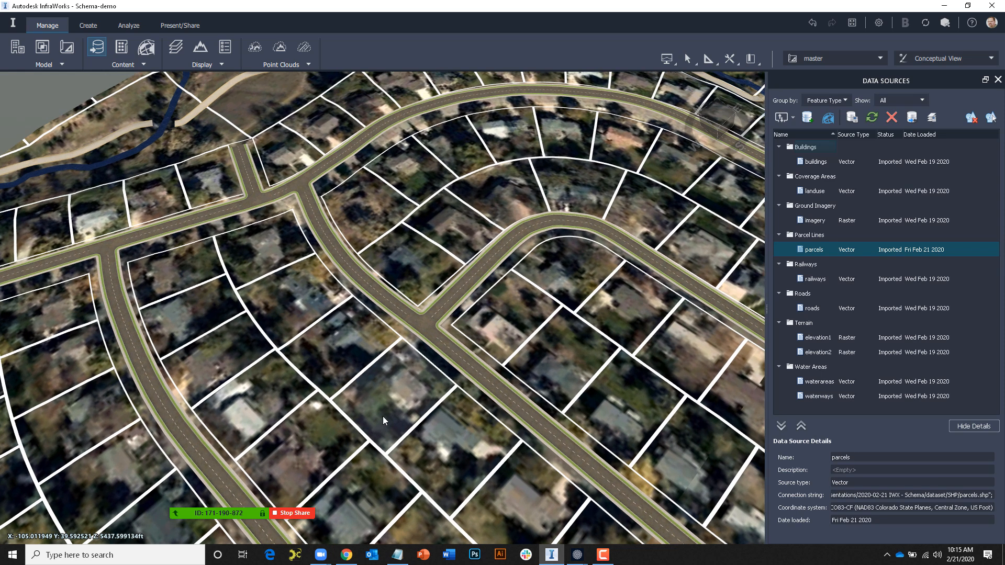
pyautogui.scroll(1, 336, 345)
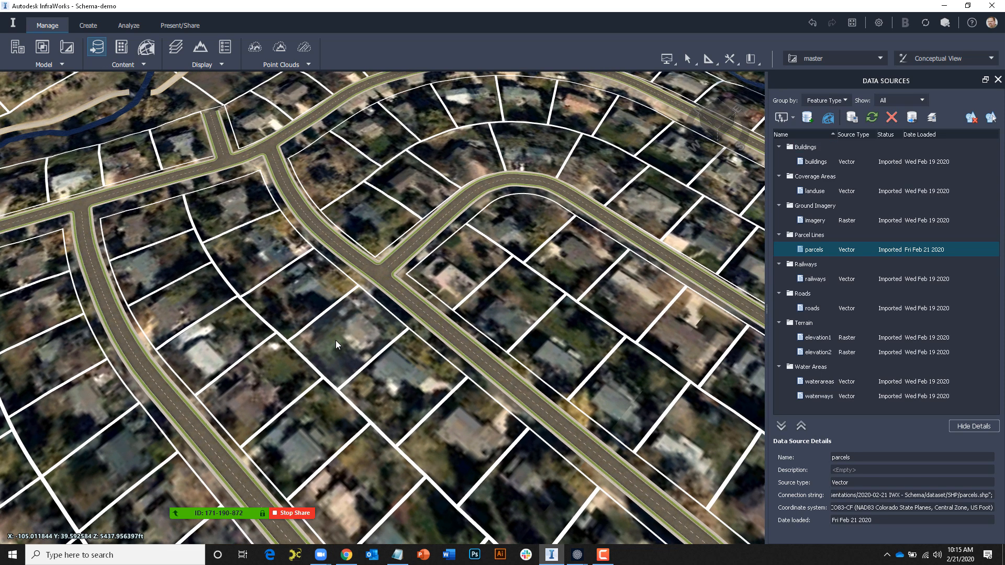
pyautogui.click(302, 288)
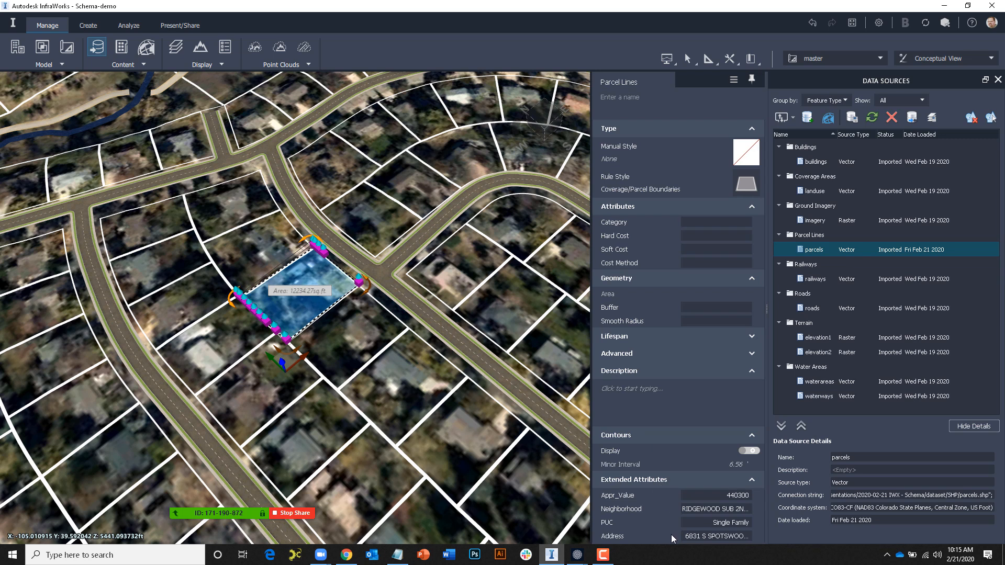
pyautogui.click(733, 509)
pyautogui.press('Tab')
pyautogui.press('Tab')
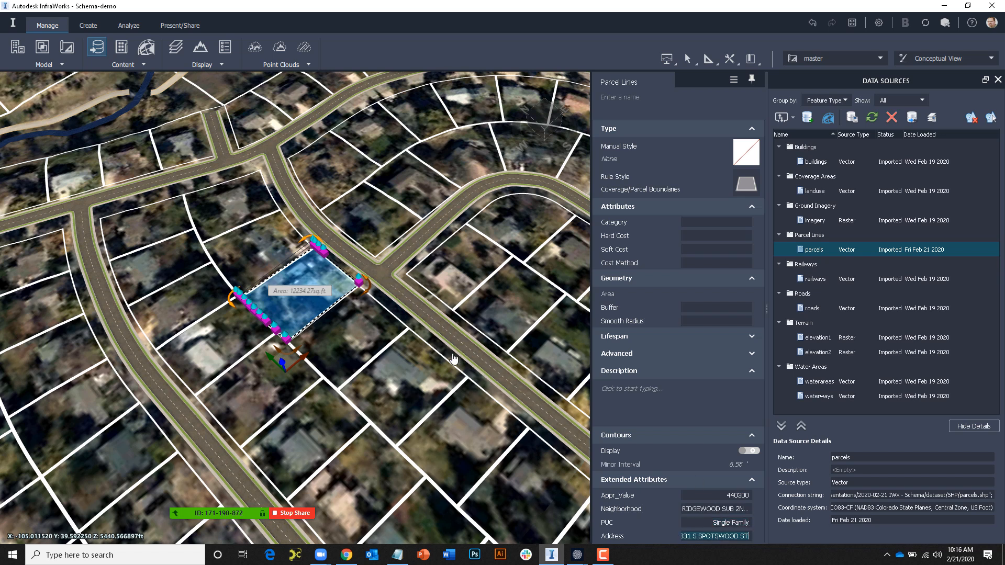
pyautogui.press('Escape')
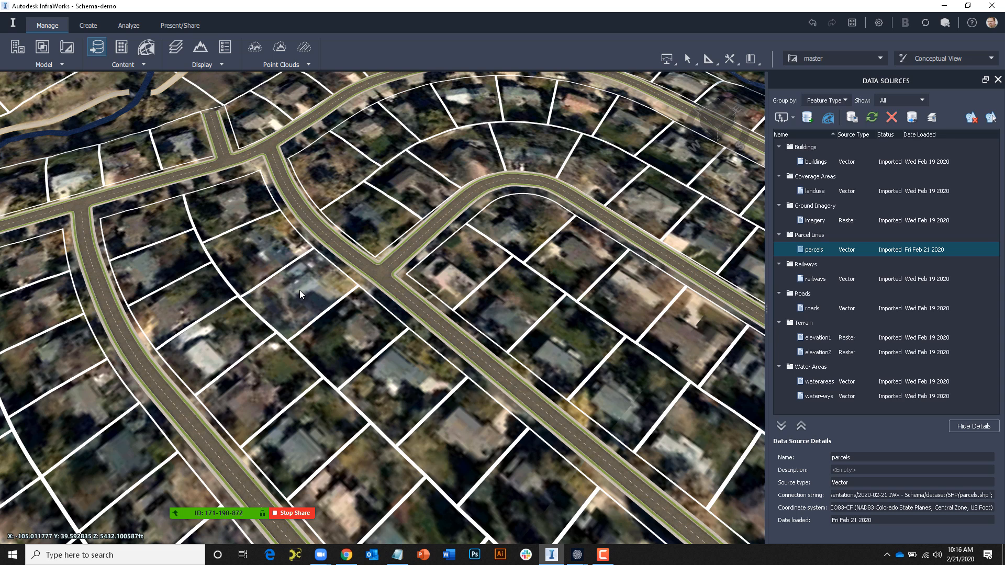
# Reopen the parcels data source configuration and try to insert the USER_Situs_Addr property into its HTML tooltip.
pyautogui.scroll(3, 272, 376)
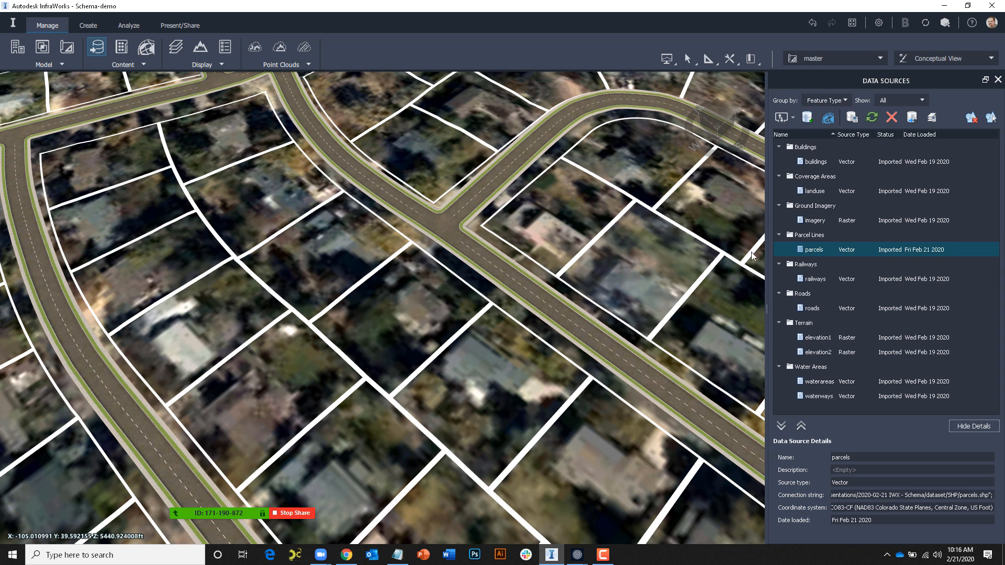
pyautogui.doubleClick(814, 250)
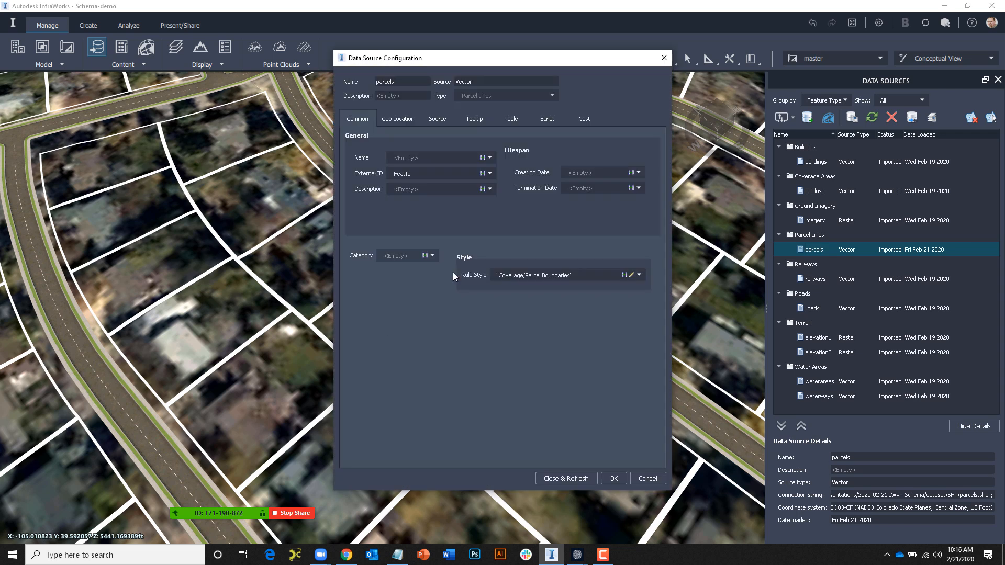
pyautogui.click(474, 118)
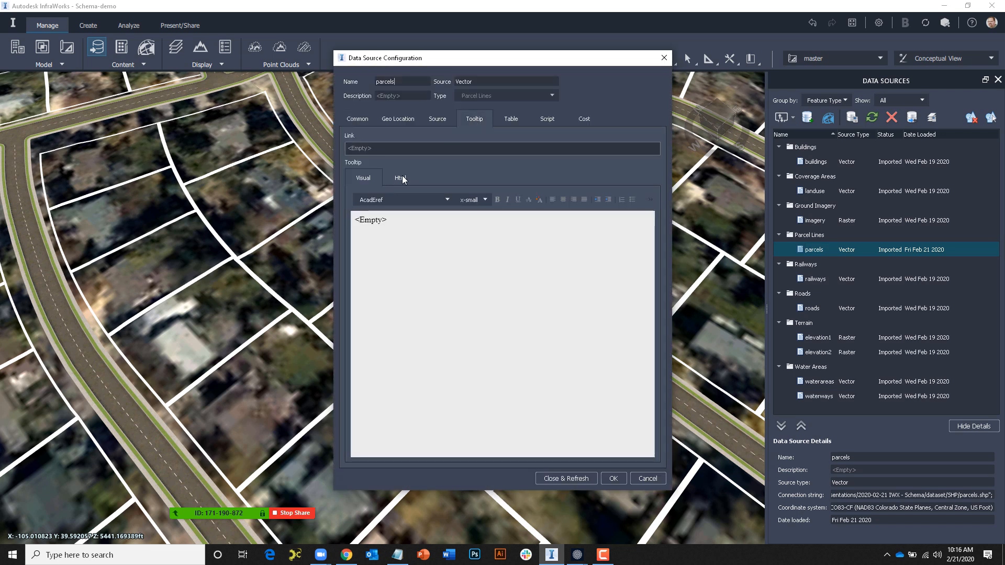
pyautogui.click(400, 177)
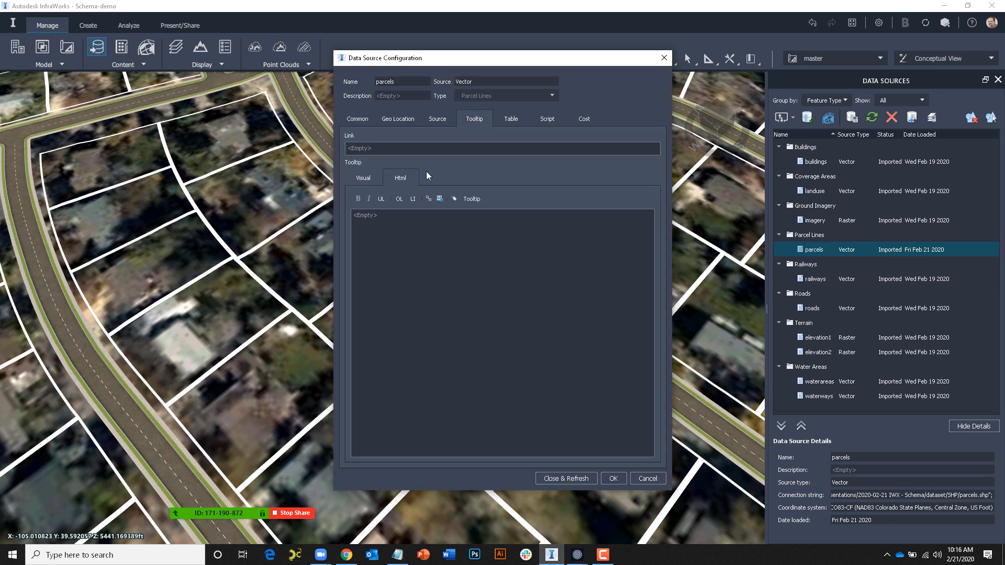
pyautogui.click(454, 199)
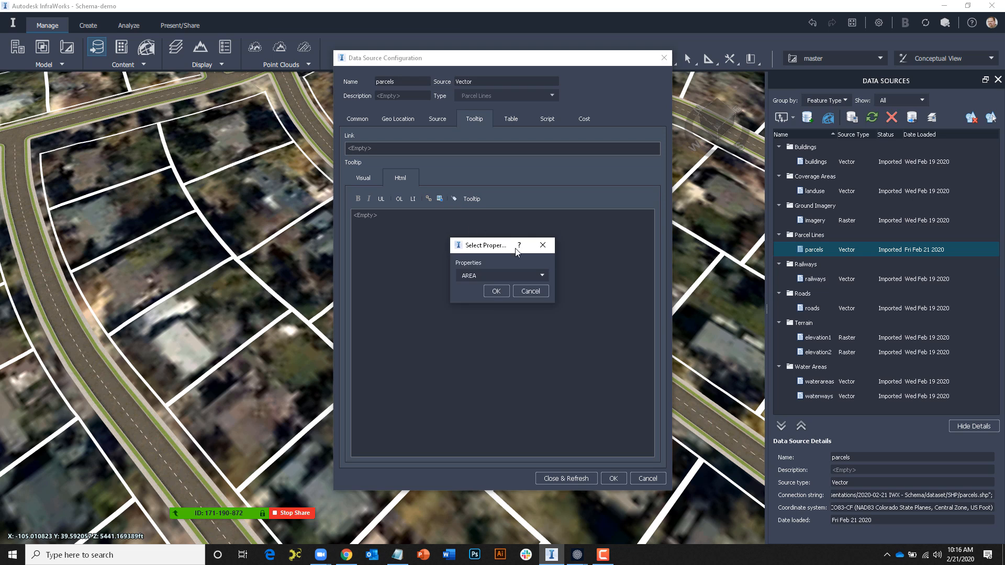
pyautogui.click(542, 276)
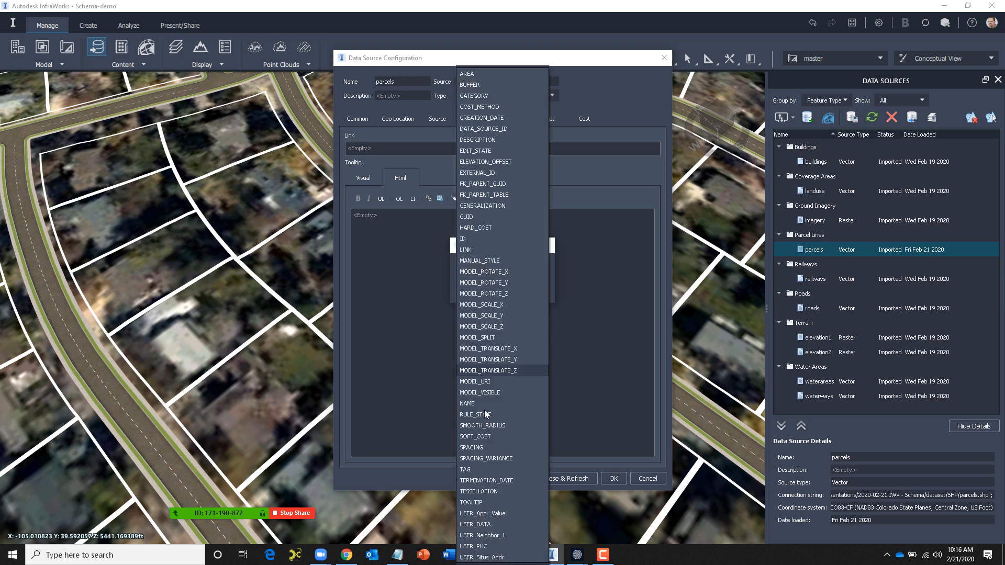
pyautogui.click(487, 558)
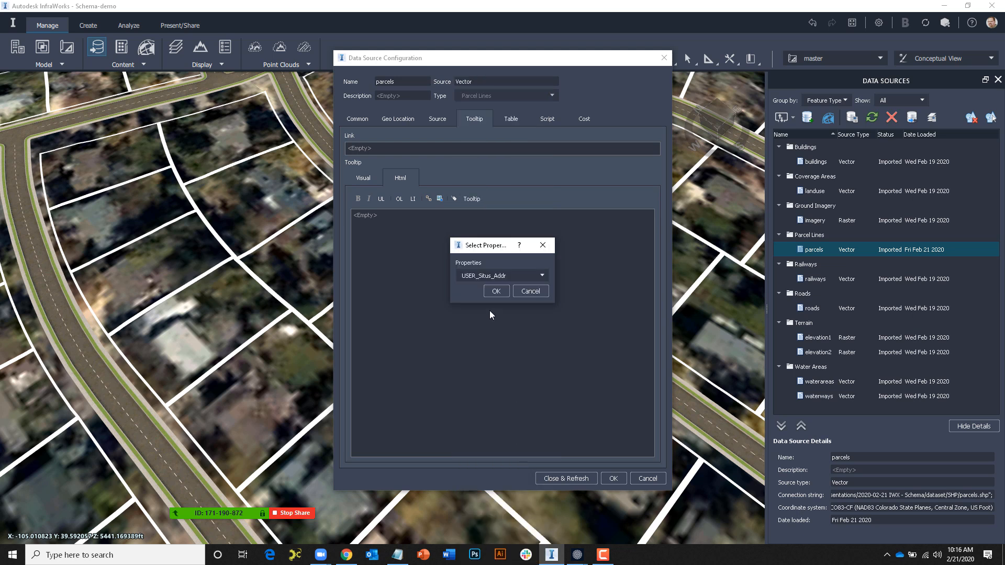
pyautogui.click(494, 291)
# Place the text cursor in the HTML tooltip's body, insert the USER_Situs_Addr property there, and close with a refresh.
pyautogui.click(467, 225)
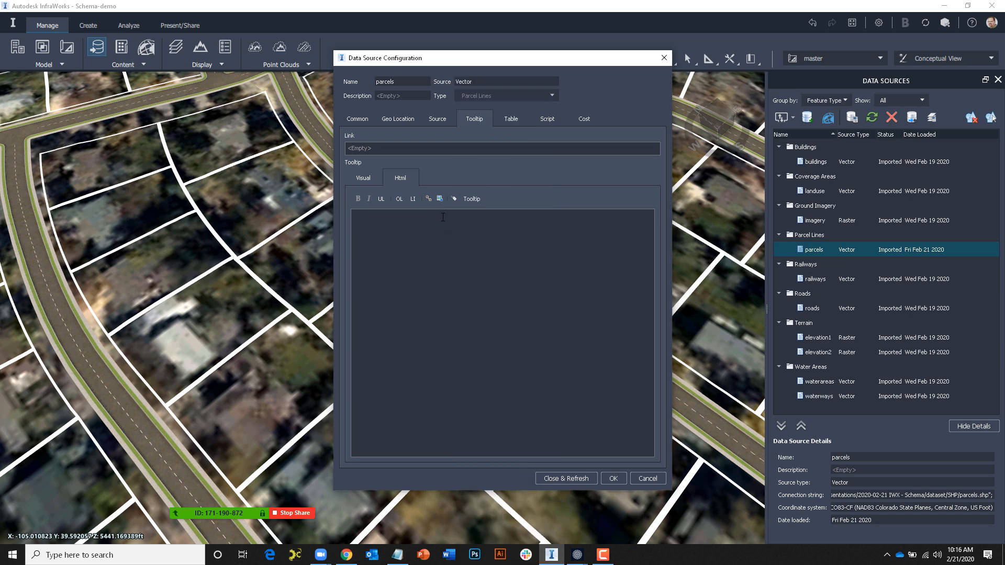
pyautogui.click(455, 198)
pyautogui.click(543, 276)
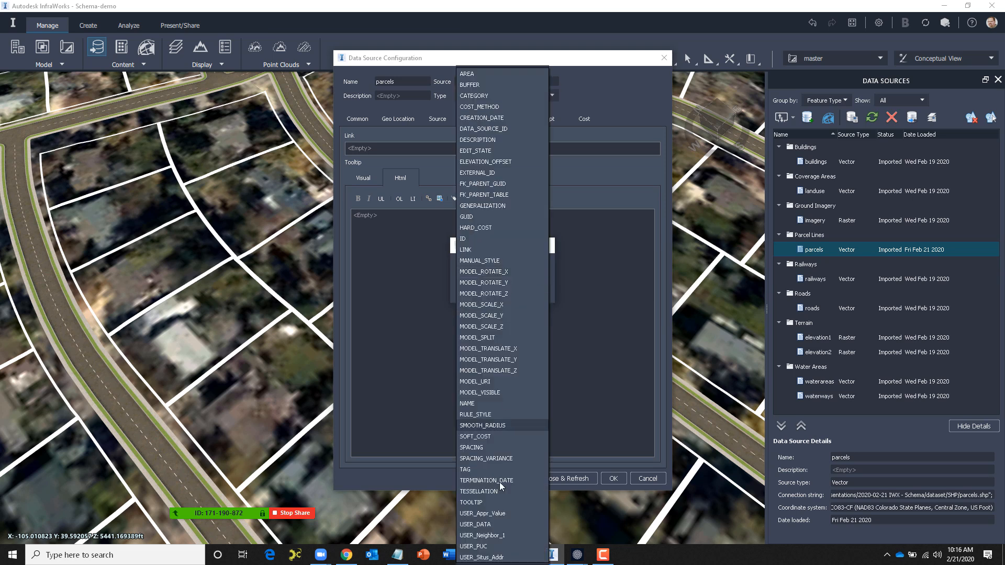
pyautogui.click(487, 558)
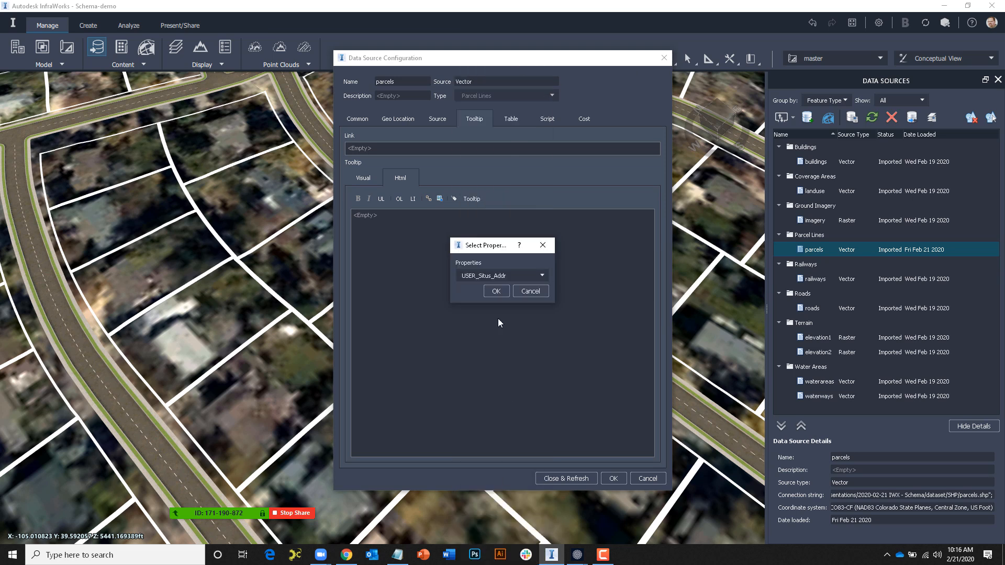
pyautogui.click(496, 291)
pyautogui.click(566, 479)
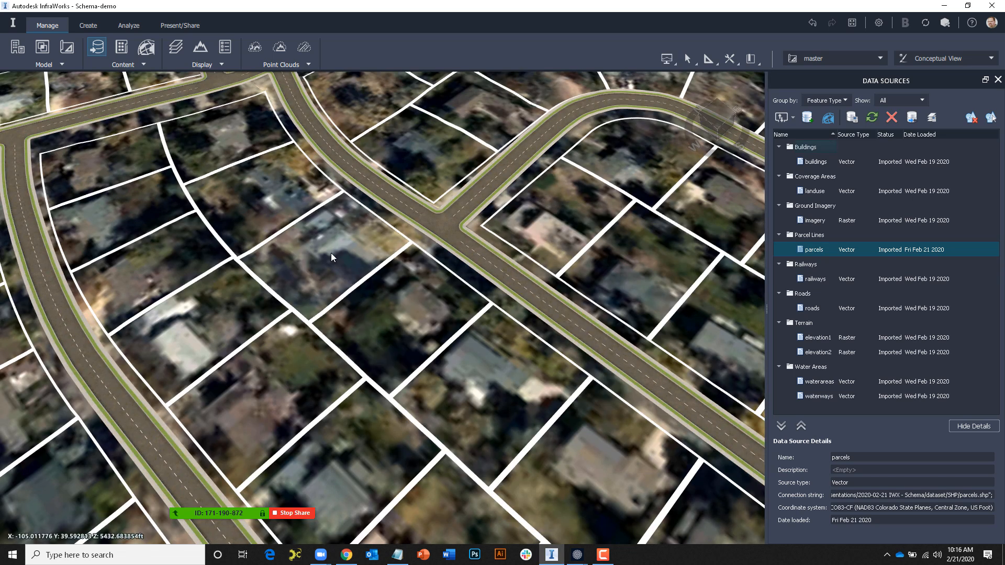
# Check the address tooltip on individual parcels and bring the whole model into view.
pyautogui.moveTo(331, 253)
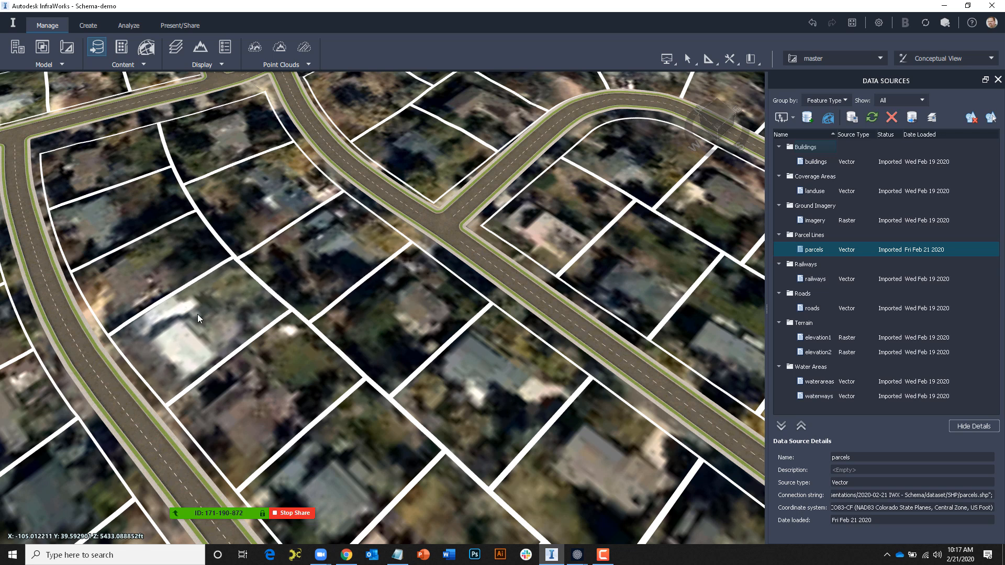
pyautogui.moveTo(198, 315)
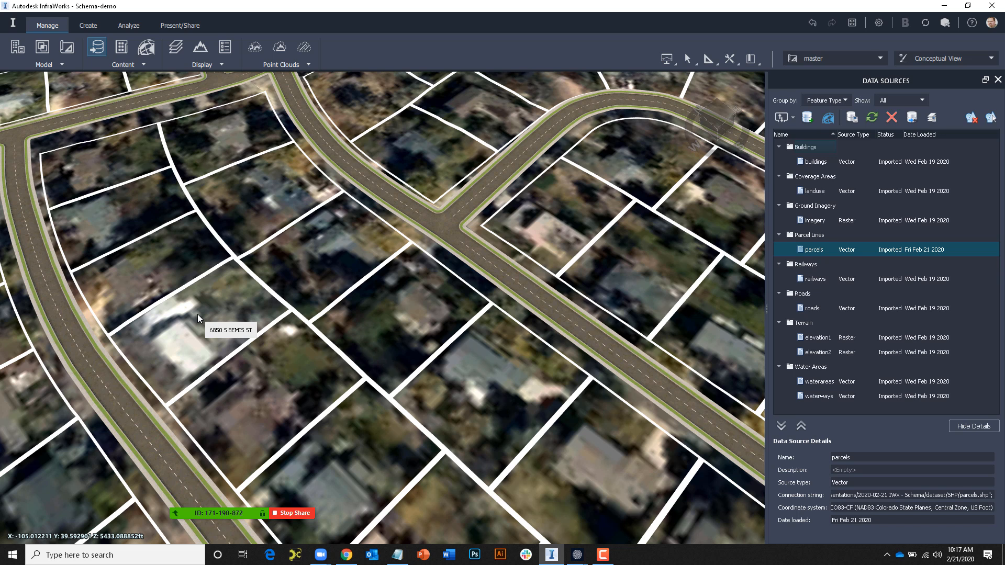
pyautogui.scroll(-3, 430, 285)
pyautogui.scroll(-5, 432, 286)
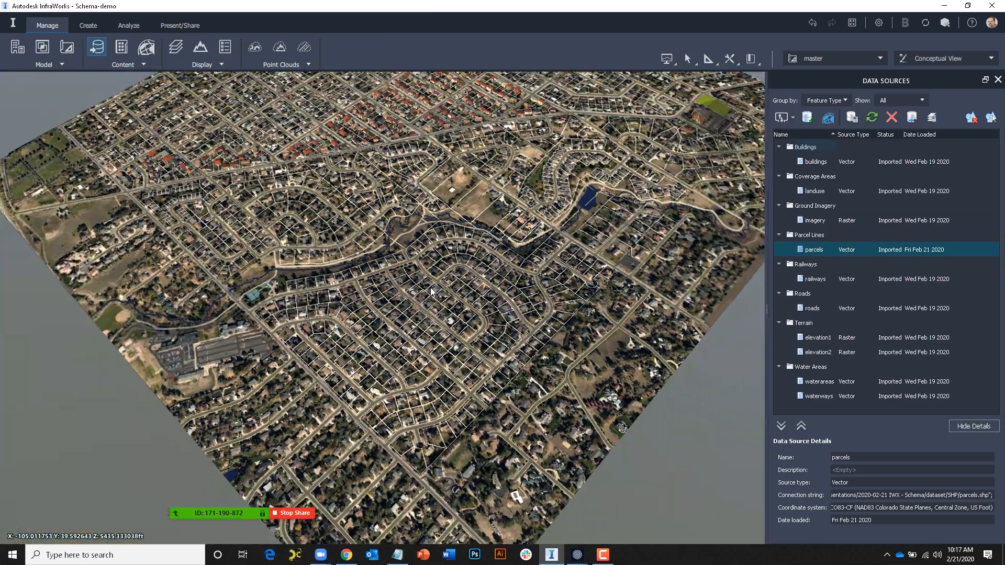
pyautogui.moveTo(430, 288); pyautogui.dragTo(424, 358, button='middle')
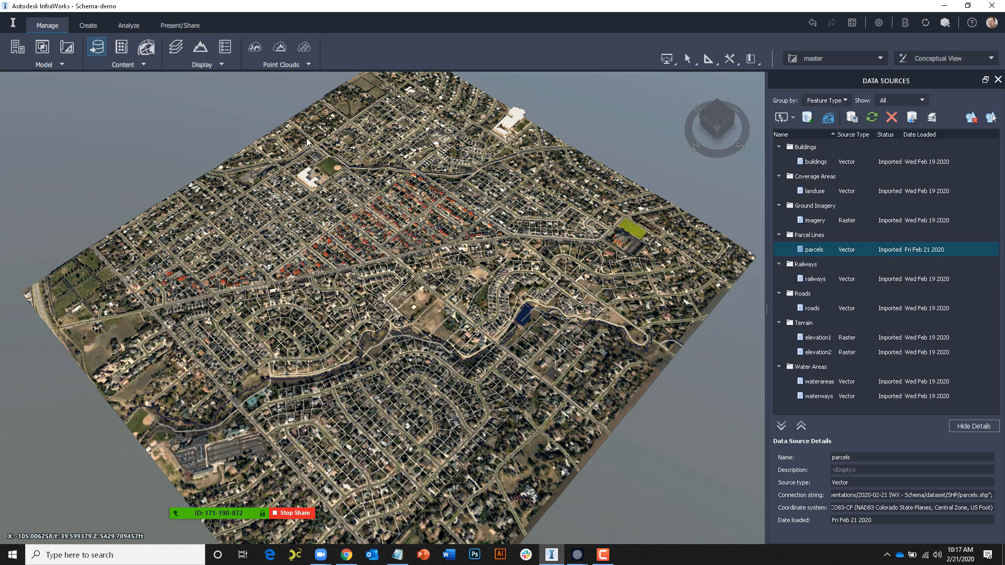
# Start a new feature theme named "Lot Classifications" for the Parcel Lines feature class.
pyautogui.click(226, 47)
pyautogui.click(788, 131)
pyautogui.click(532, 179)
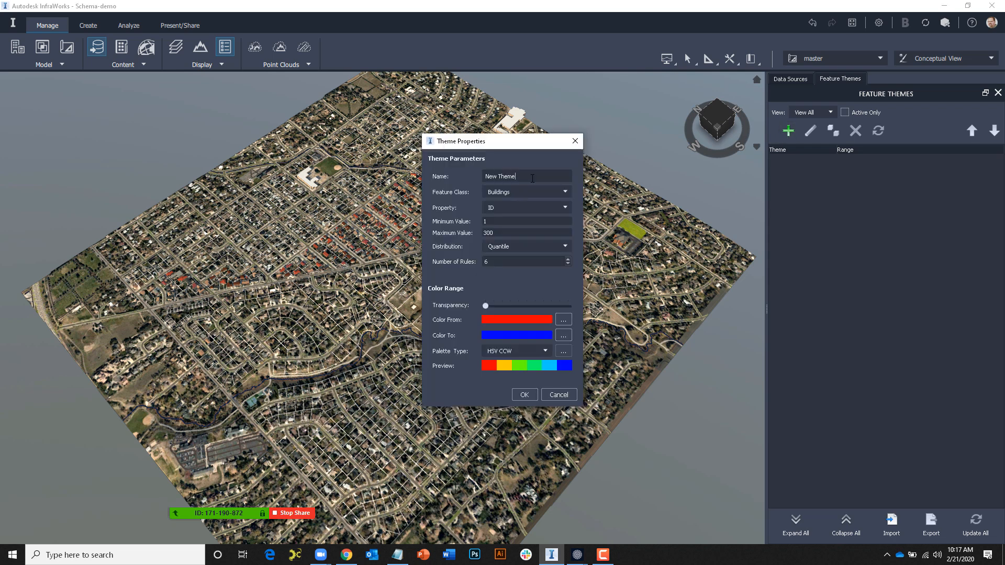
pyautogui.tripleClick(500, 177)
pyautogui.write('Lot Classifications')
pyautogui.click(566, 192)
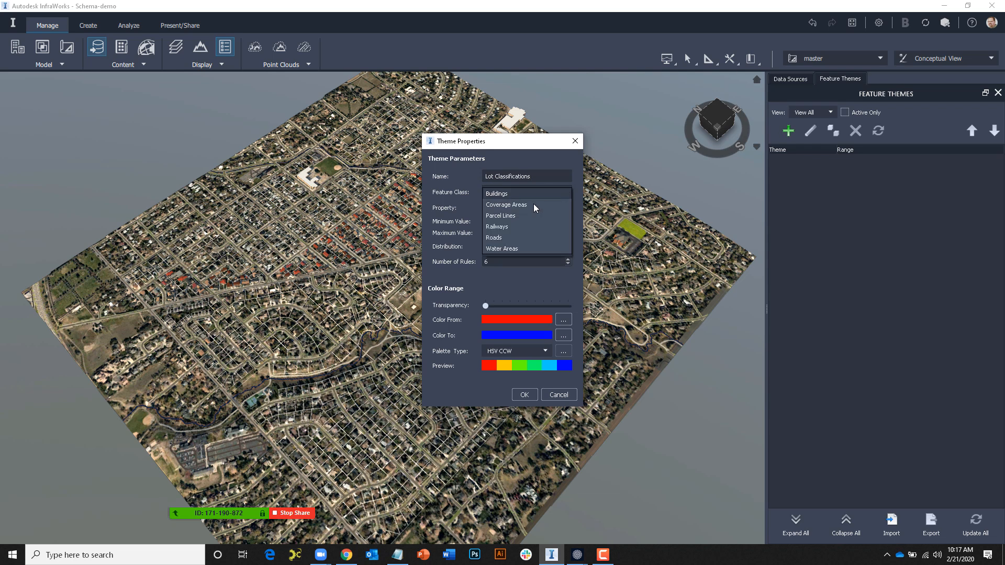
pyautogui.click(514, 216)
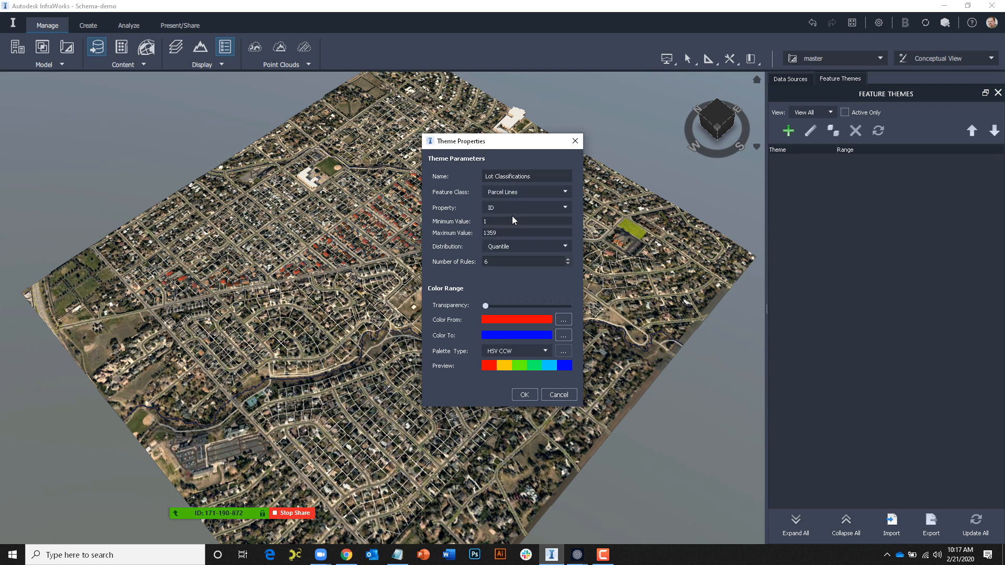
# Base the theme on the PUC property with Individual Values distribution, keep the default color range, and create it.
pyautogui.click(567, 207)
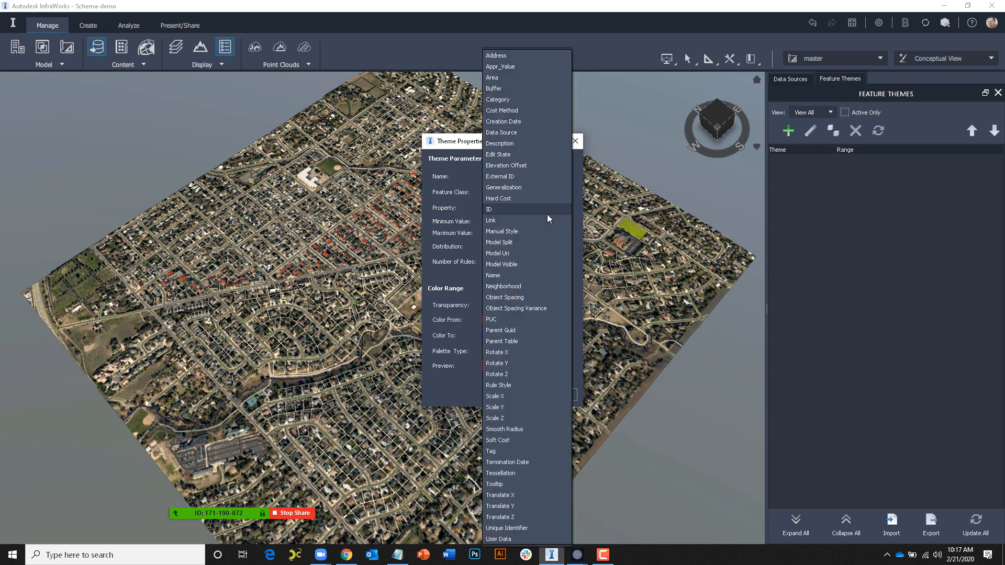
pyautogui.click(496, 319)
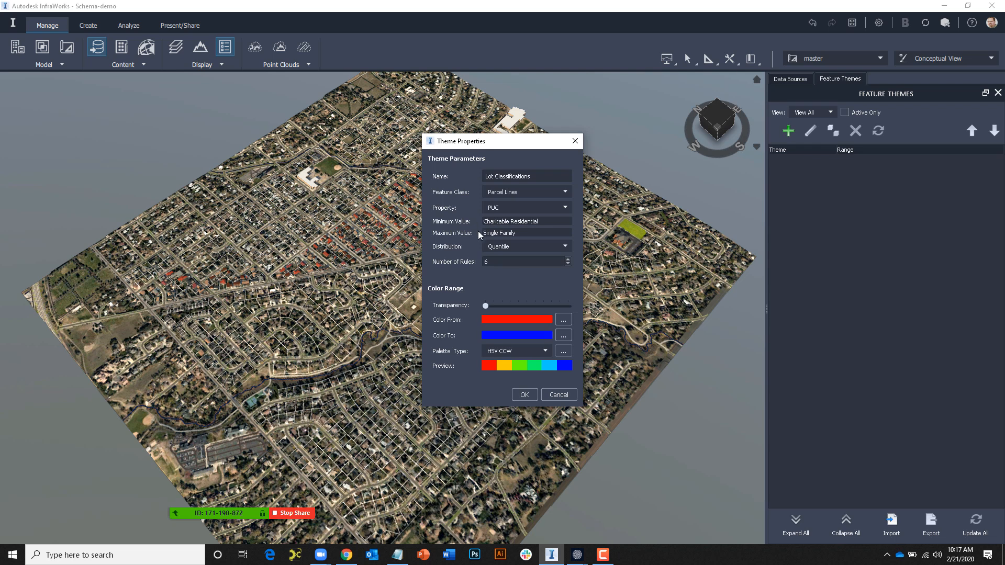
pyautogui.click(523, 247)
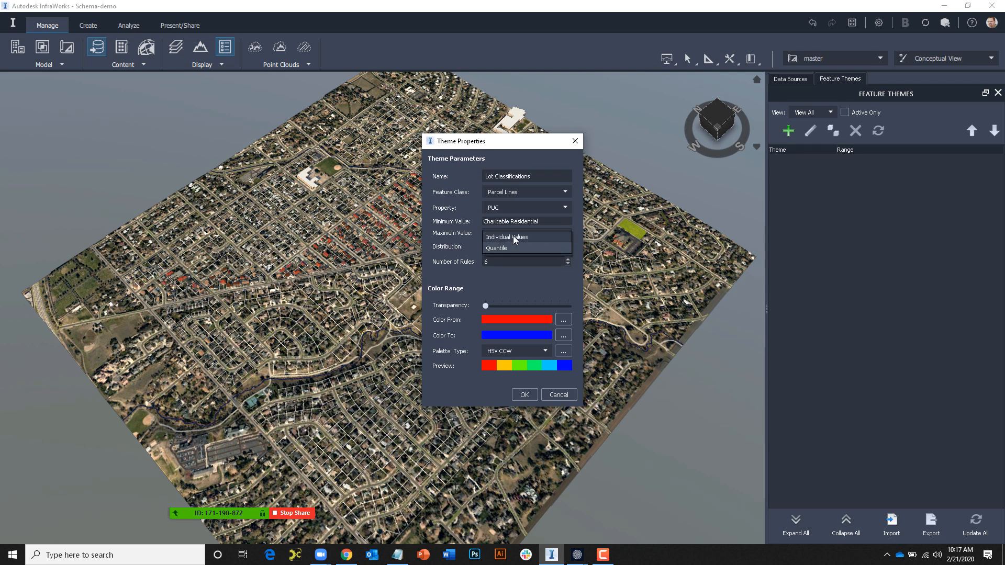
pyautogui.click(513, 237)
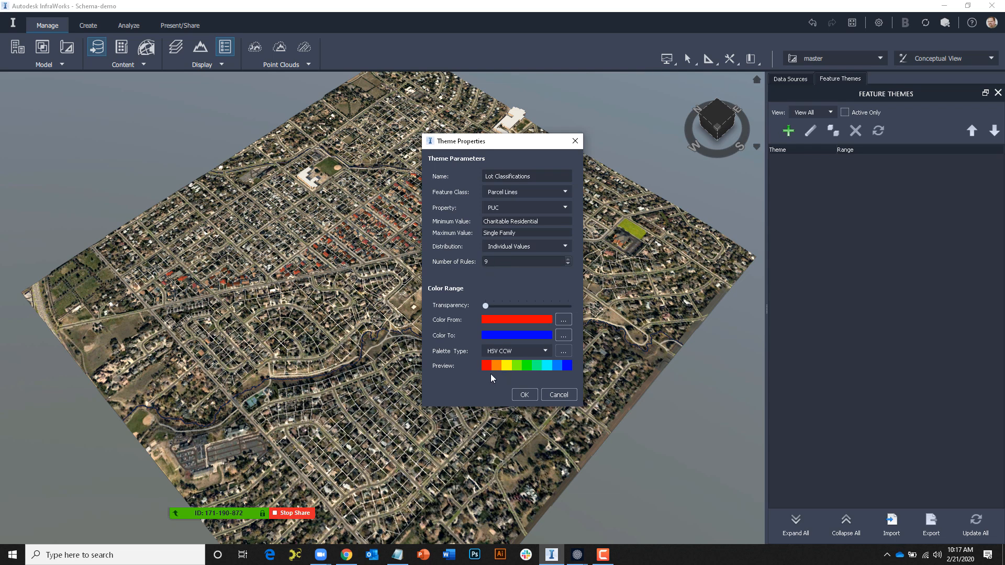
pyautogui.click(526, 396)
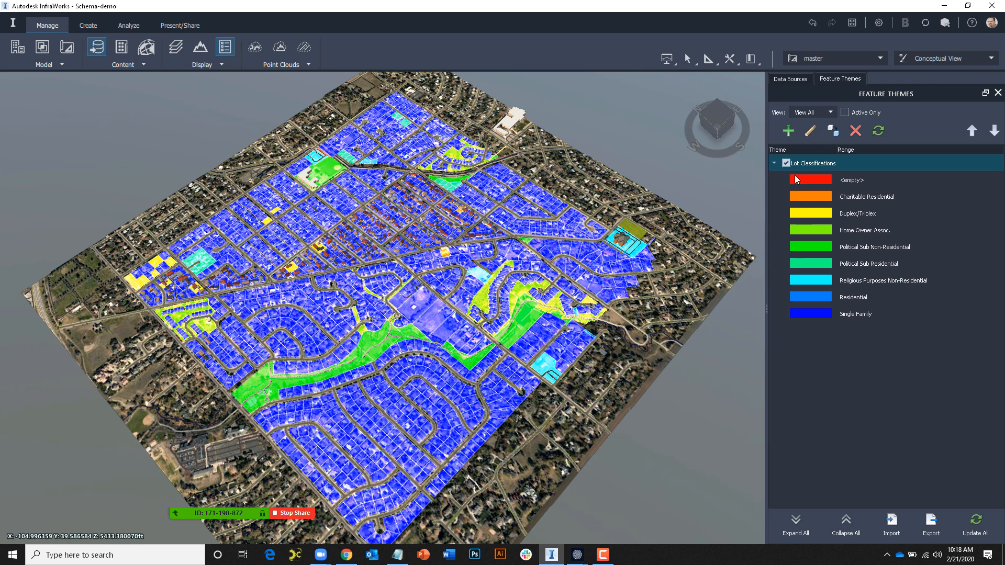
# Inspect the extended attributes of a parcel themed as Religious Purposes Non-Residential, and clear the selection.
pyautogui.scroll(5, 590, 366)
pyautogui.scroll(5, 518, 366)
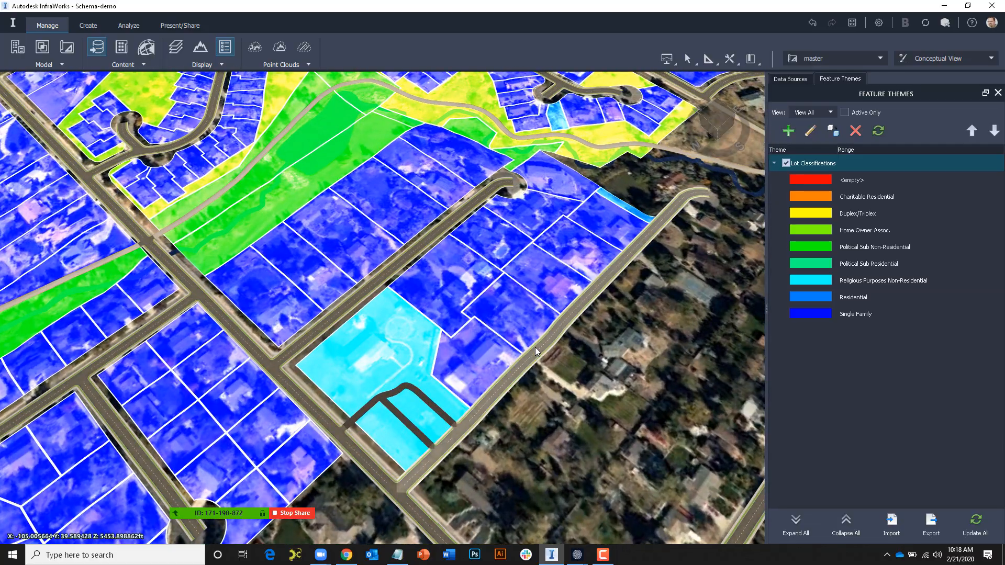
pyautogui.click(376, 353)
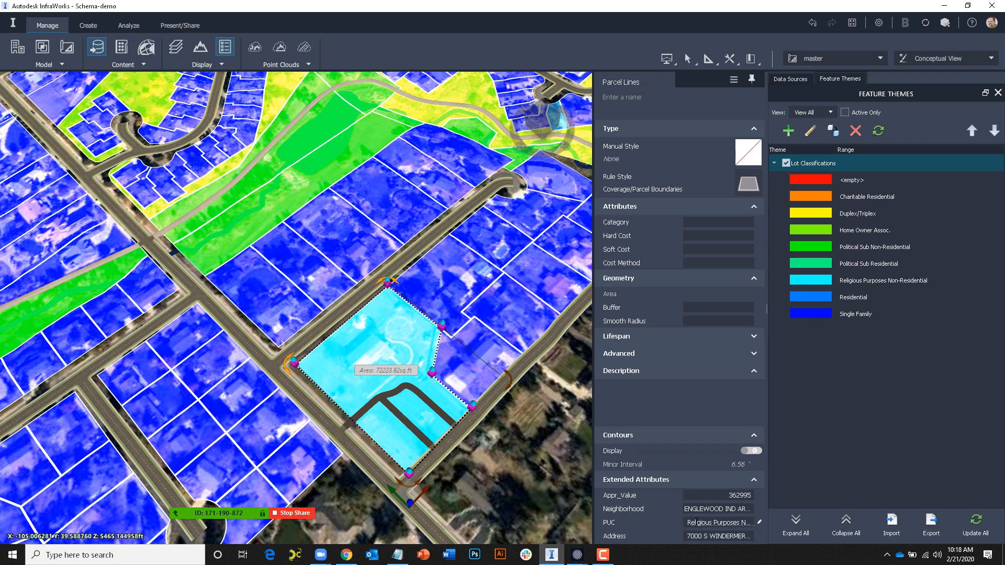
pyautogui.scroll(-5, 369, 383)
pyautogui.press('Escape')
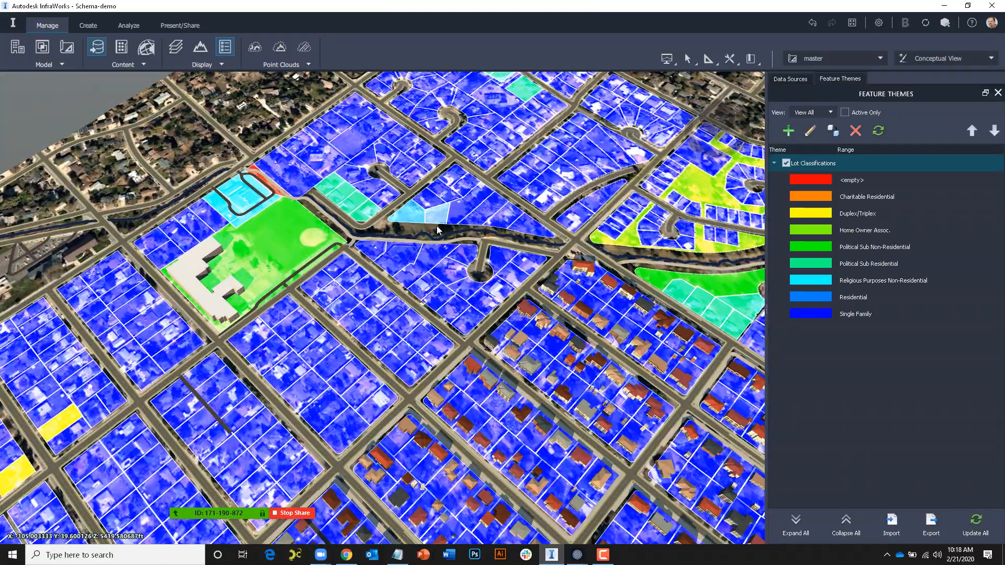
# Inspect the extended attributes of the narrow parcel themed as <empty>, clear the selection, and return to the whole model.
pyautogui.scroll(5, 289, 300)
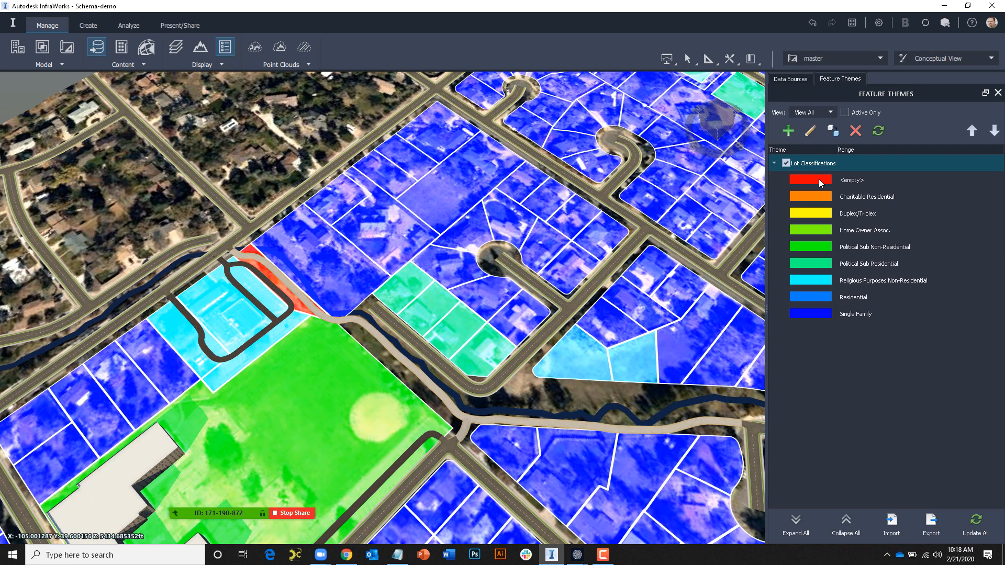
pyautogui.click(280, 290)
pyautogui.scroll(5, 280, 289)
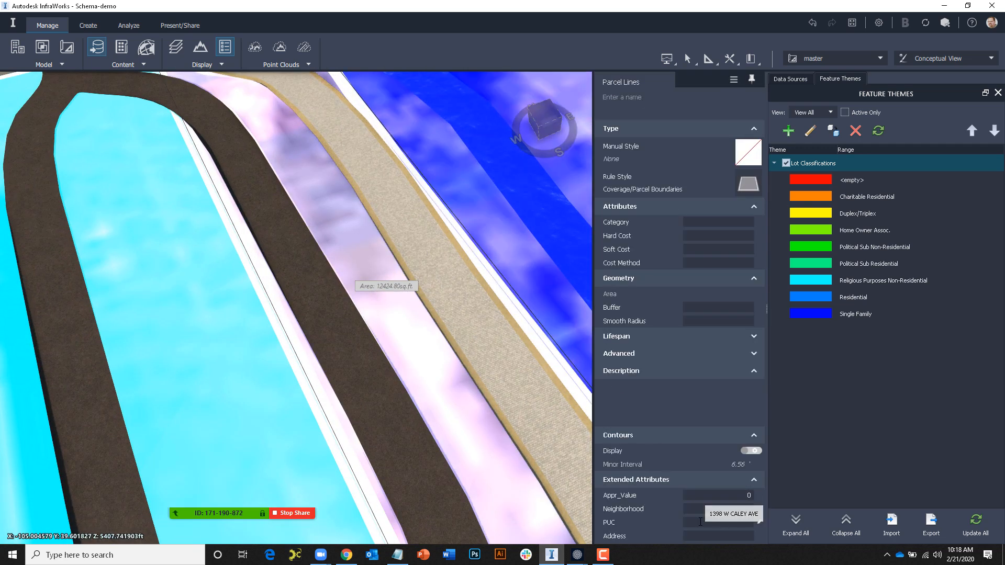
pyautogui.press('Escape')
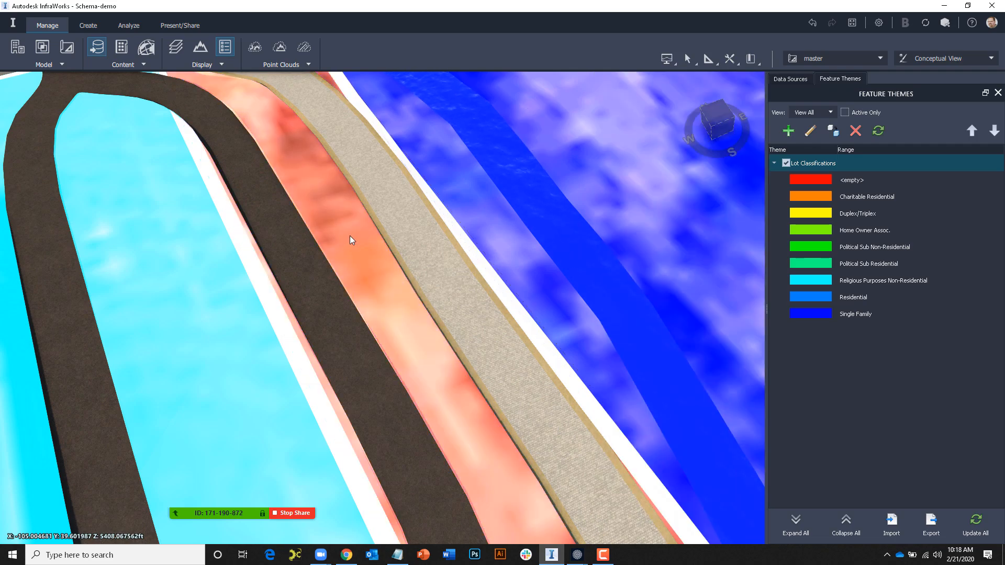
pyautogui.scroll(-5, 350, 235)
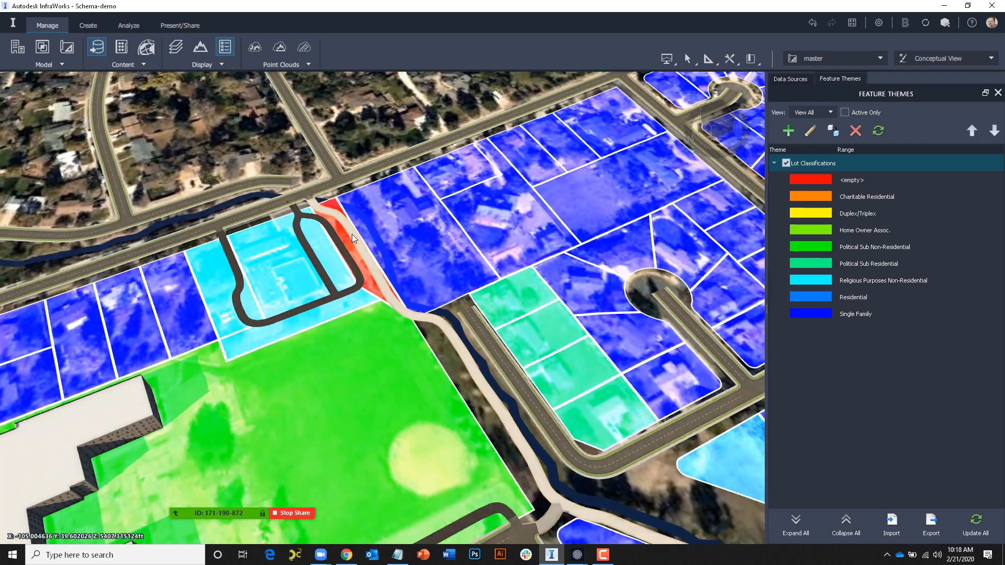
pyautogui.scroll(-8, 352, 235)
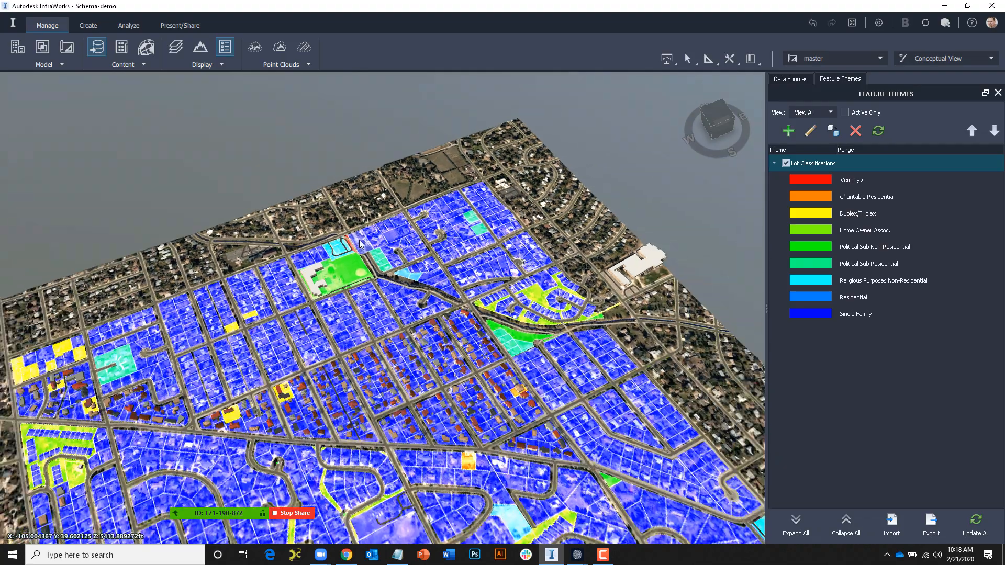
pyautogui.scroll(-8, 359, 244)
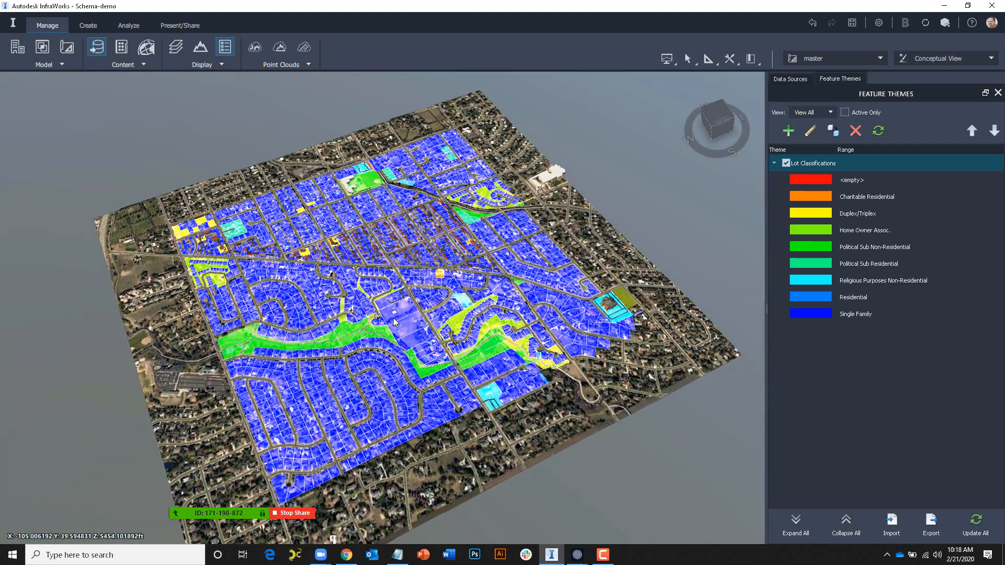
pyautogui.moveTo(394, 319); pyautogui.dragTo(424, 324)
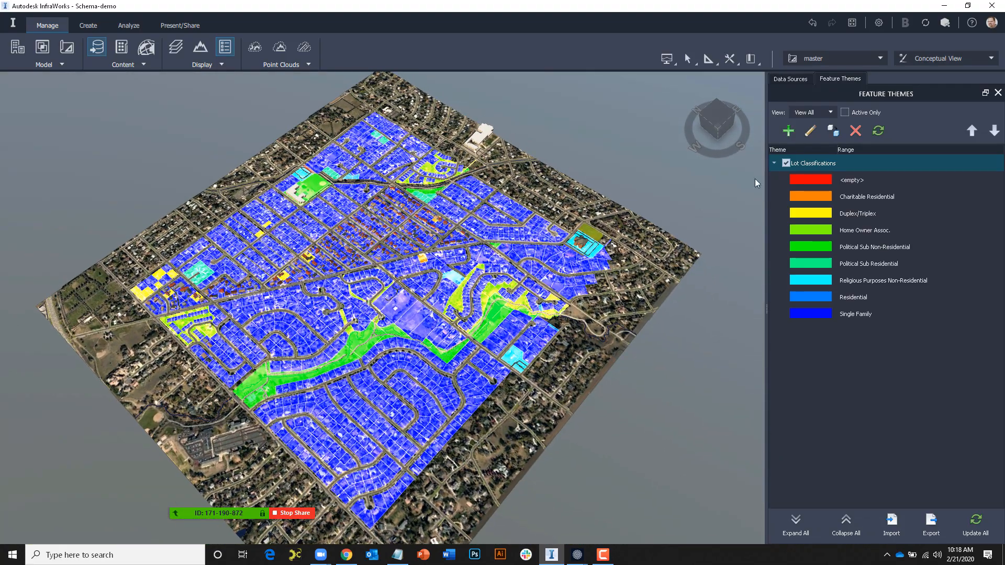
# Turn off the Lot Classifications theme, check the neighborhood attribute of a parcel at the model's near corner, and clear the selection.
pyautogui.click(785, 164)
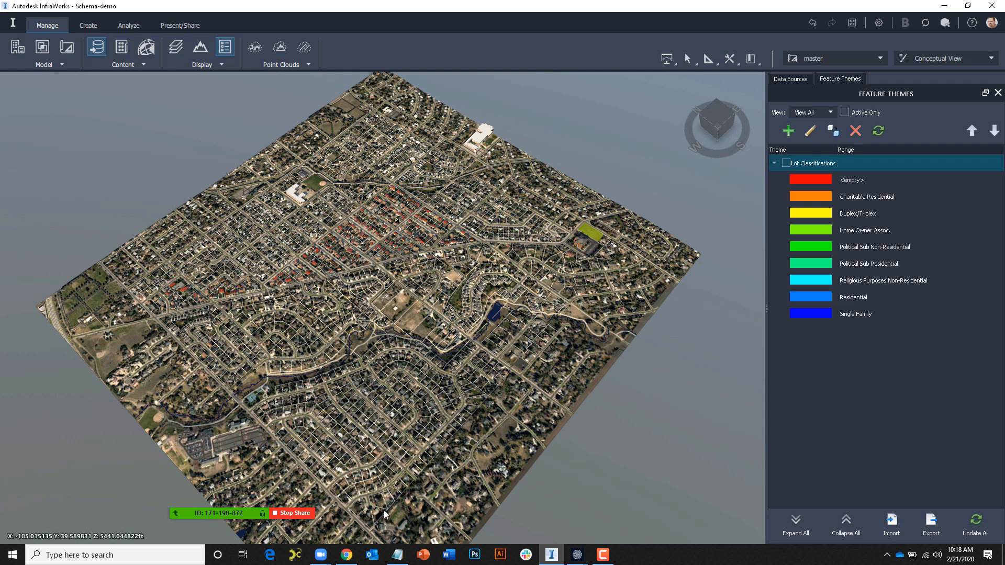
pyautogui.scroll(3, 361, 530)
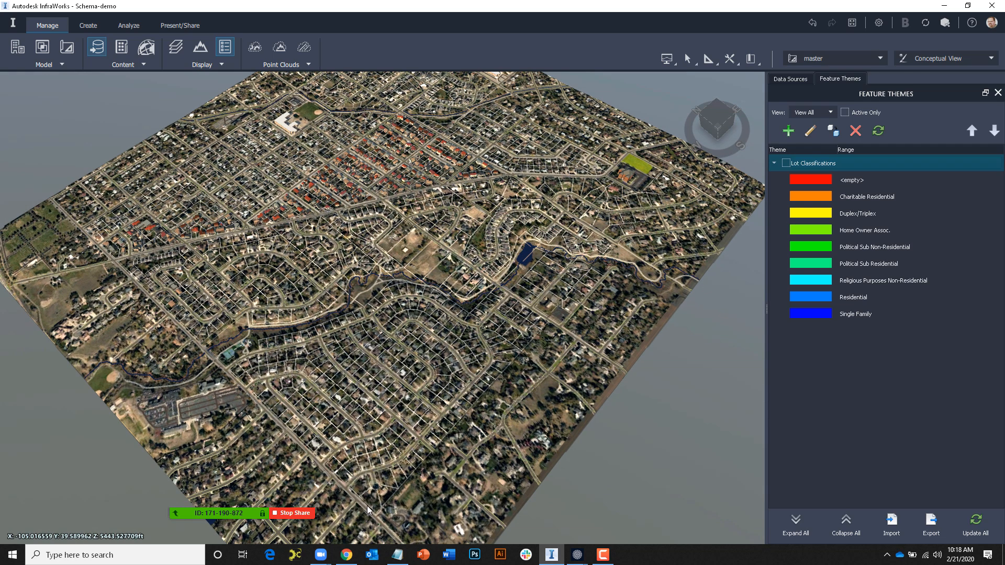
pyautogui.click(373, 500)
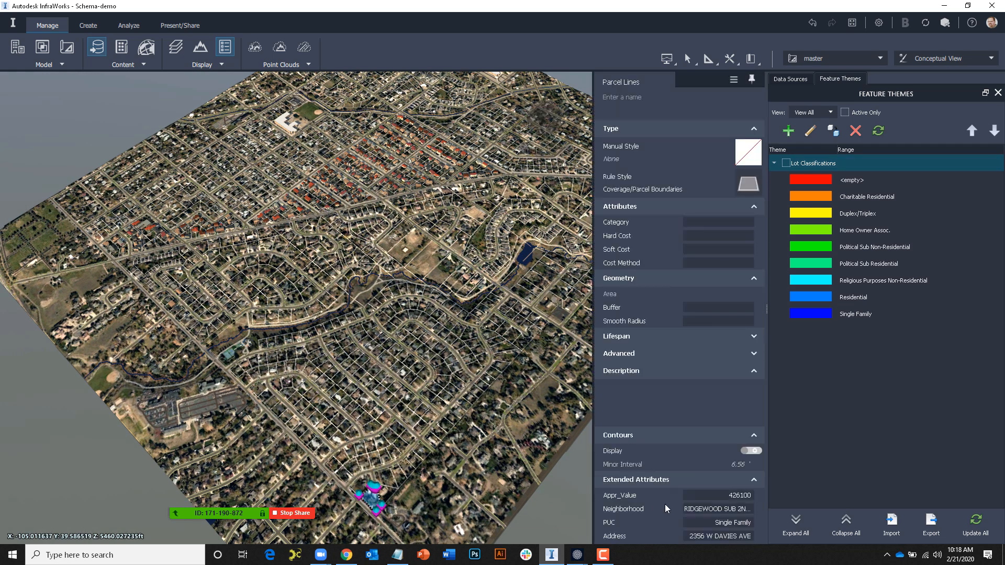
pyautogui.click(693, 510)
pyautogui.press('Escape')
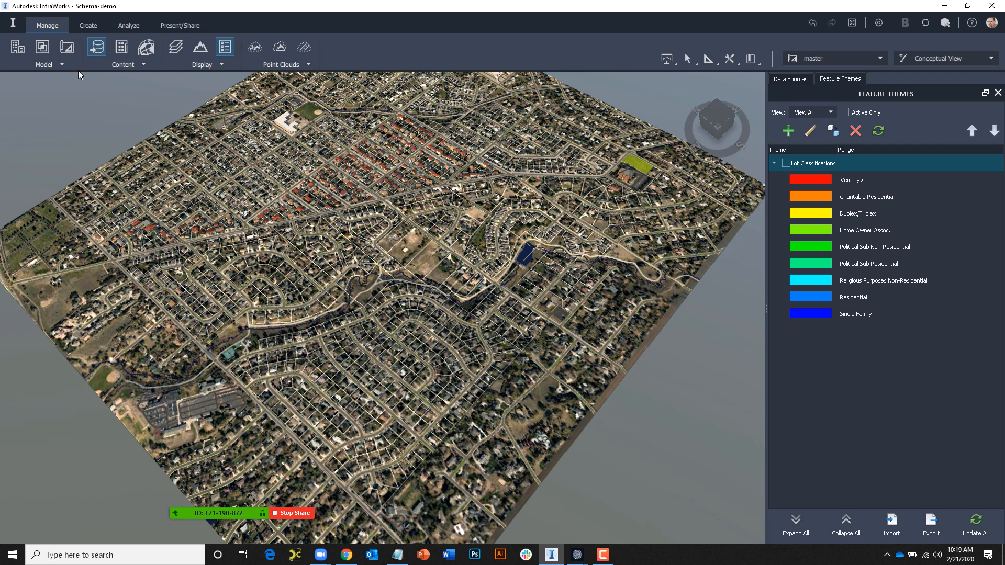
# Open the Model Explorer, lock the Parcel Lines surface layer, check its parcels in the model, and unlock the layer.
pyautogui.click(43, 47)
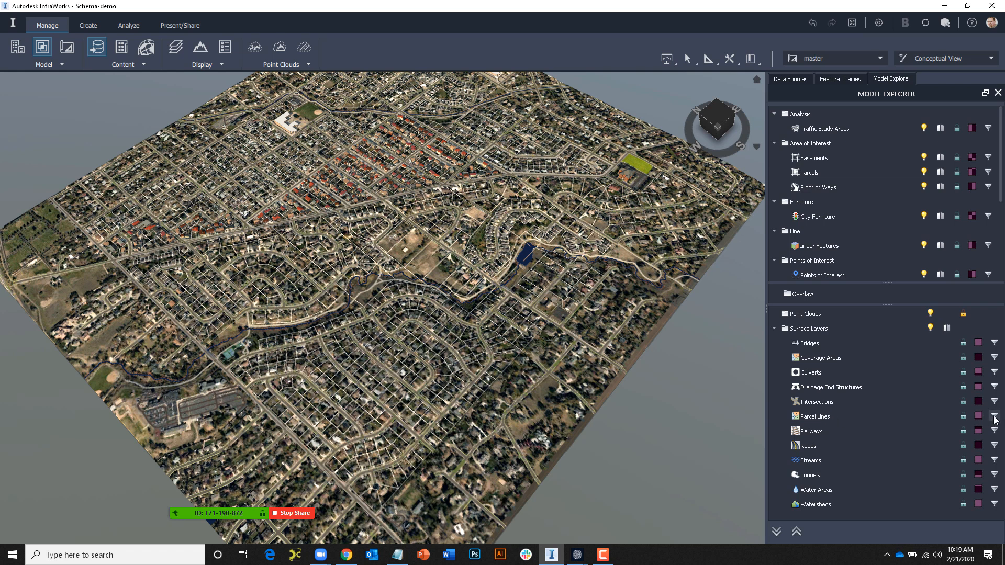
pyautogui.click(963, 416)
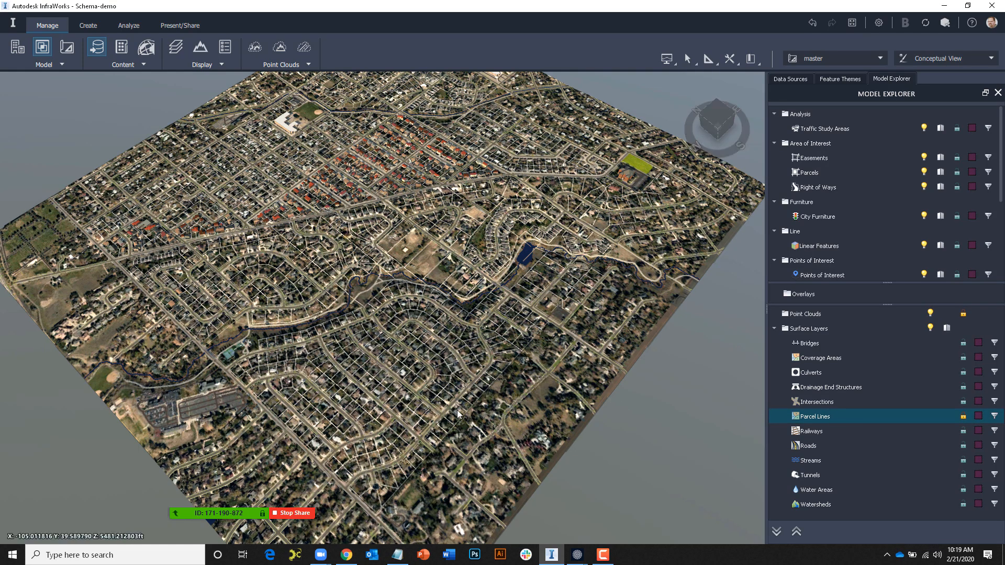
pyautogui.scroll(5, 456, 403)
pyautogui.scroll(2, 456, 404)
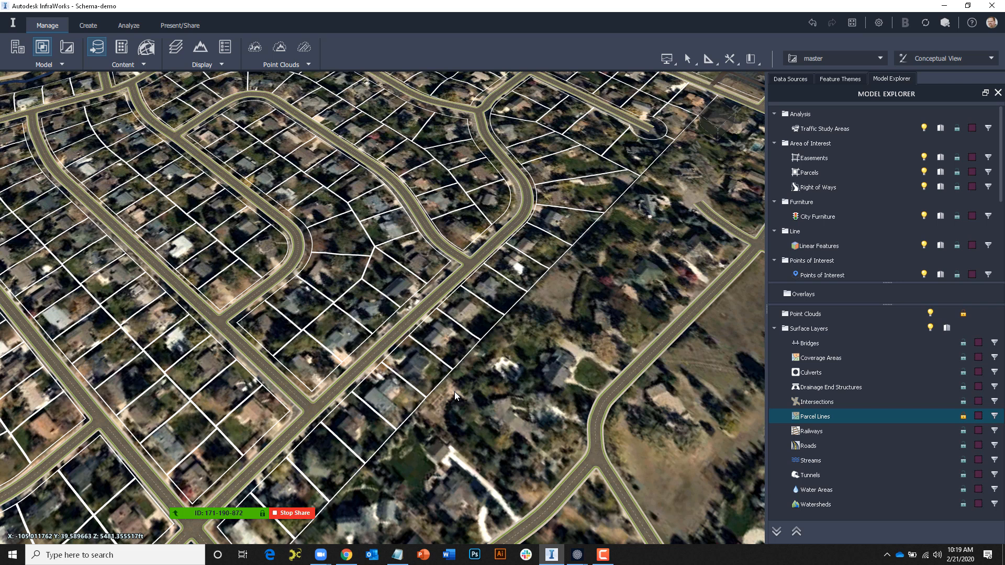
pyautogui.scroll(2, 441, 400)
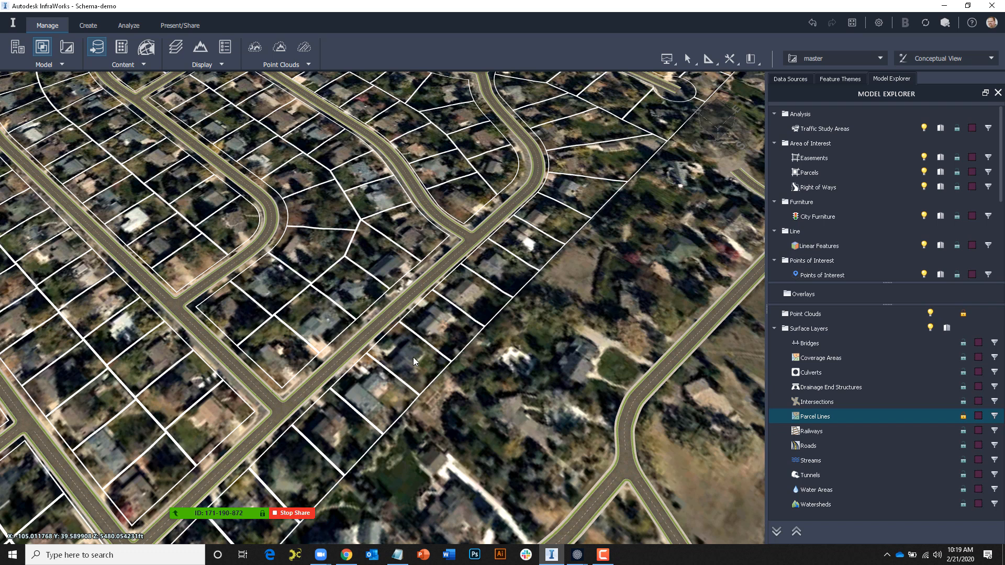
pyautogui.moveTo(413, 357)
pyautogui.scroll(-10, 605, 427)
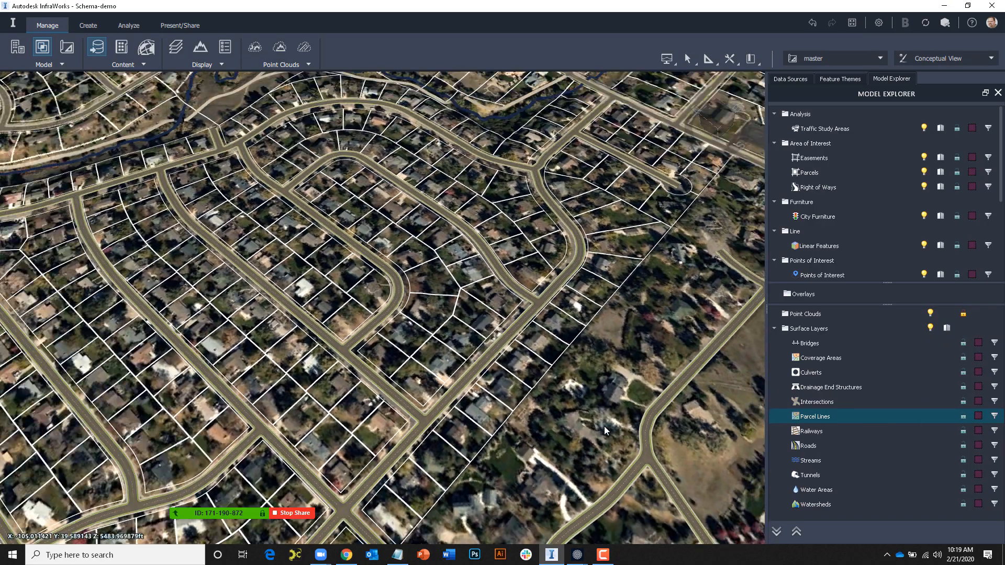
# Highlight all Parcel Lines features across the whole model, and clear the highlighting.
pyautogui.scroll(-10, 605, 428)
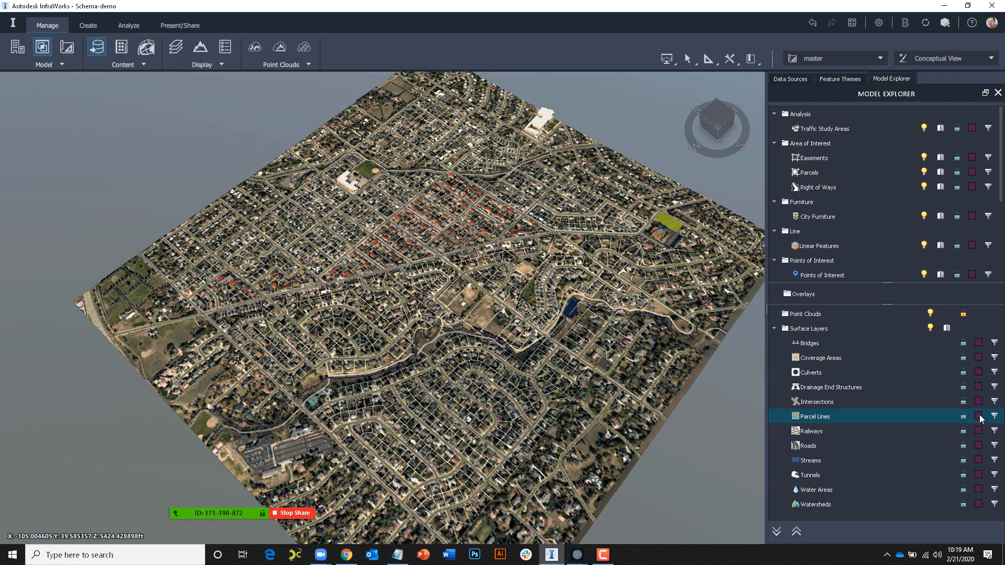
pyautogui.click(978, 417)
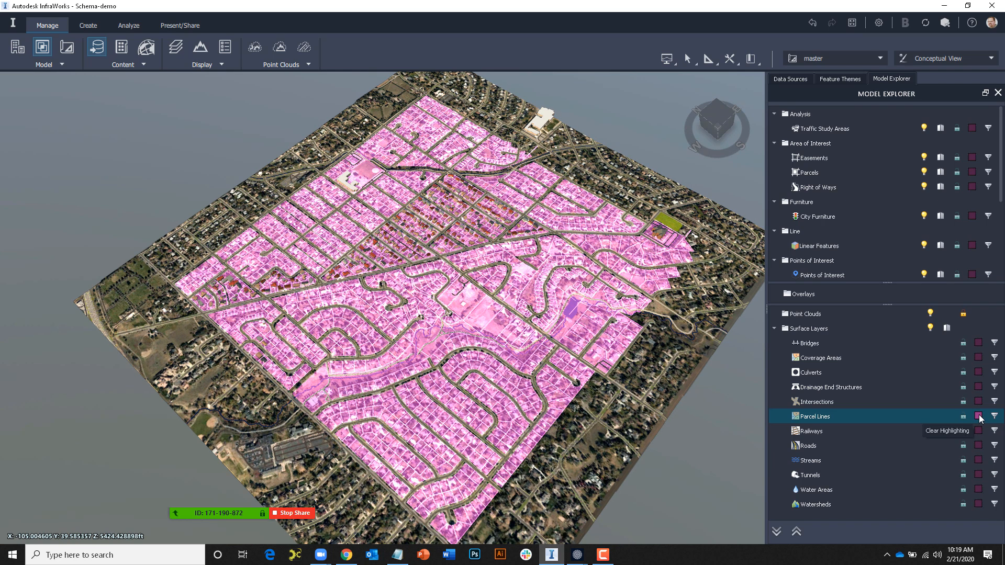
pyautogui.click(979, 417)
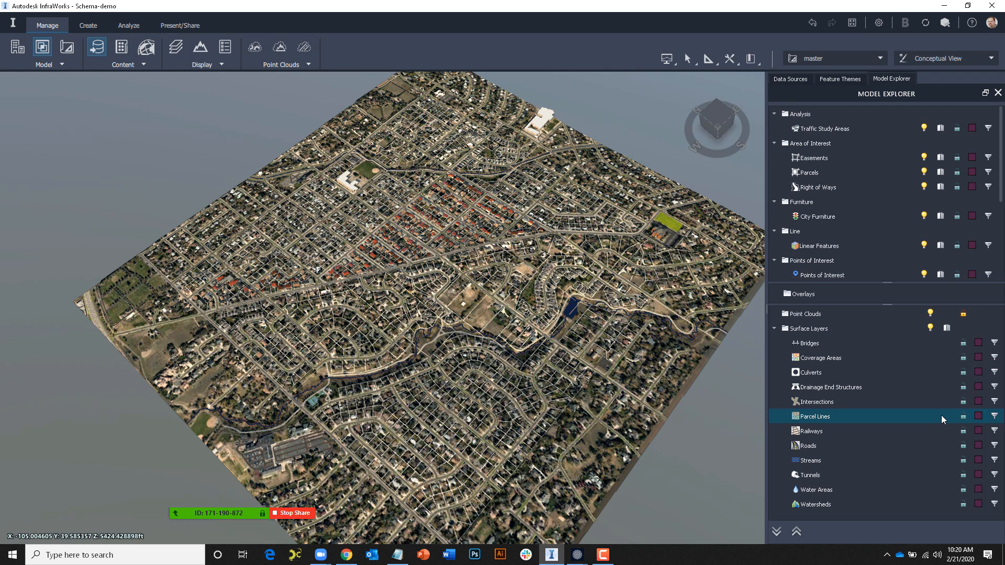
# Start a new subset of Parcel Lines and begin its expression with the extended attribute "USER_Neighbor_1 =".
pyautogui.click(995, 417)
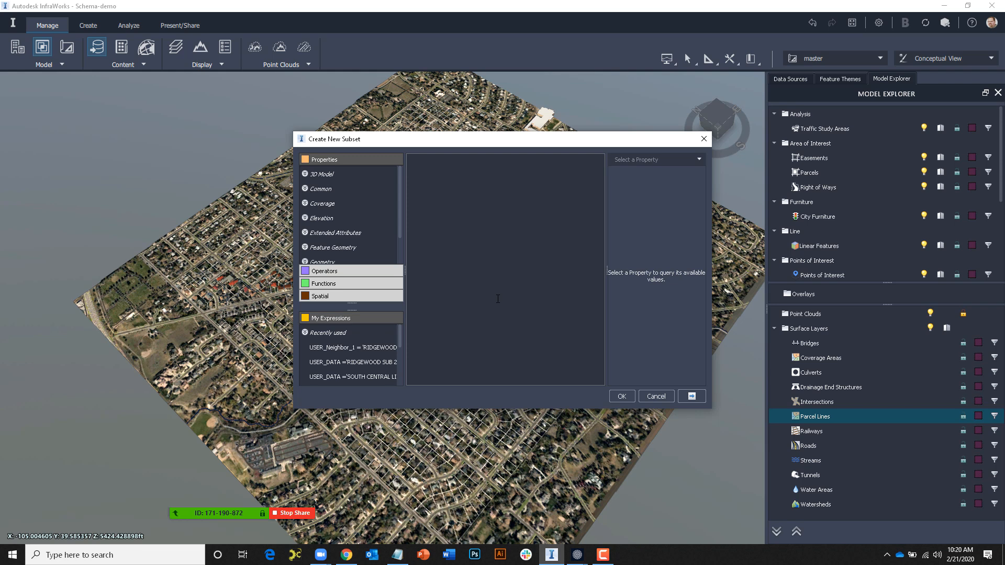
pyautogui.click(320, 234)
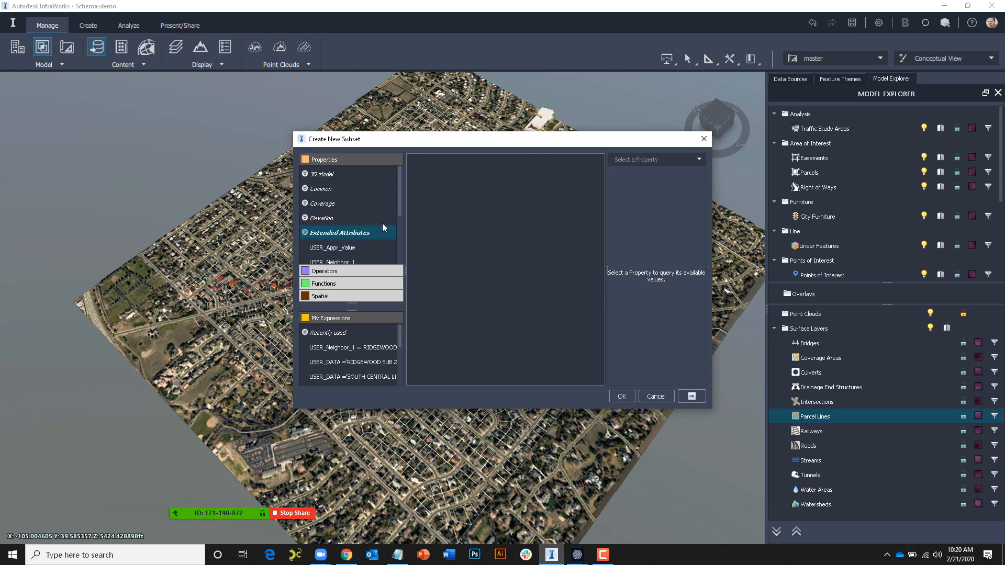
pyautogui.moveTo(401, 207); pyautogui.dragTo(407, 232)
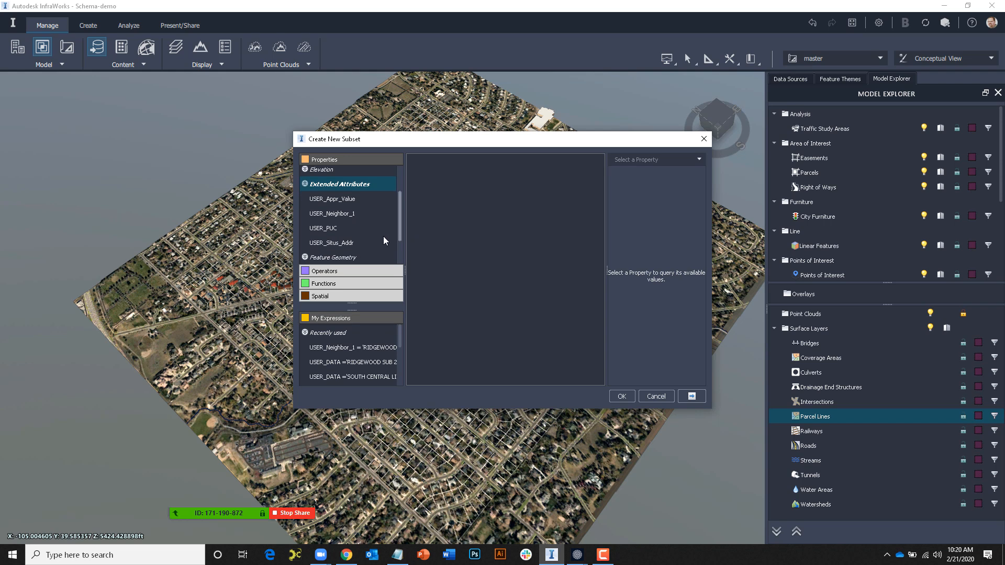
pyautogui.doubleClick(339, 215)
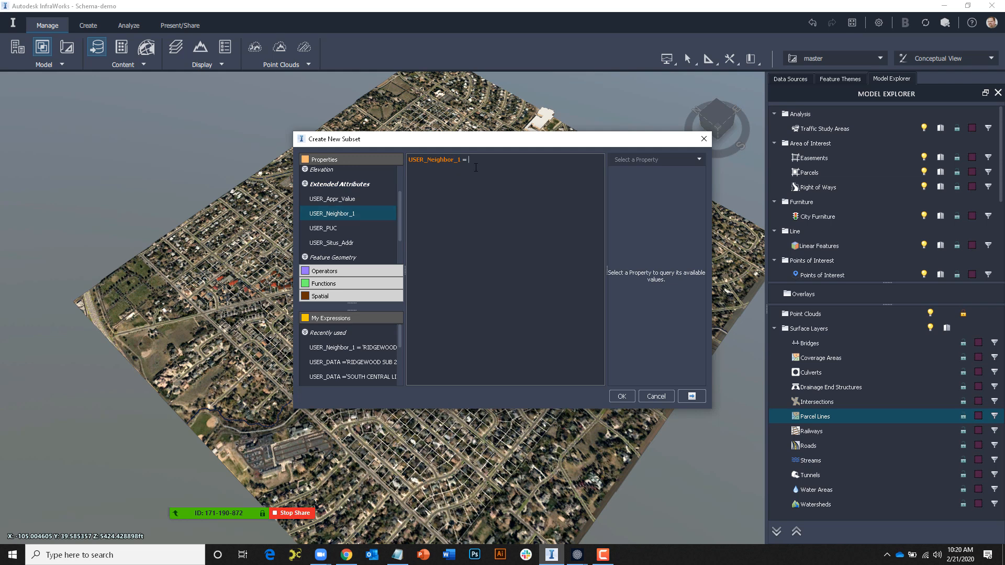
# Complete the subset expression with the USER_Neighbor_1 value 'RIDGEWOOD SUB 2ND FLG' and create the subset.
pyautogui.click(699, 159)
pyautogui.moveTo(702, 170); pyautogui.dragTo(707, 228)
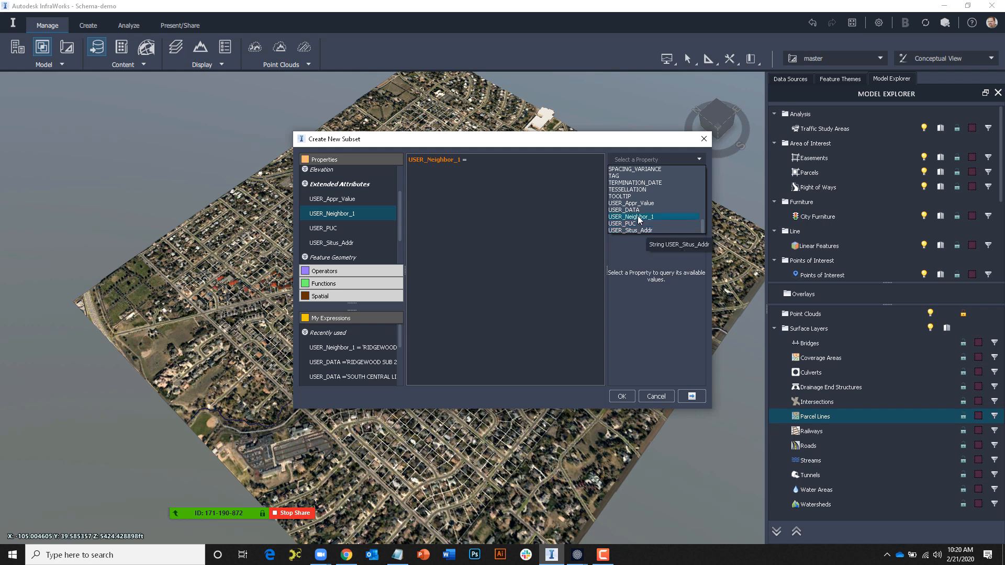
pyautogui.click(631, 217)
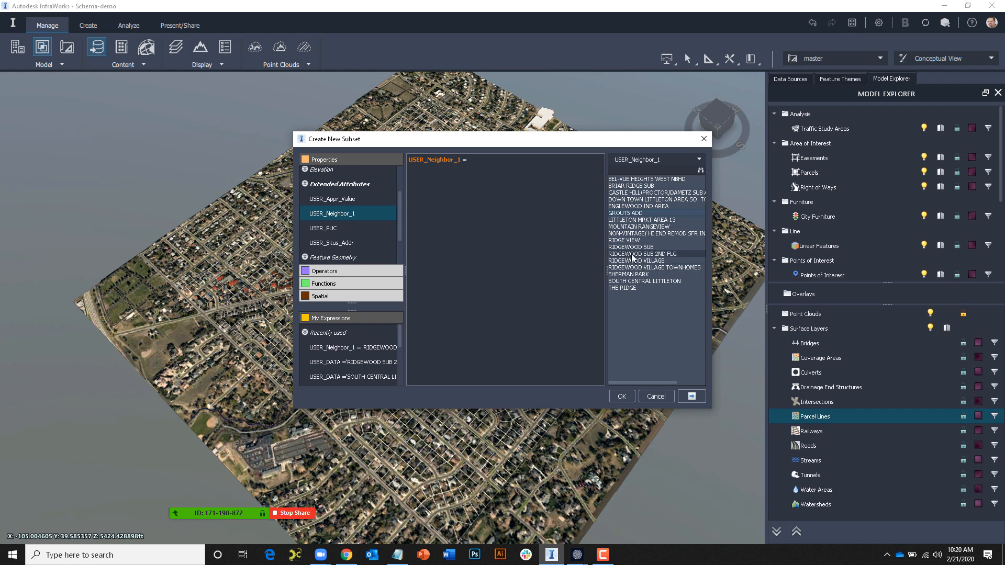
pyautogui.doubleClick(660, 253)
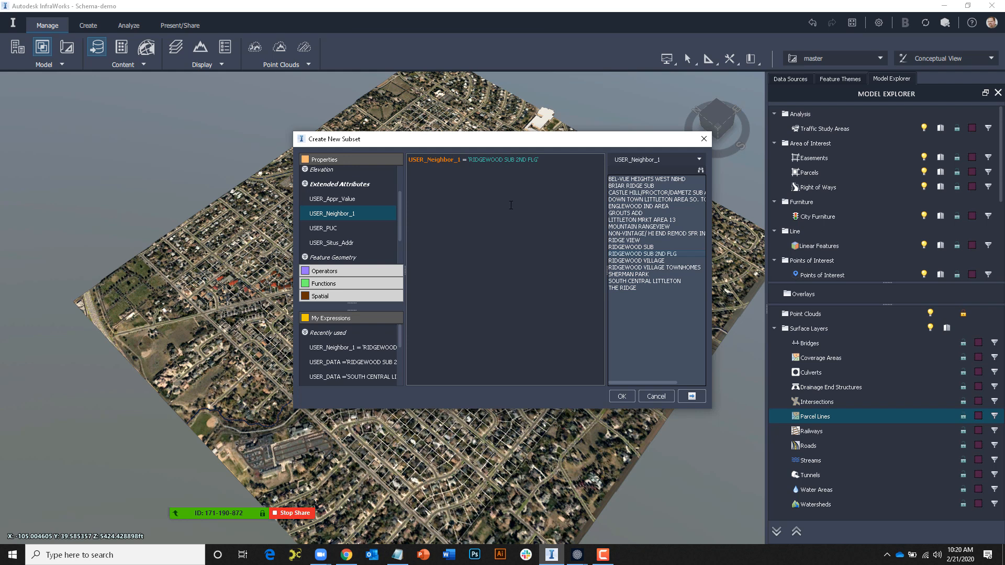
pyautogui.click(621, 397)
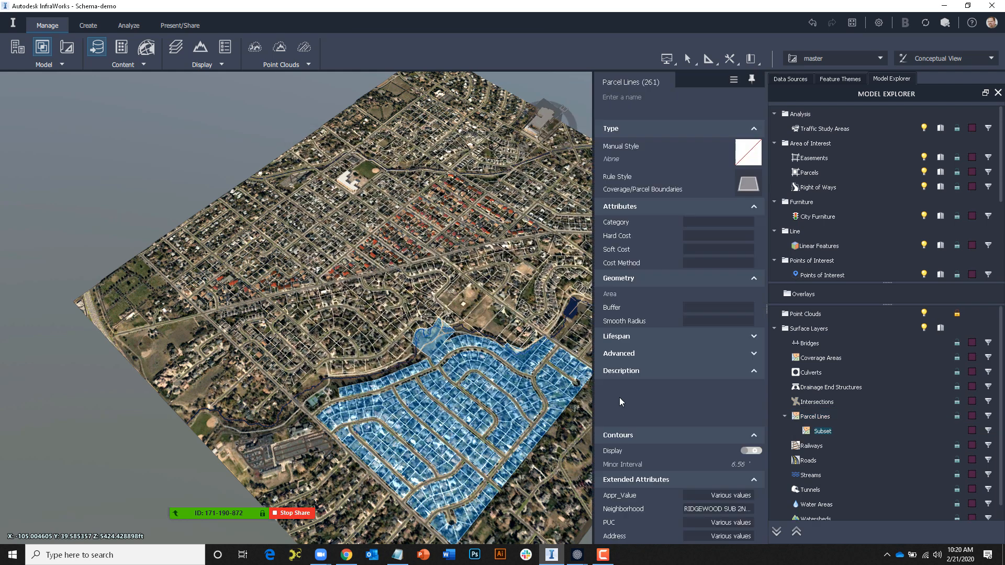
# Rename the new Parcel Lines subset as RIDGEWOOD SUB 2ND FLG and clear the parcel selection.
pyautogui.moveTo(565, 440); pyautogui.dragTo(534, 419)
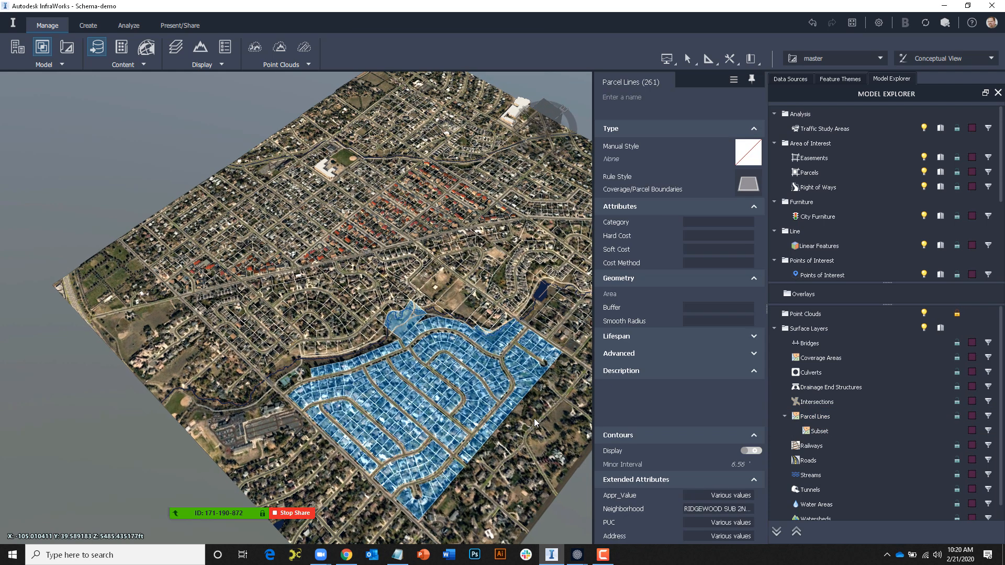
pyautogui.click(821, 431)
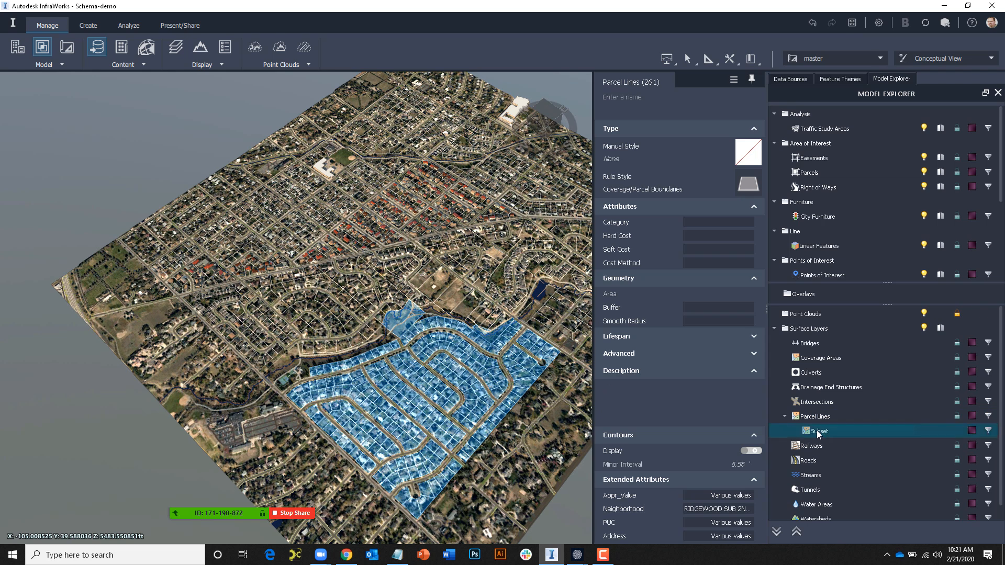
pyautogui.click(820, 431)
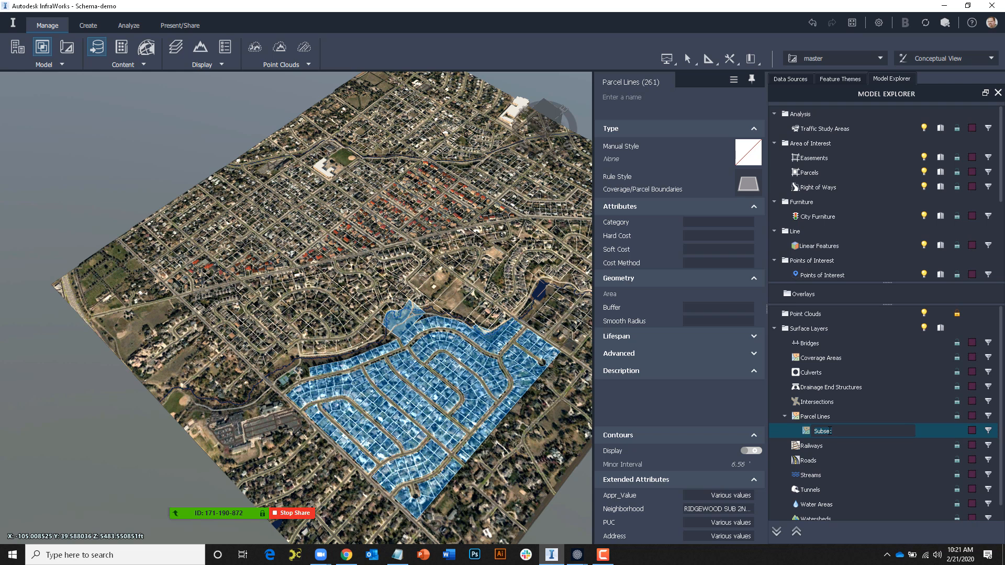
pyautogui.write('RIDGEWOOD SUB 2ND FLG')
pyautogui.press('Return')
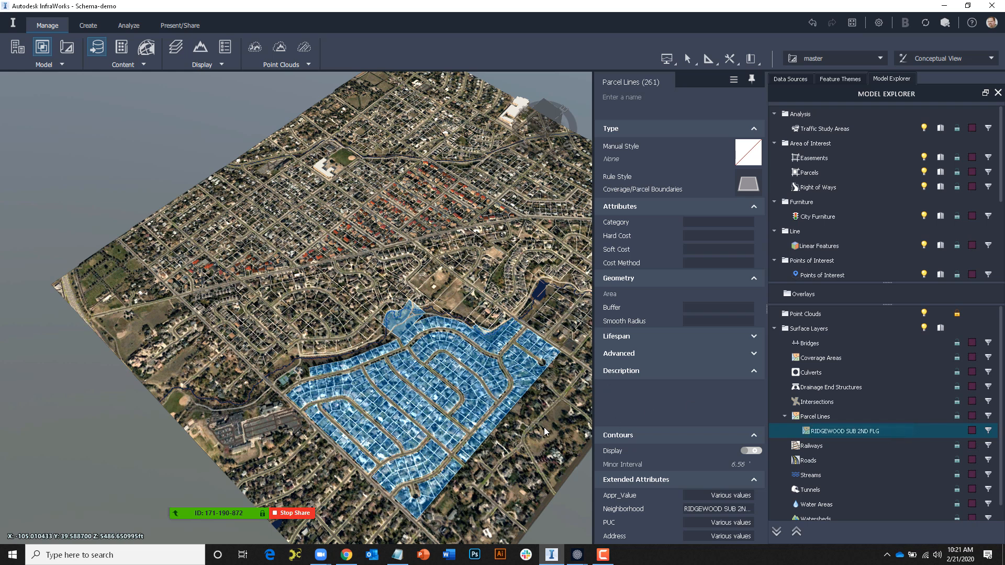
pyautogui.press('Escape')
pyautogui.scroll(3, 551, 407)
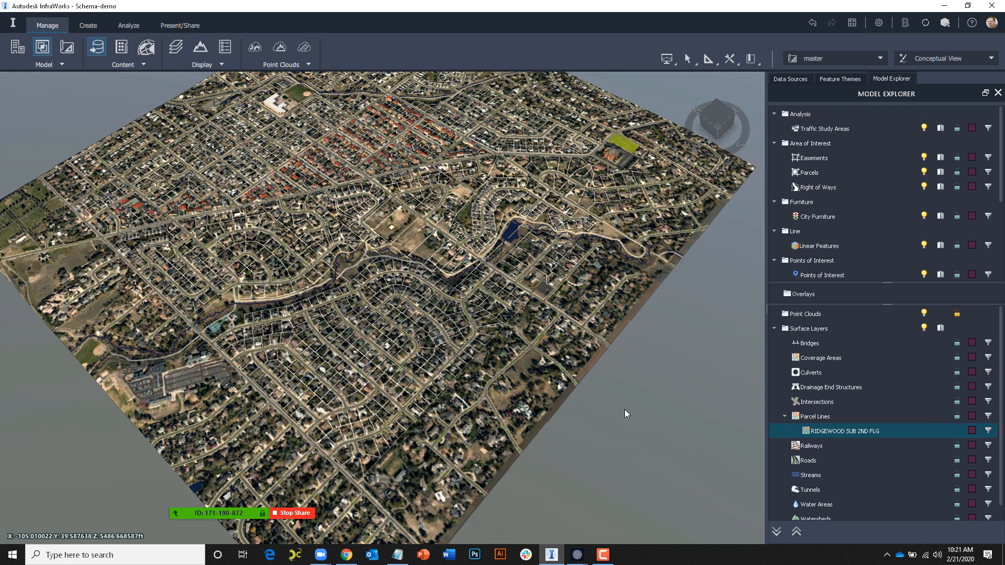
# Highlight the RIDGEWOOD SUB 2ND FLG subset, set its highlighting color to pale yellow, and turn the highlighting off.
pyautogui.click(972, 431)
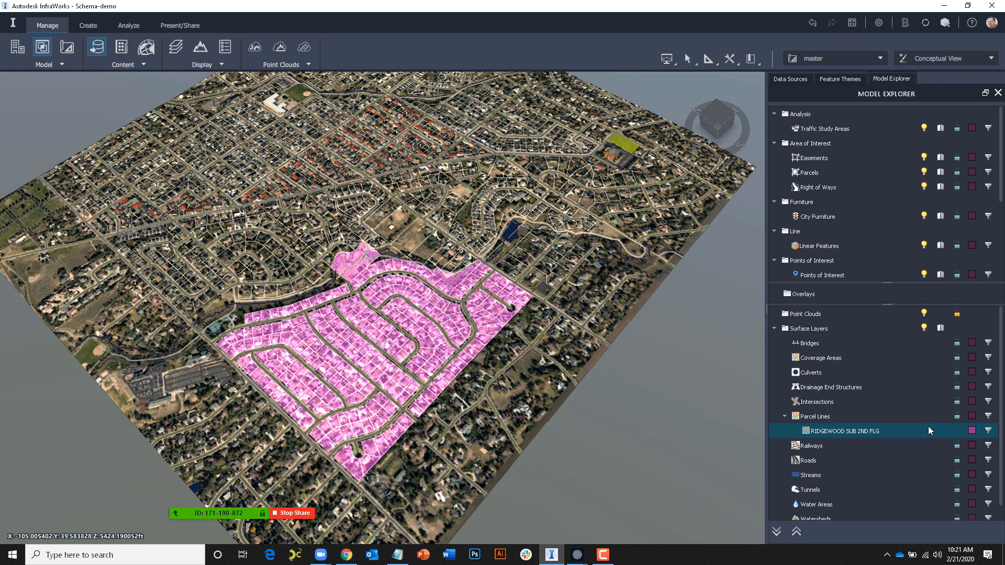
pyautogui.rightClick(974, 434)
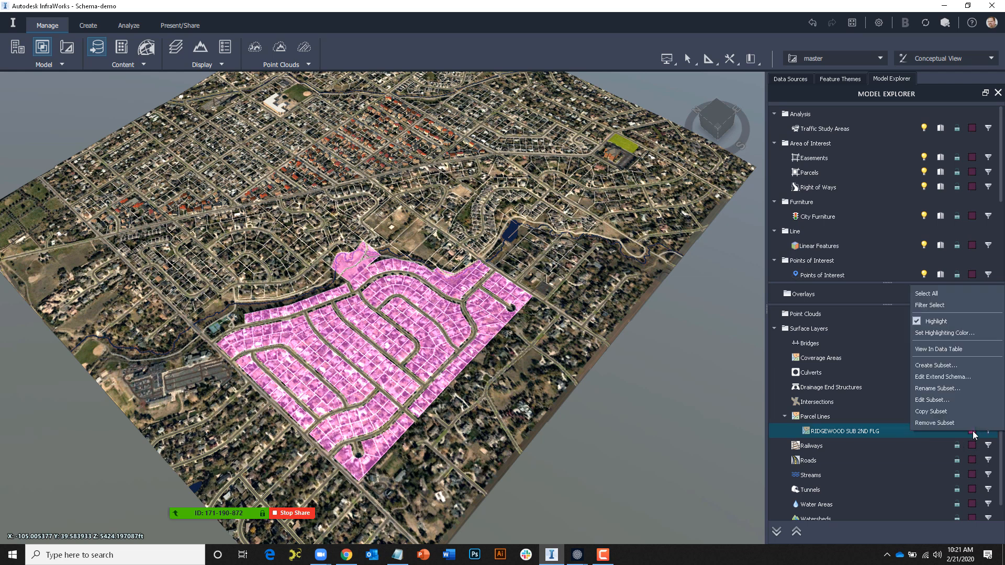
pyautogui.click(941, 331)
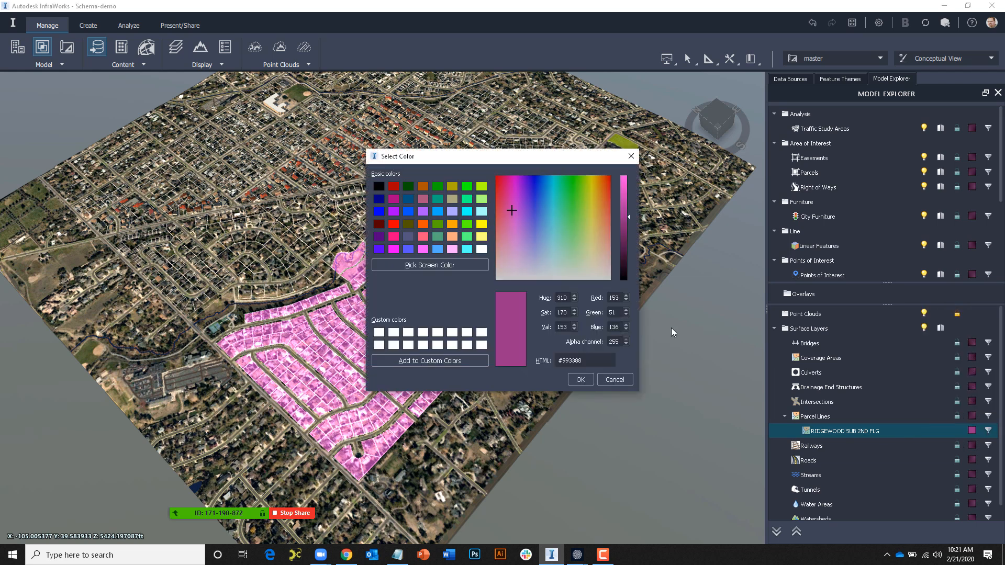
pyautogui.click(483, 237)
pyautogui.click(582, 380)
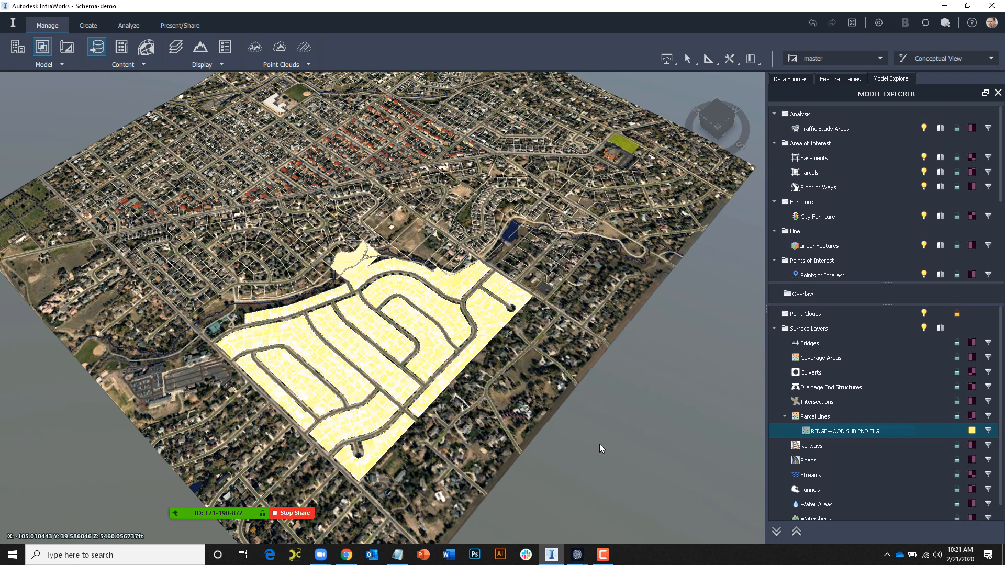
pyautogui.click(972, 431)
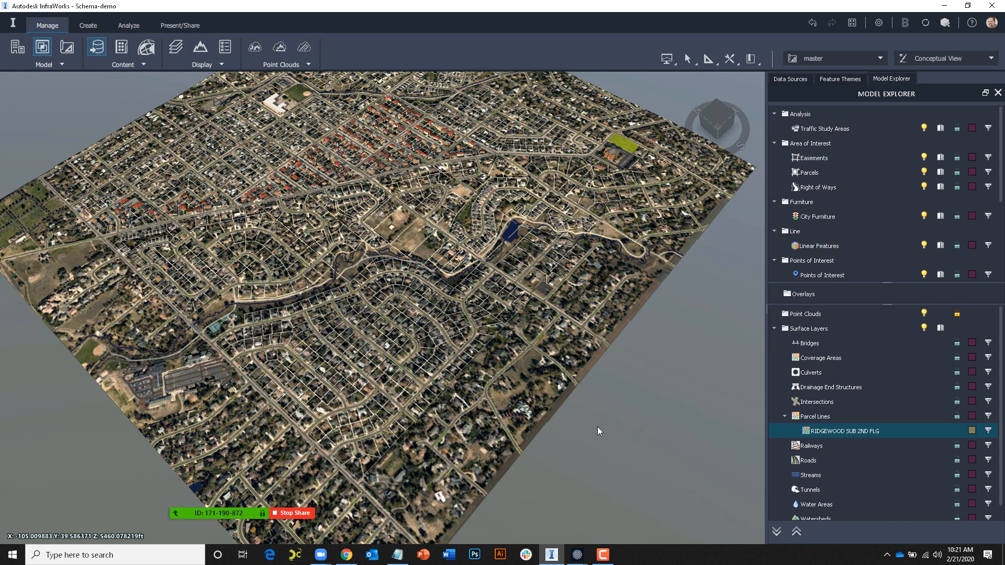
# Start a new feature theme named "Ridgewood Lot Values" for the RIDGEWOOD SUB 2ND FLG feature class subset.
pyautogui.click(225, 49)
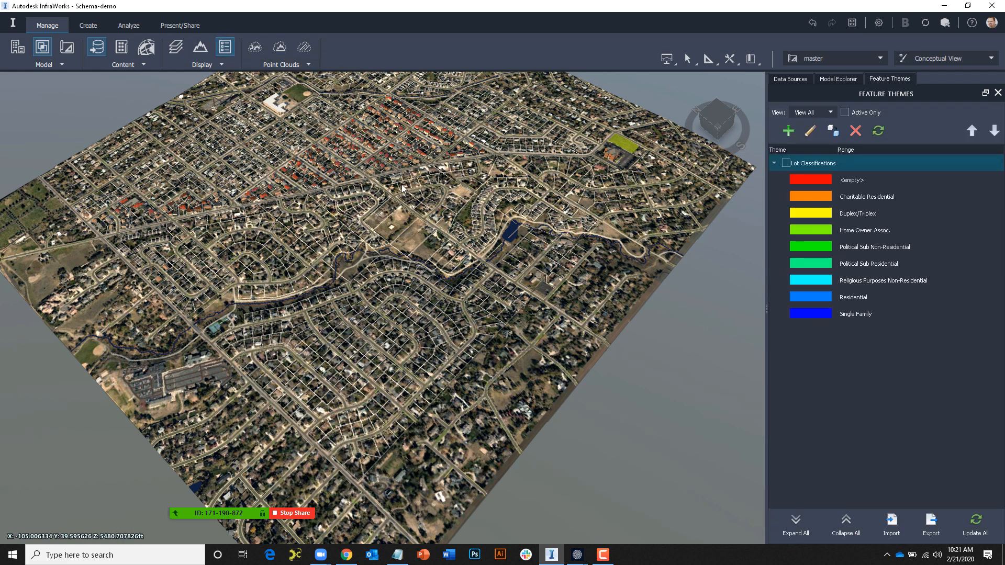
pyautogui.click(789, 131)
pyautogui.moveTo(526, 176); pyautogui.dragTo(486, 177)
pyautogui.write('Rid')
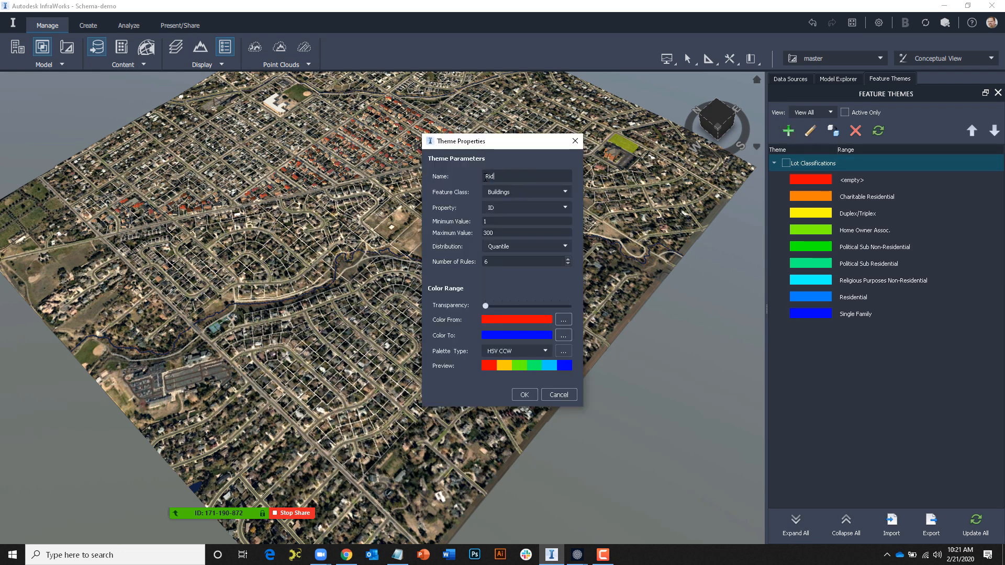
pyautogui.write('gewood Lot Values')
pyautogui.click(506, 193)
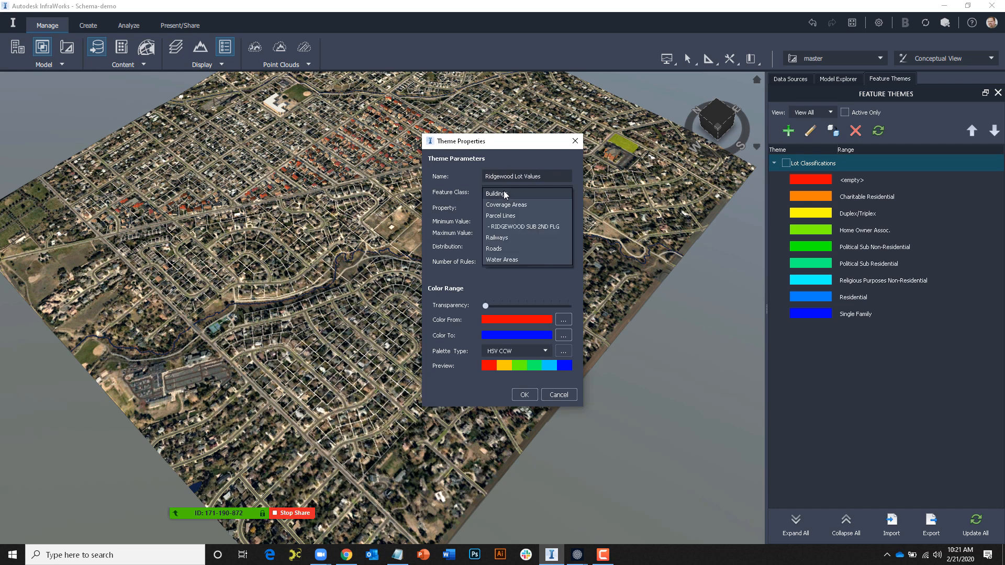
pyautogui.click(513, 227)
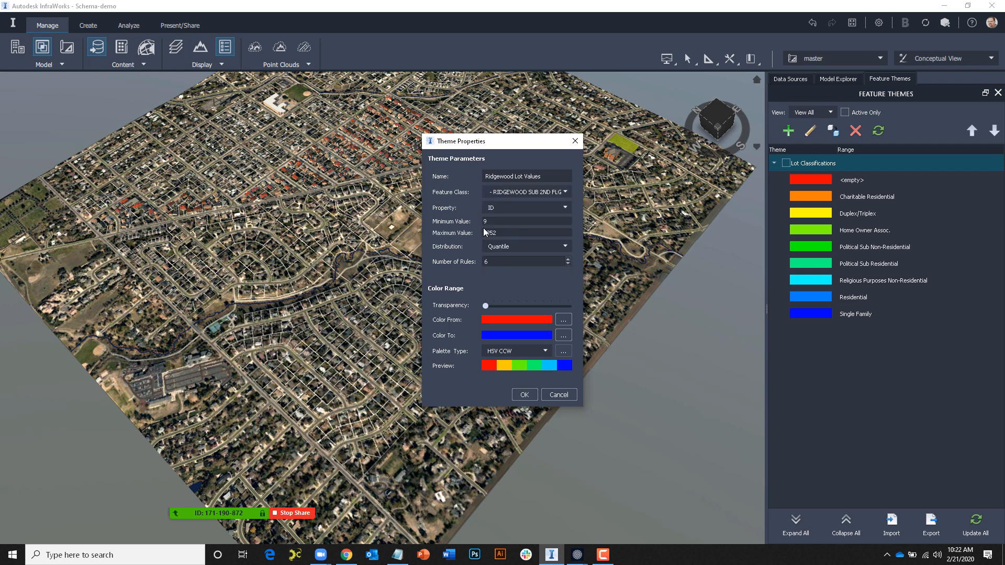
# Base the Ridgewood theme on the Appr_Value property and create it with the default quantile distribution and six rules.
pyautogui.click(560, 208)
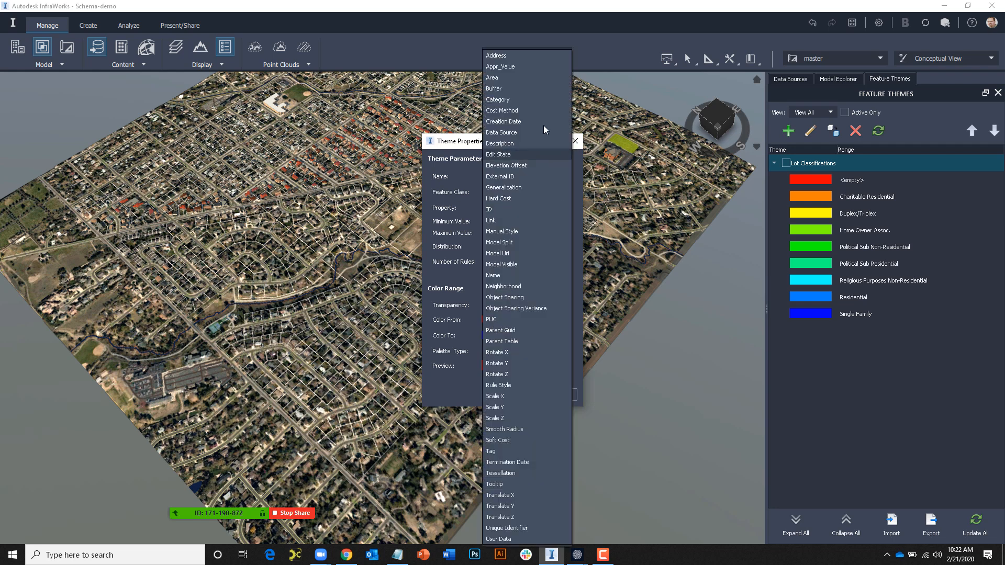
pyautogui.click(526, 67)
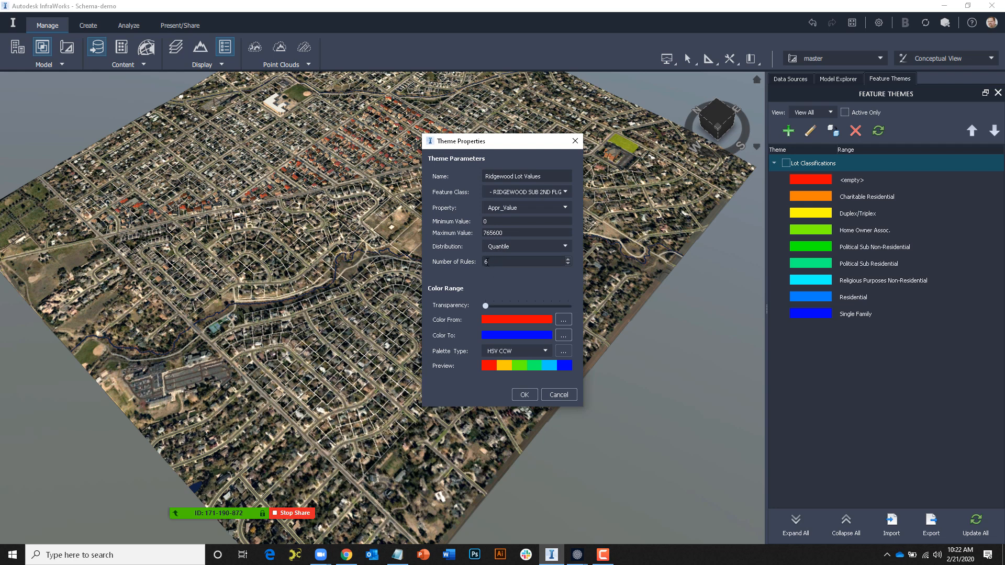
pyautogui.click(520, 394)
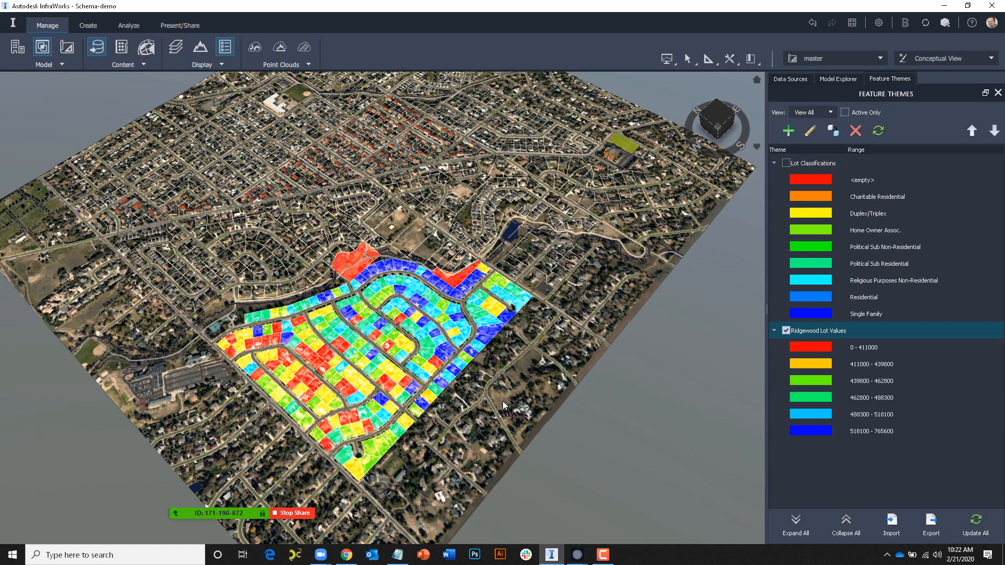
# Inspect the appraised-value colors across the Ridgewood lots and turn off the Ridgewood Lot Values theme.
pyautogui.scroll(5, 375, 362)
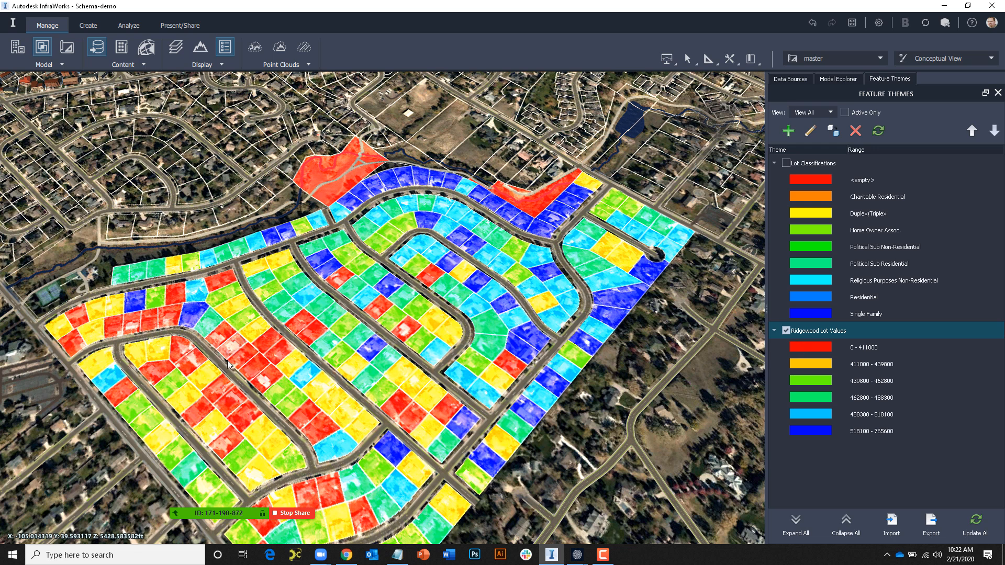
pyautogui.scroll(-3, 410, 372)
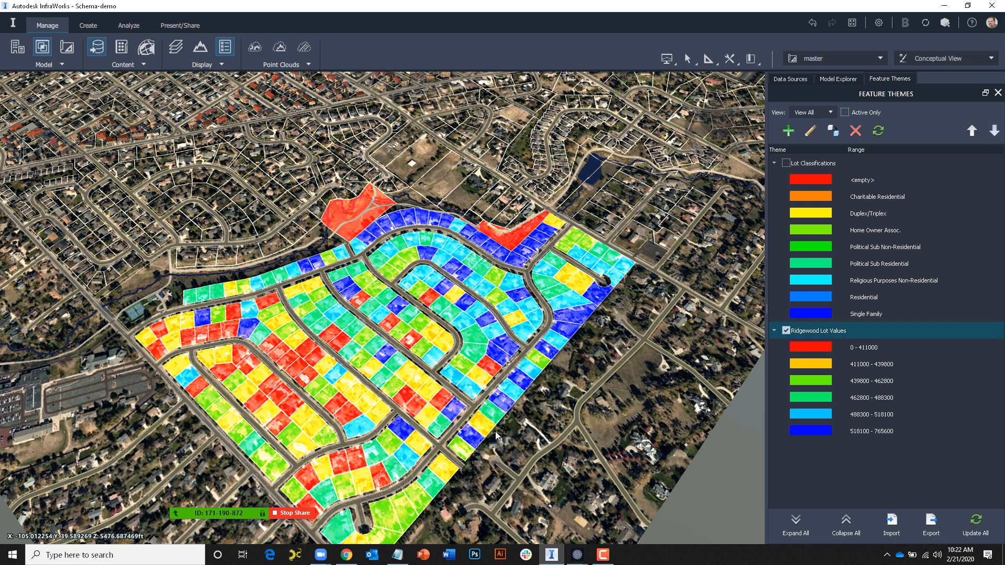
pyautogui.moveTo(440, 427); pyautogui.dragTo(492, 385)
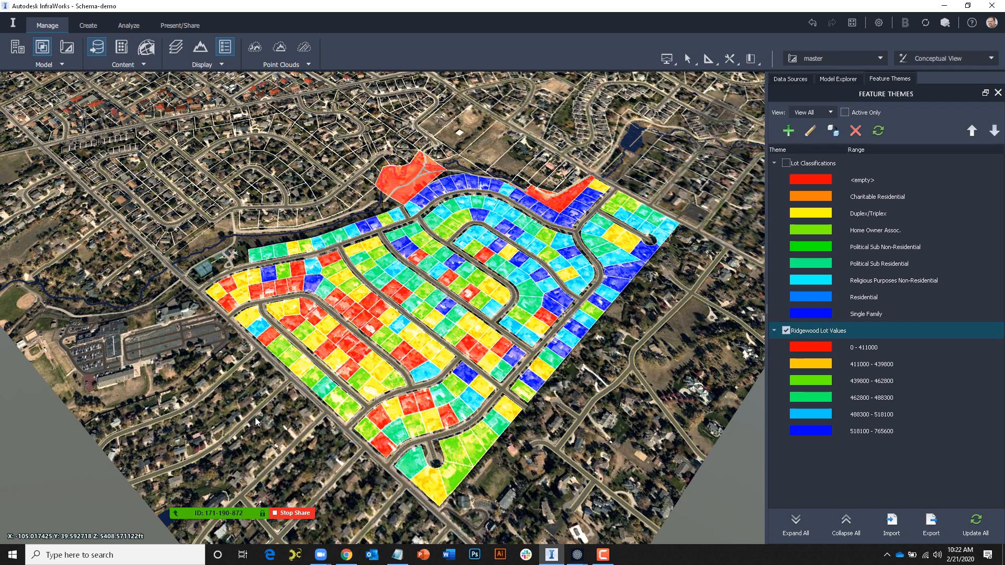
pyautogui.scroll(2, 237, 391)
pyautogui.scroll(5, 236, 390)
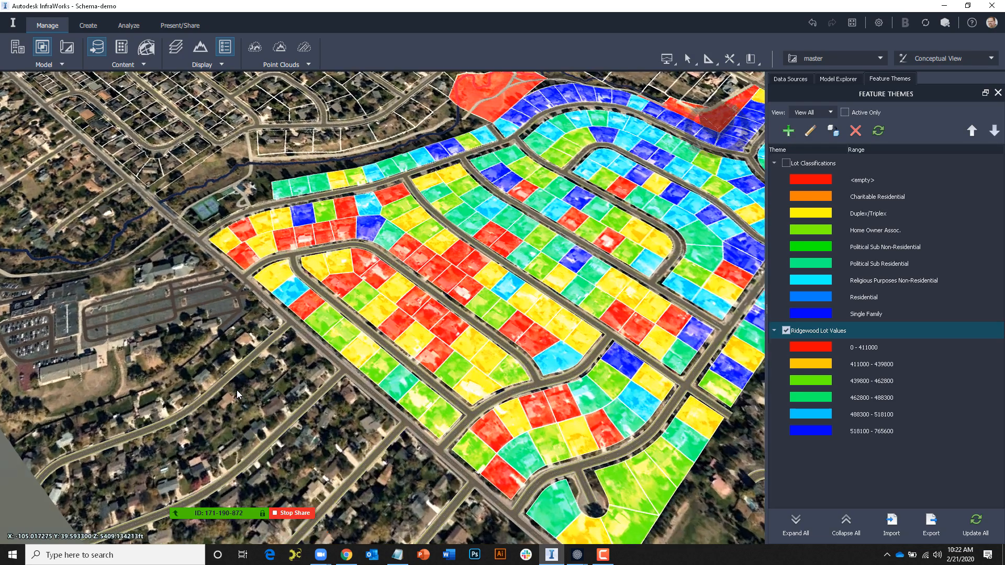
pyautogui.scroll(1, 299, 388)
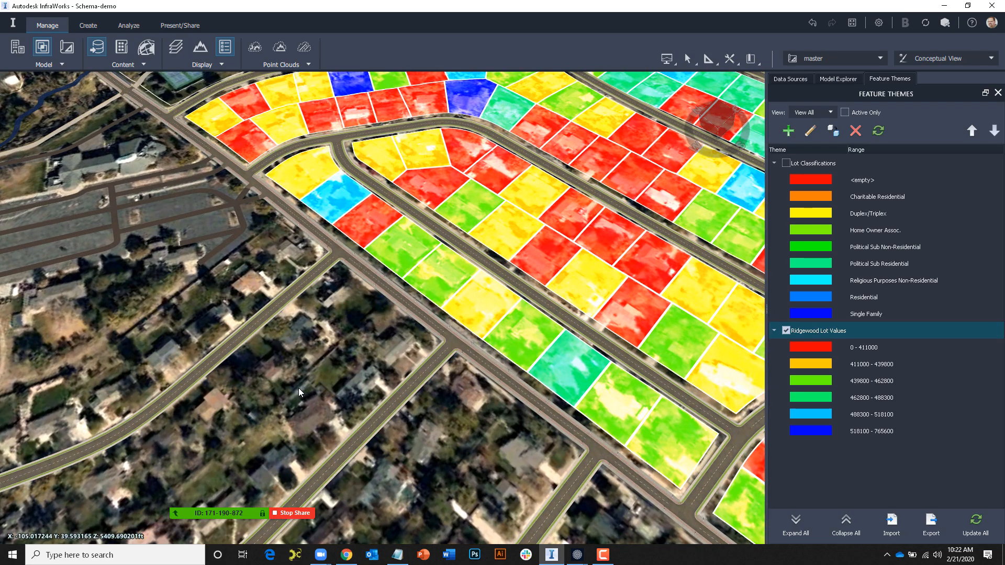
pyautogui.click(786, 330)
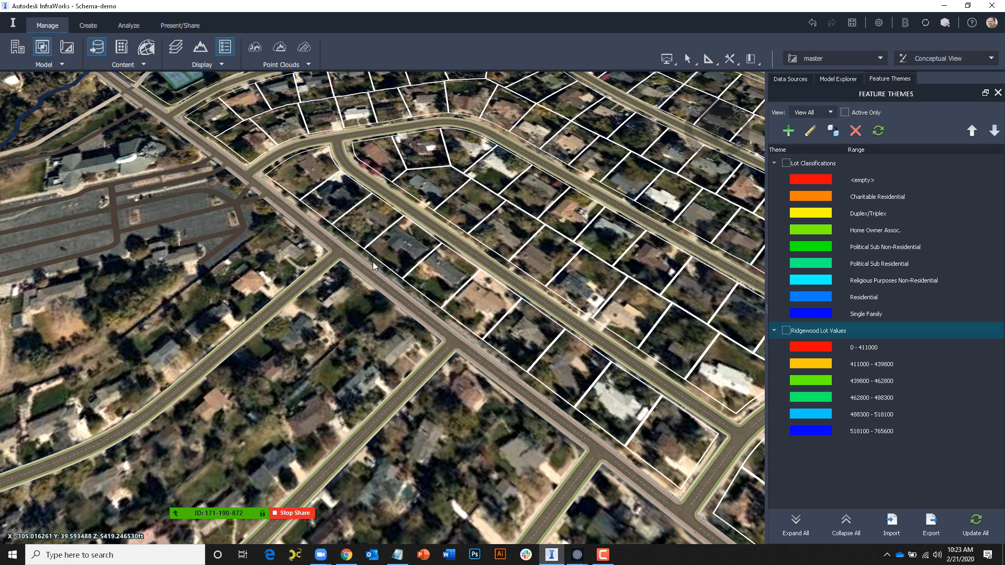
# Start drawing a coverage in the Parcel Boundaries style and switch its feature class to Parcel Lines.
pyautogui.click(92, 25)
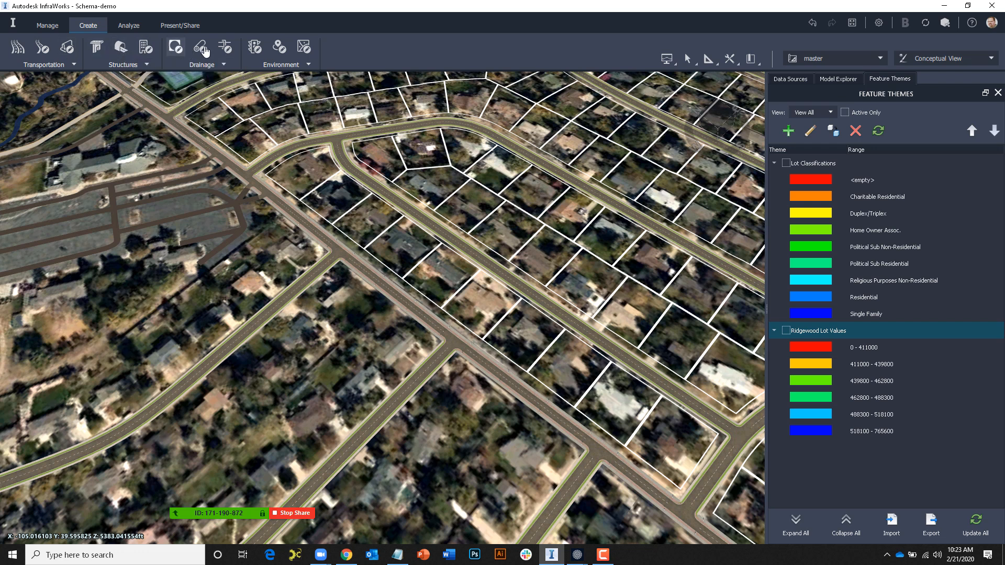
pyautogui.click(305, 48)
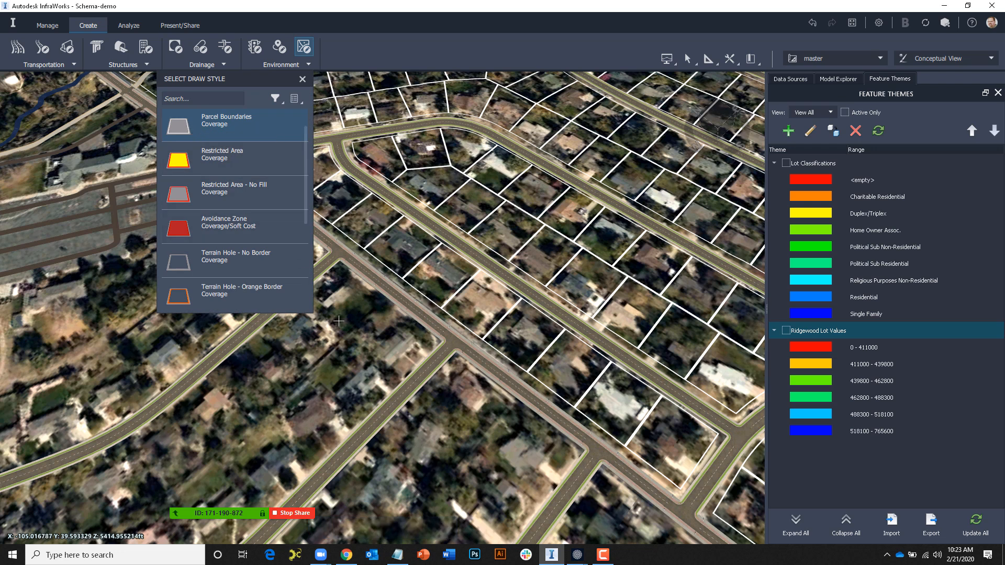
pyautogui.moveTo(370, 309); pyautogui.dragTo(412, 313, button='middle')
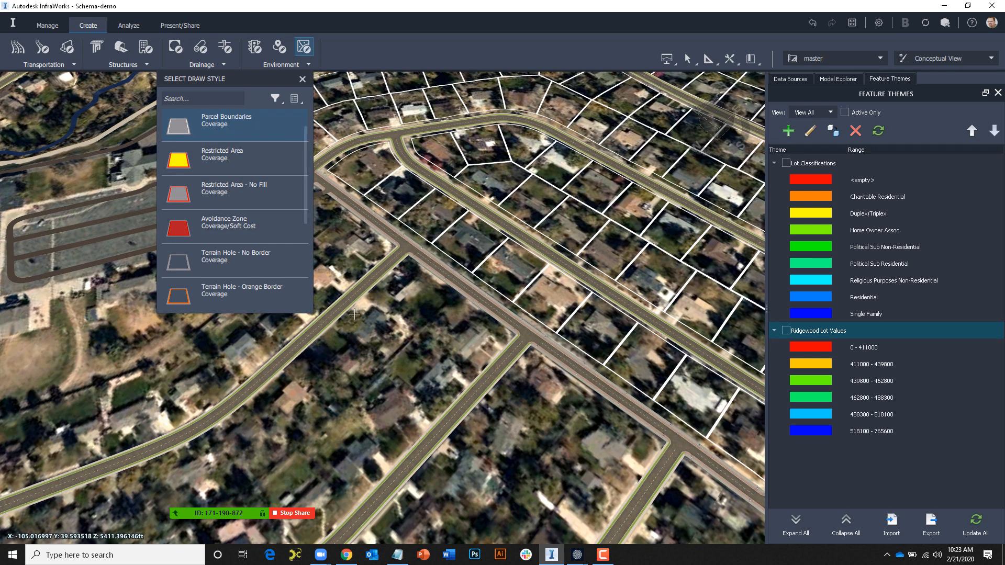
pyautogui.click(353, 317)
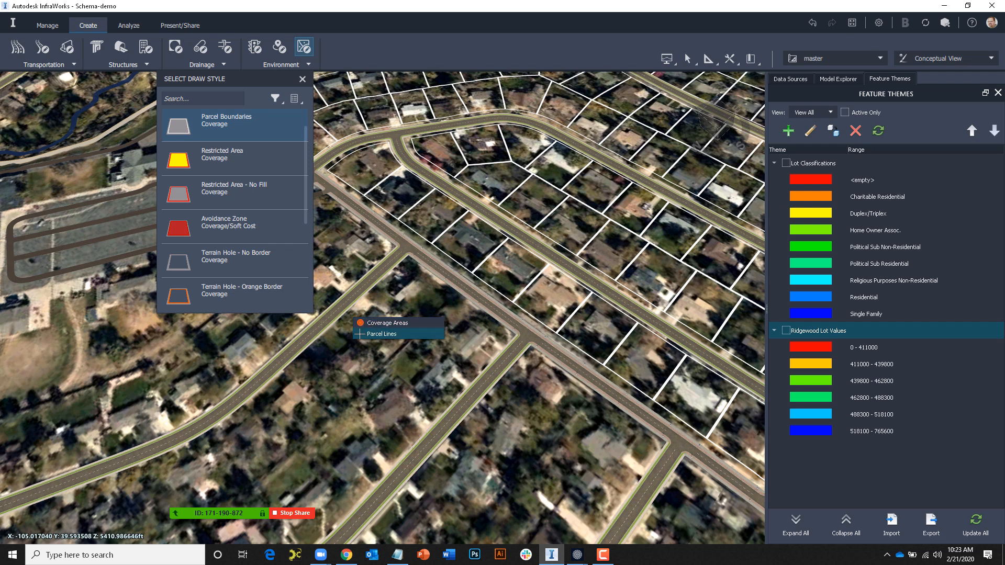
pyautogui.click(358, 334)
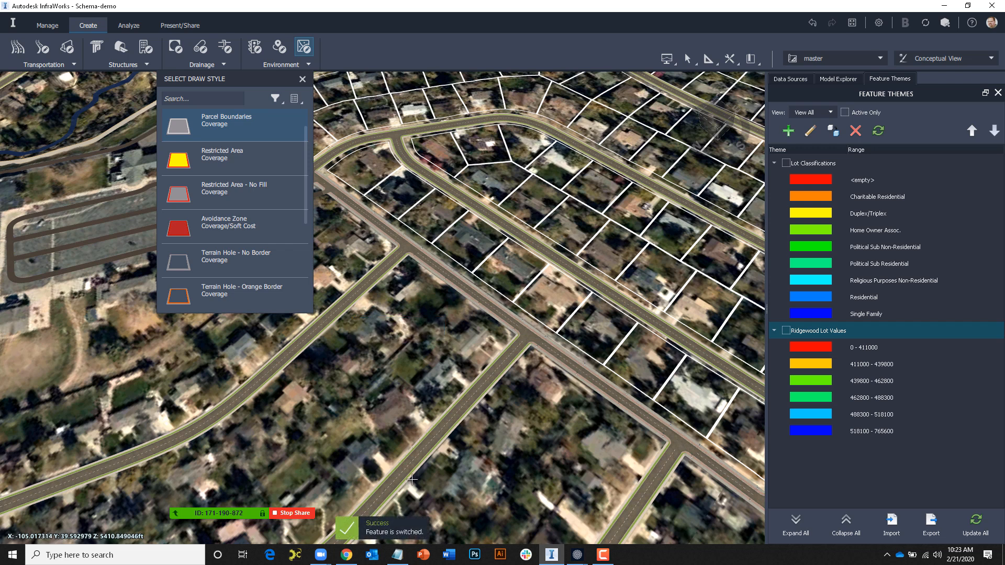
# Draw a four-sided parcel of about 22,900 sq ft beside the side street, across the main road from the subdivision.
pyautogui.click(339, 329)
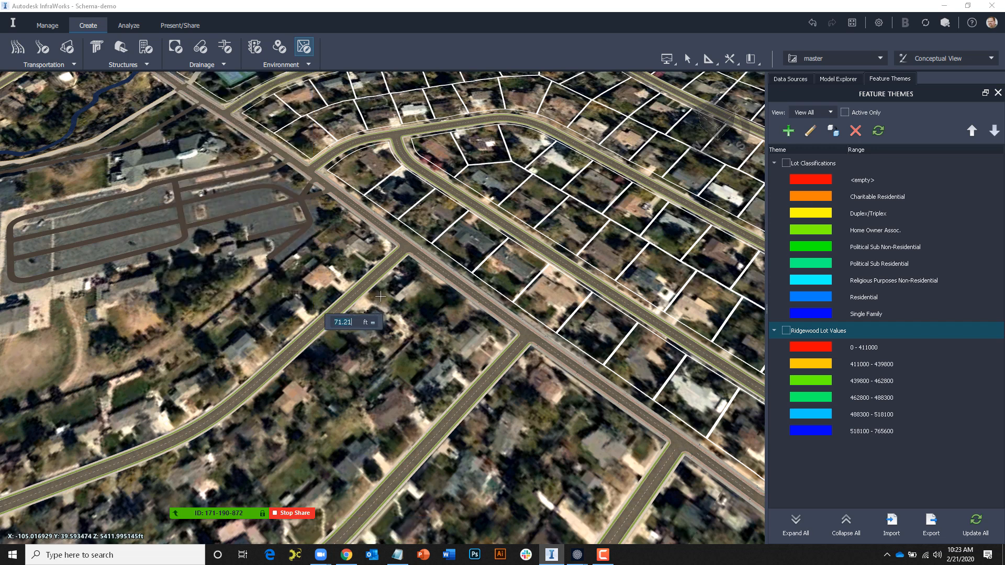
pyautogui.click(411, 271)
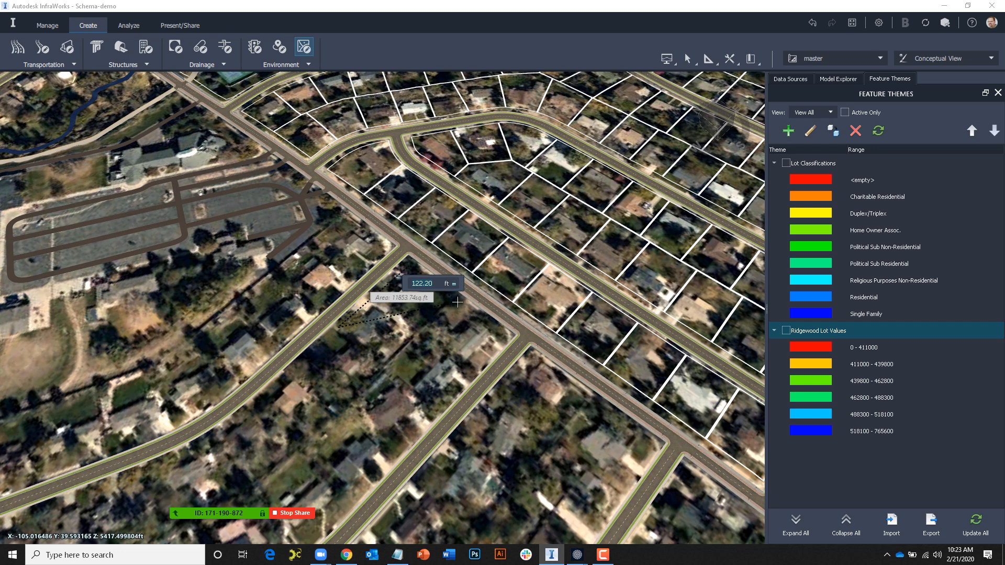
pyautogui.click(451, 296)
pyautogui.press('Return')
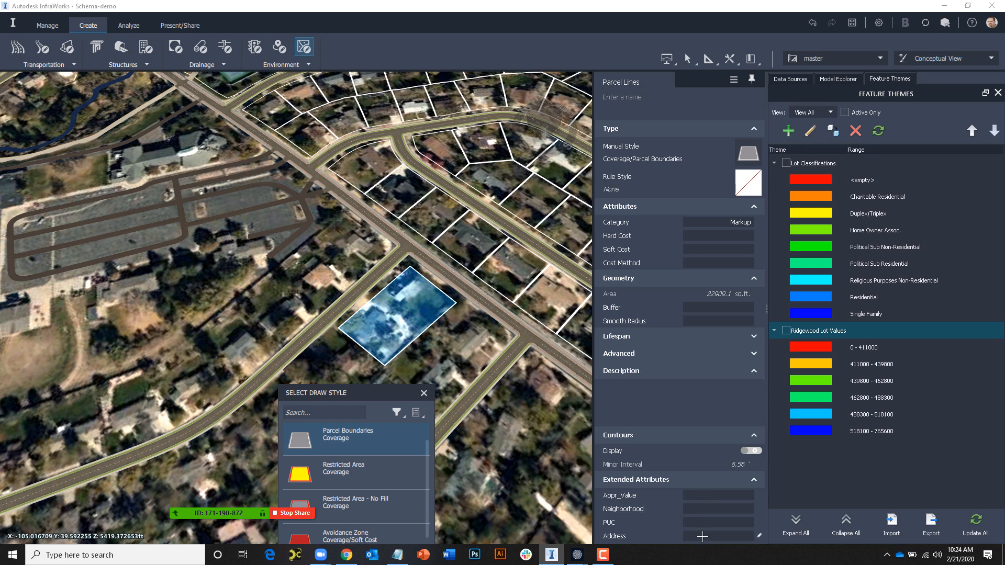
# End the coverage drawing, deselect the new parcel and bring the whole subdivision with its surrounding streets into view.
pyautogui.press('Escape')
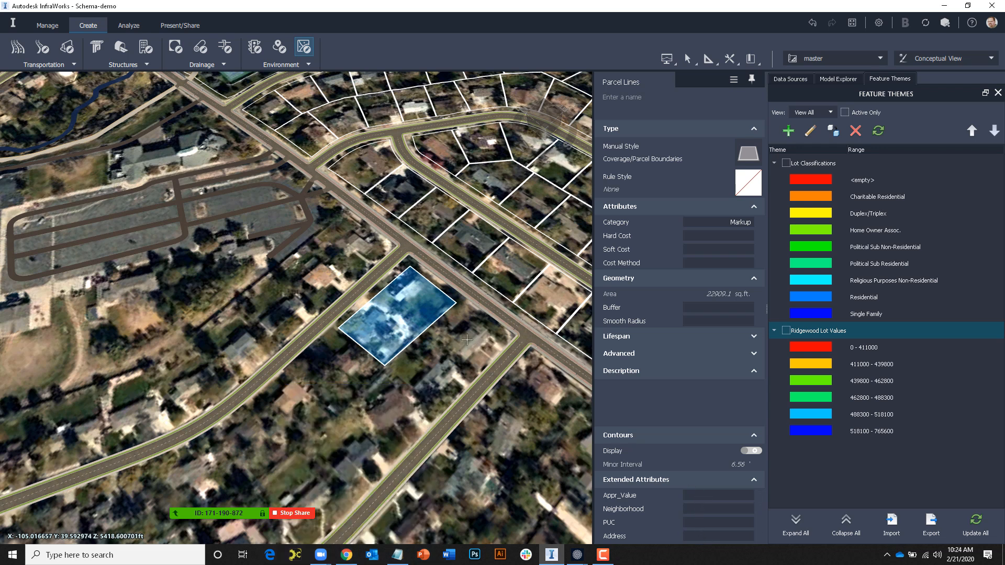
pyautogui.click(457, 340)
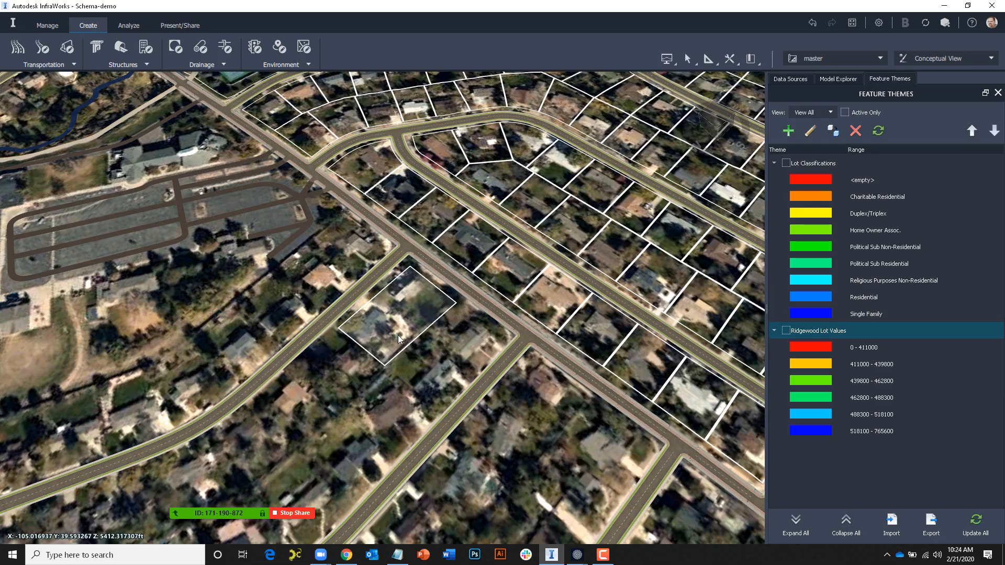
pyautogui.scroll(-2, 399, 339)
pyautogui.scroll(-5, 399, 339)
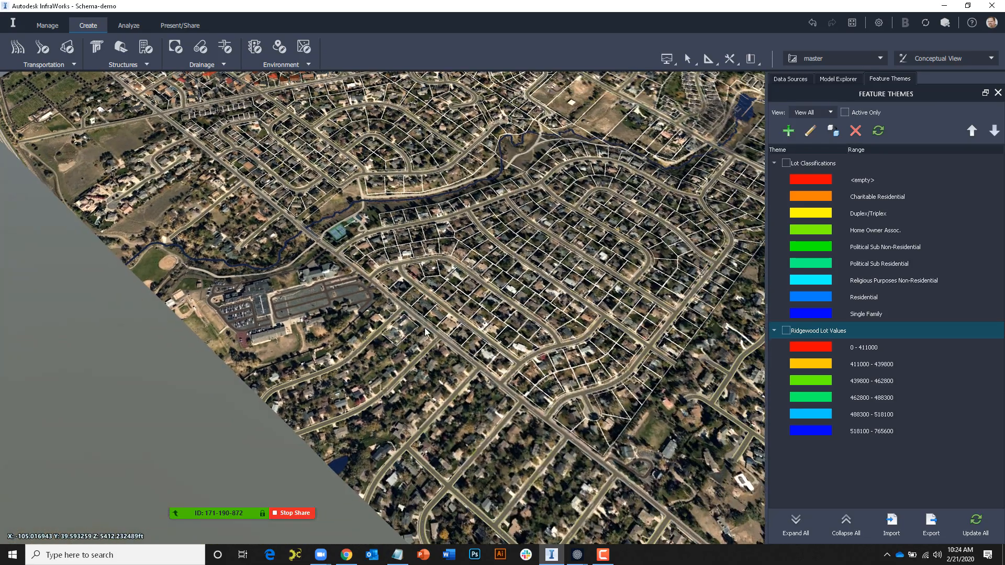
pyautogui.moveTo(510, 288); pyautogui.dragTo(326, 365)
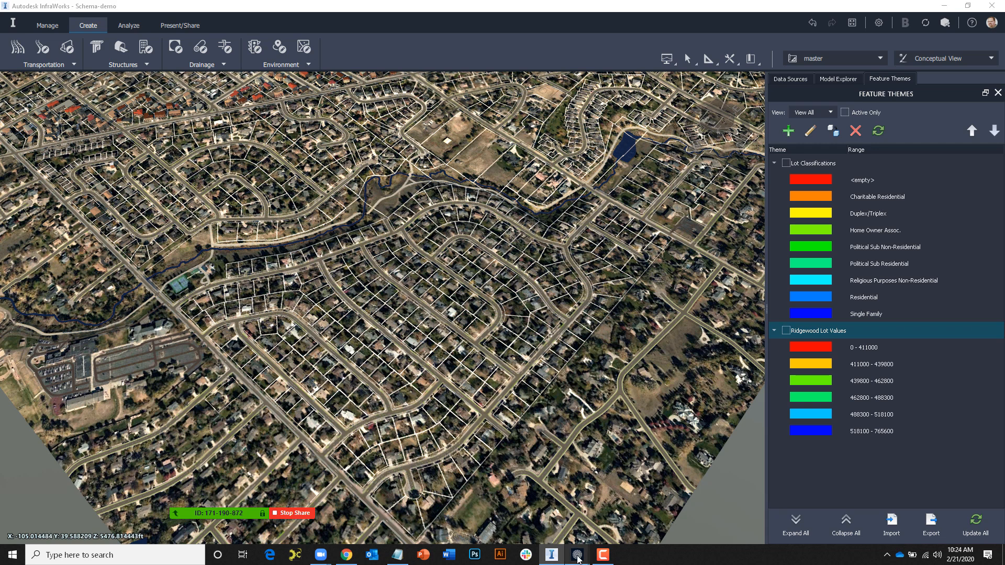
# Switch to the InfraWorks Schema Editor presentation in Prezi, show it full screen and advance it.
pyautogui.click(578, 556)
pyautogui.click(633, 505)
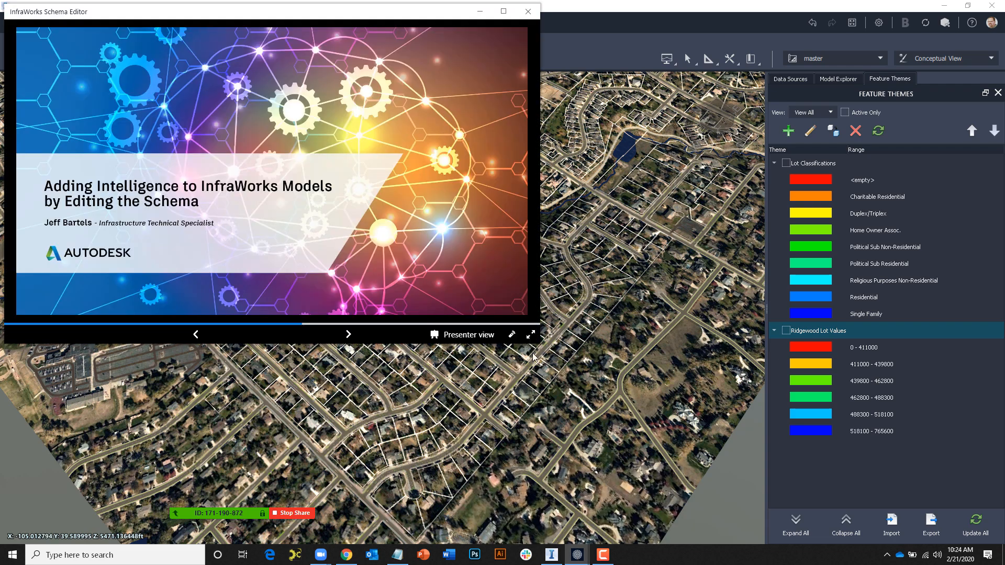
pyautogui.click(530, 334)
pyautogui.press('Right')
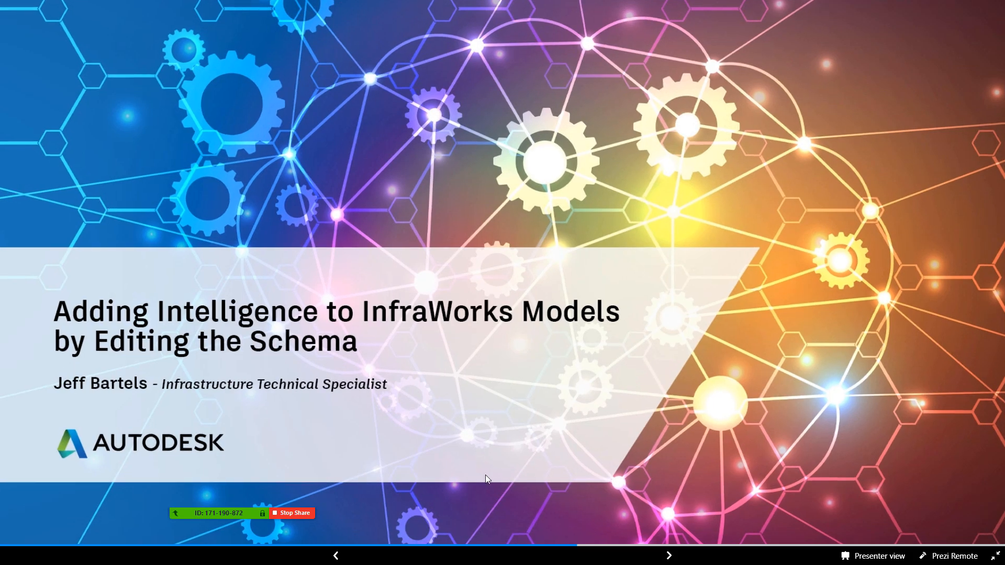